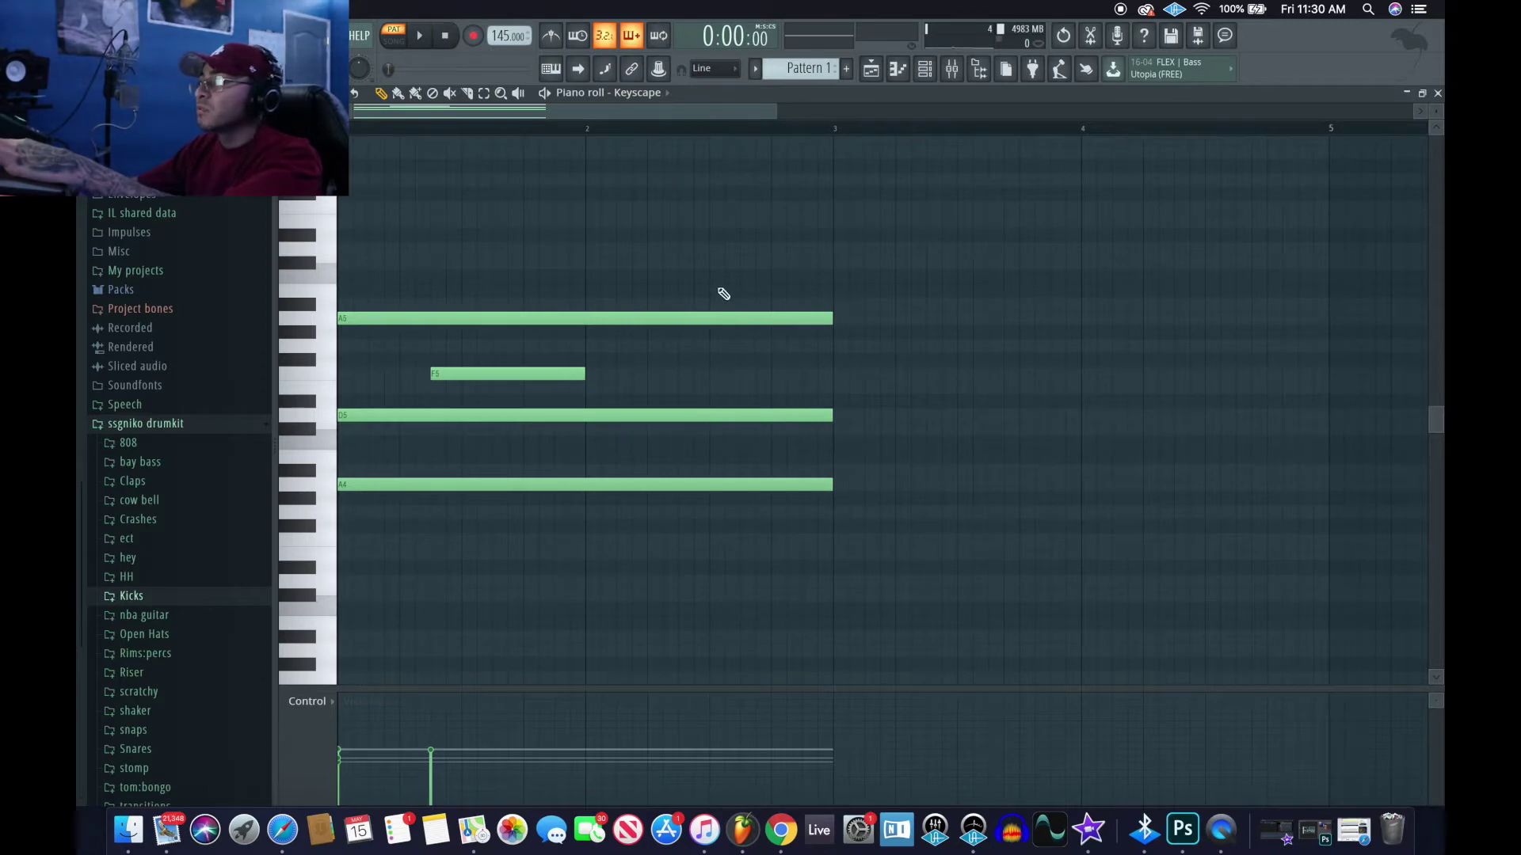
# Step: Duplicate the two-bar Keyscape chord into bars 3–4, lower the copy by two semitones and play it
pyautogui.press('space')
pyautogui.scroll(-3, 723, 306)
pyautogui.scroll(1, 723, 306)
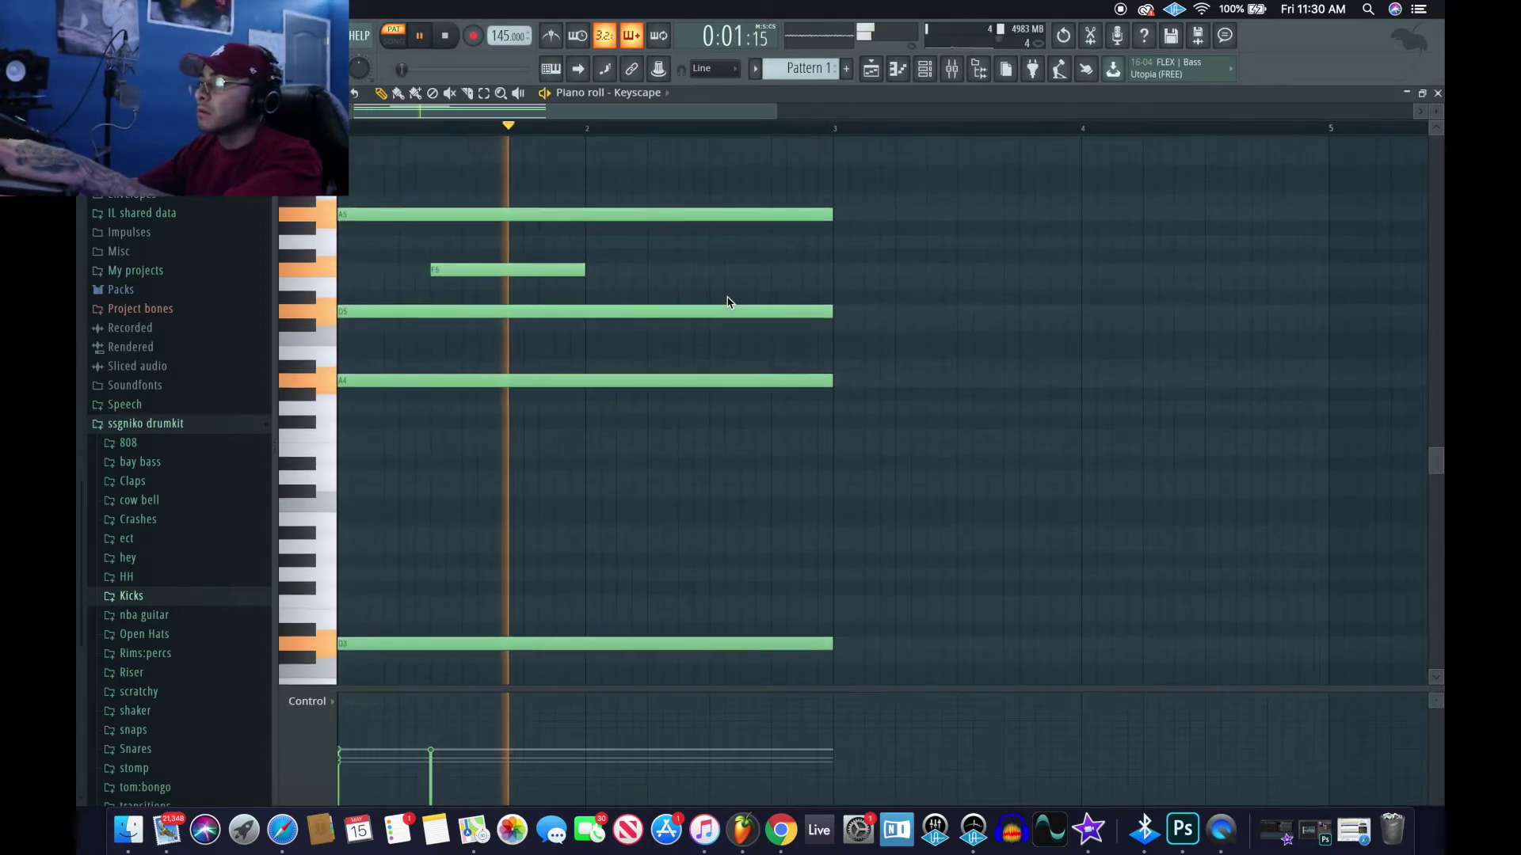
pyautogui.press('space')
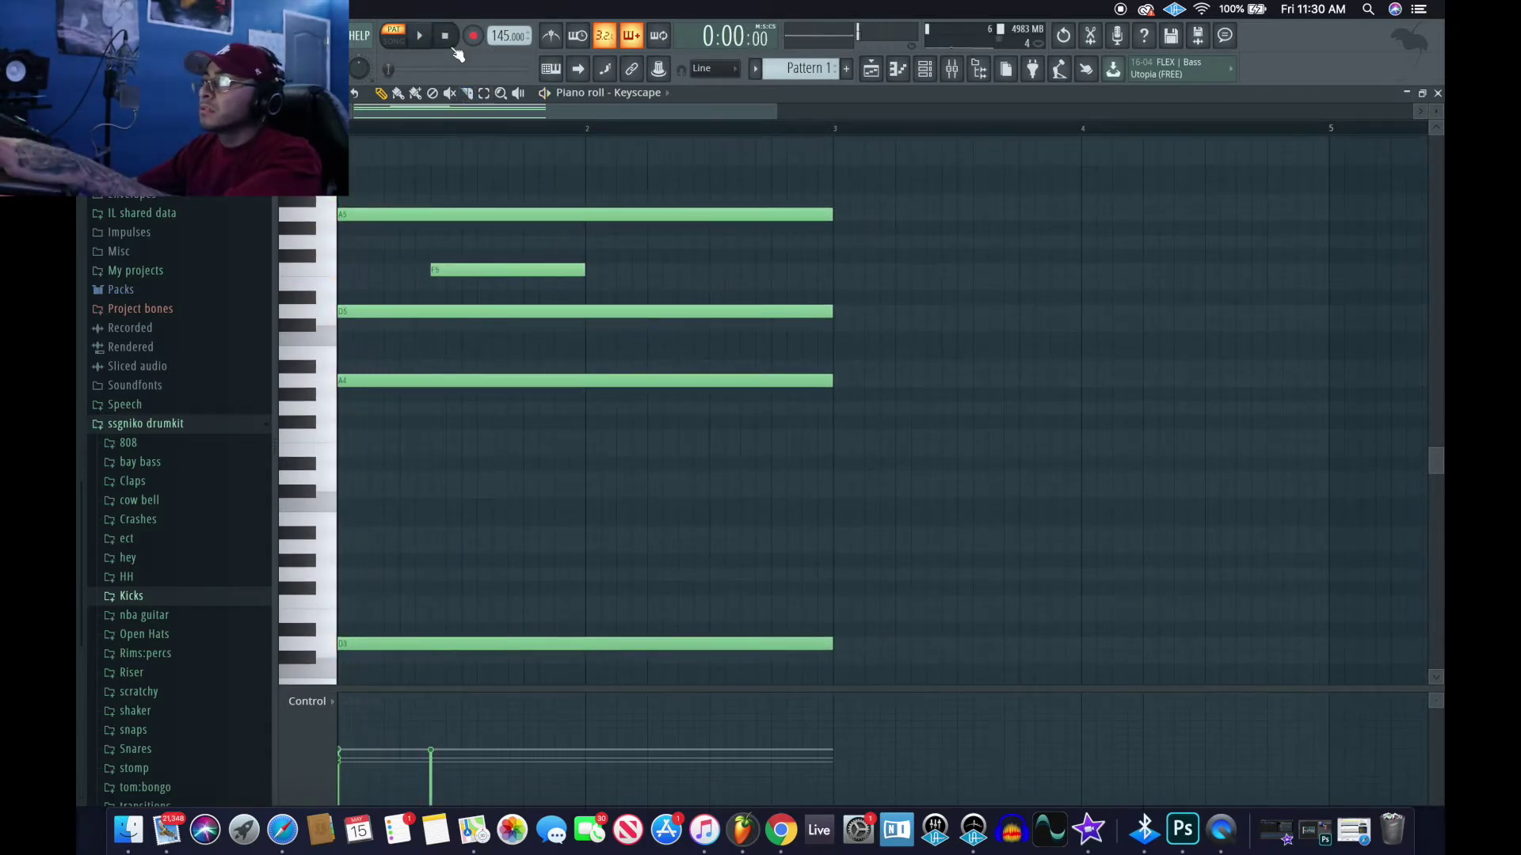
pyautogui.hotkey('ctrl', 'a')
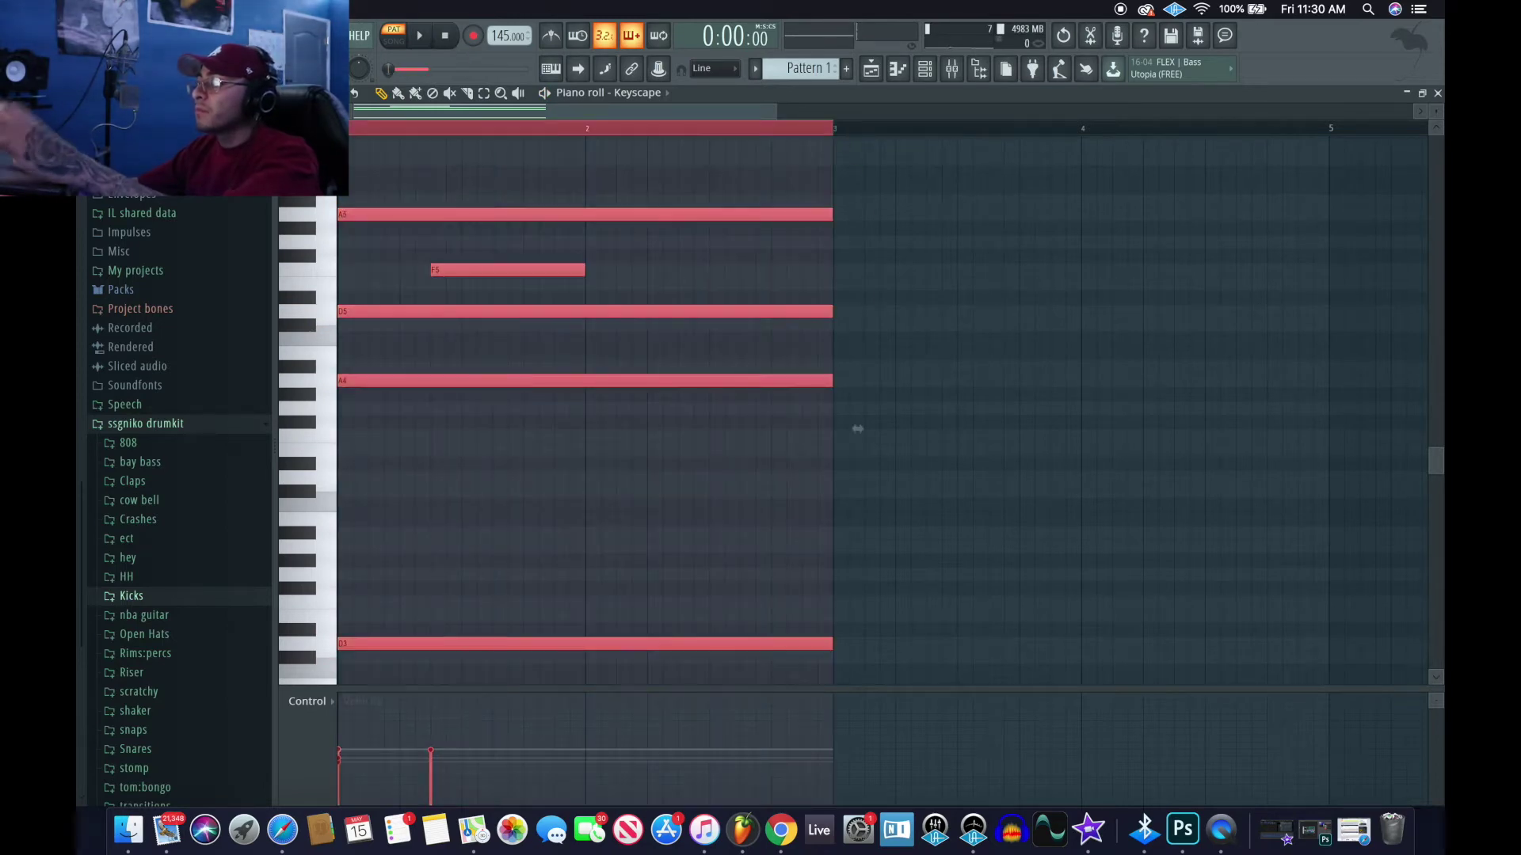
pyautogui.hotkey('ctrl', 'b')
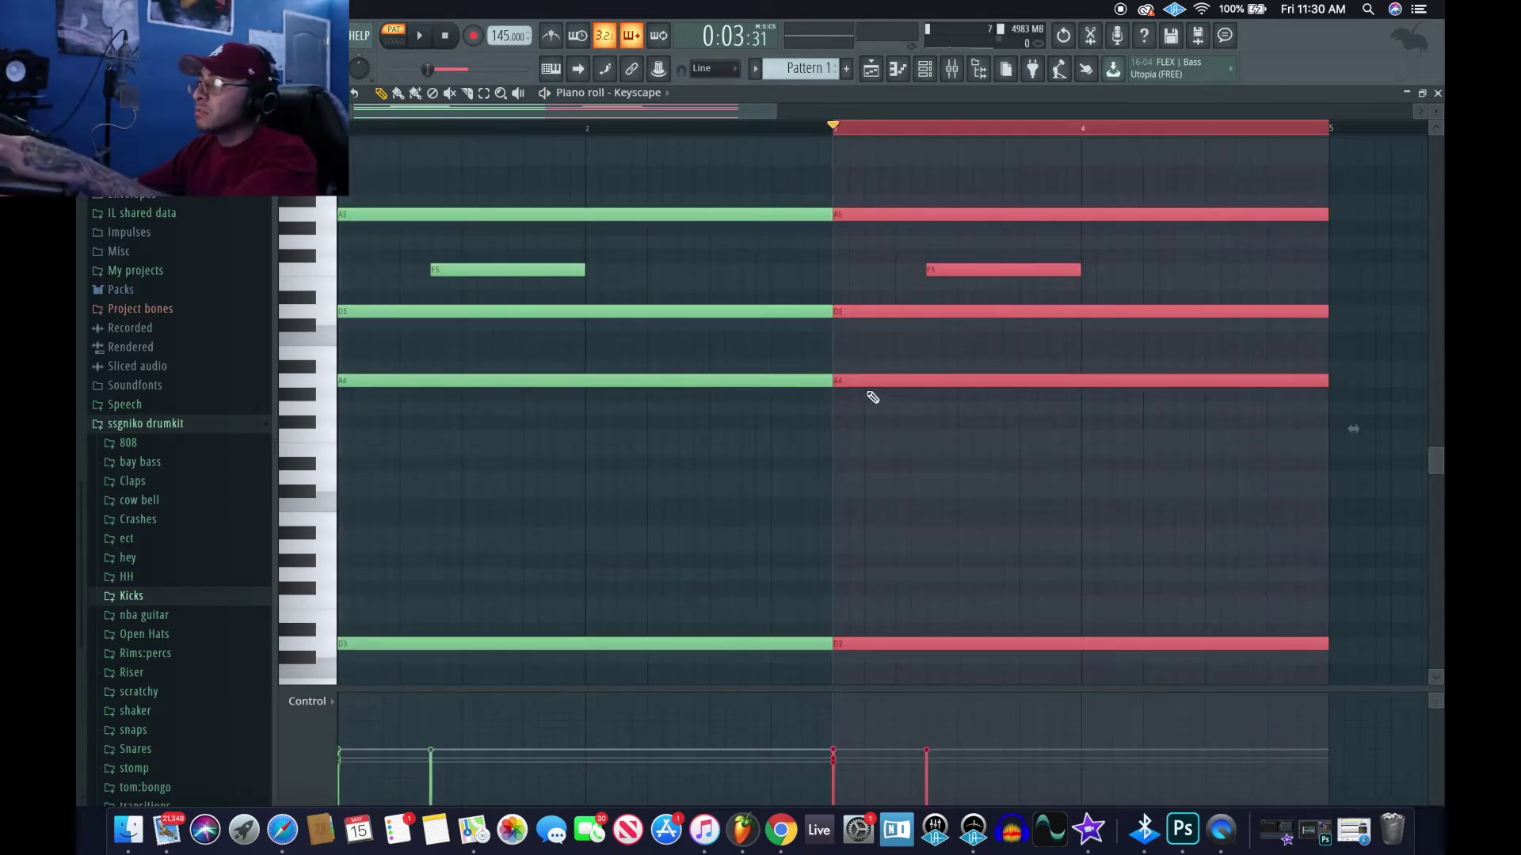
pyautogui.moveTo(865, 385); pyautogui.dragTo(863, 411)
pyautogui.press('space')
pyautogui.click(885, 243)
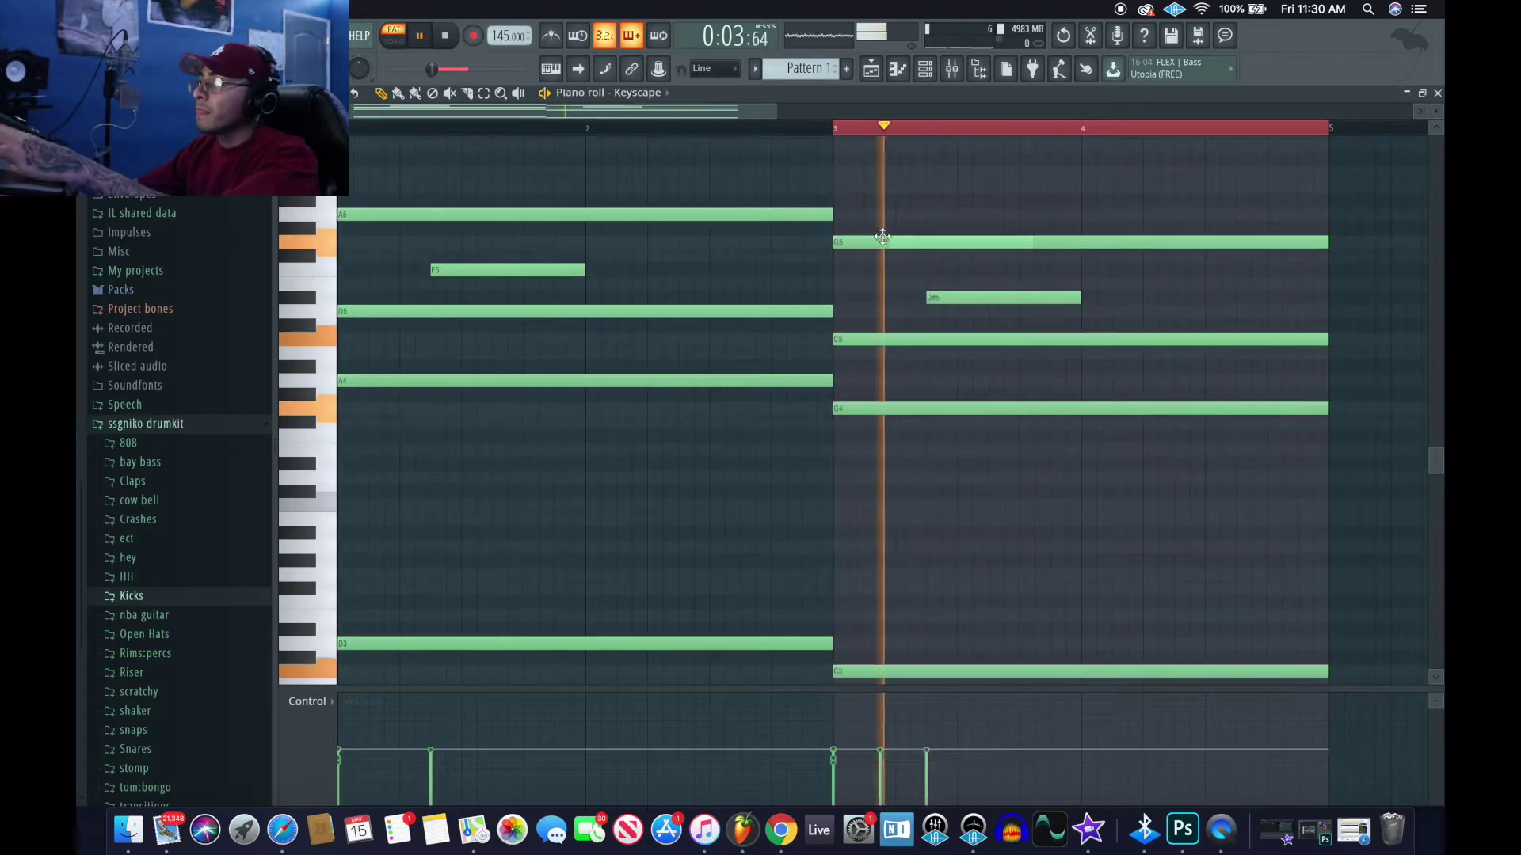
pyautogui.hotkey('ctrl', 'z')
pyautogui.click(882, 262)
pyautogui.moveTo(878, 241); pyautogui.dragTo(880, 206)
pyautogui.hotkey('ctrl', 'z')
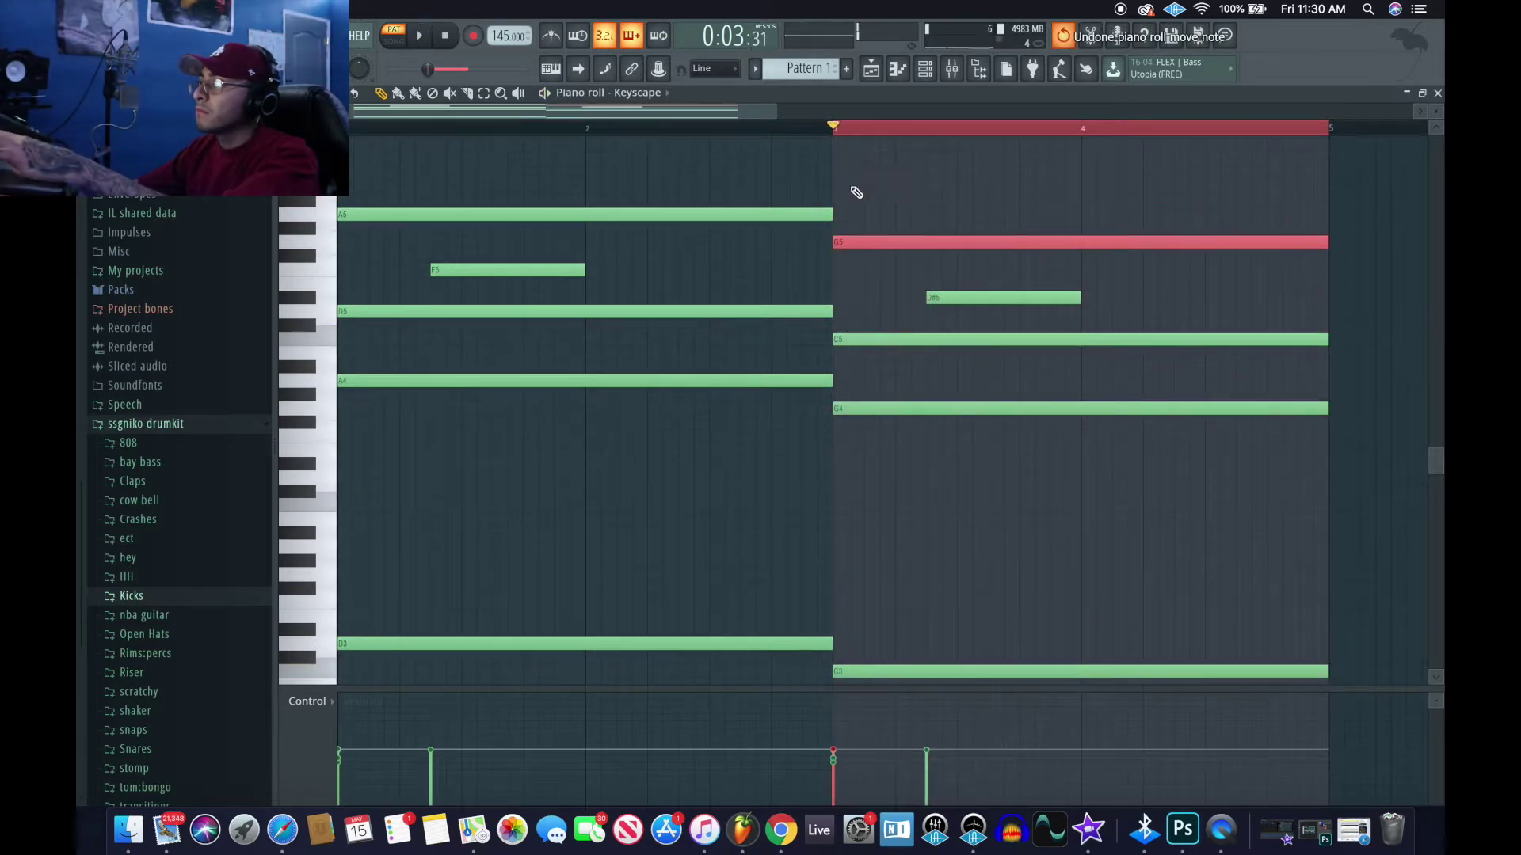
# Step: In the second chord, raise the top note to A5 and the short note to F5
pyautogui.moveTo(855, 243); pyautogui.dragTo(857, 212)
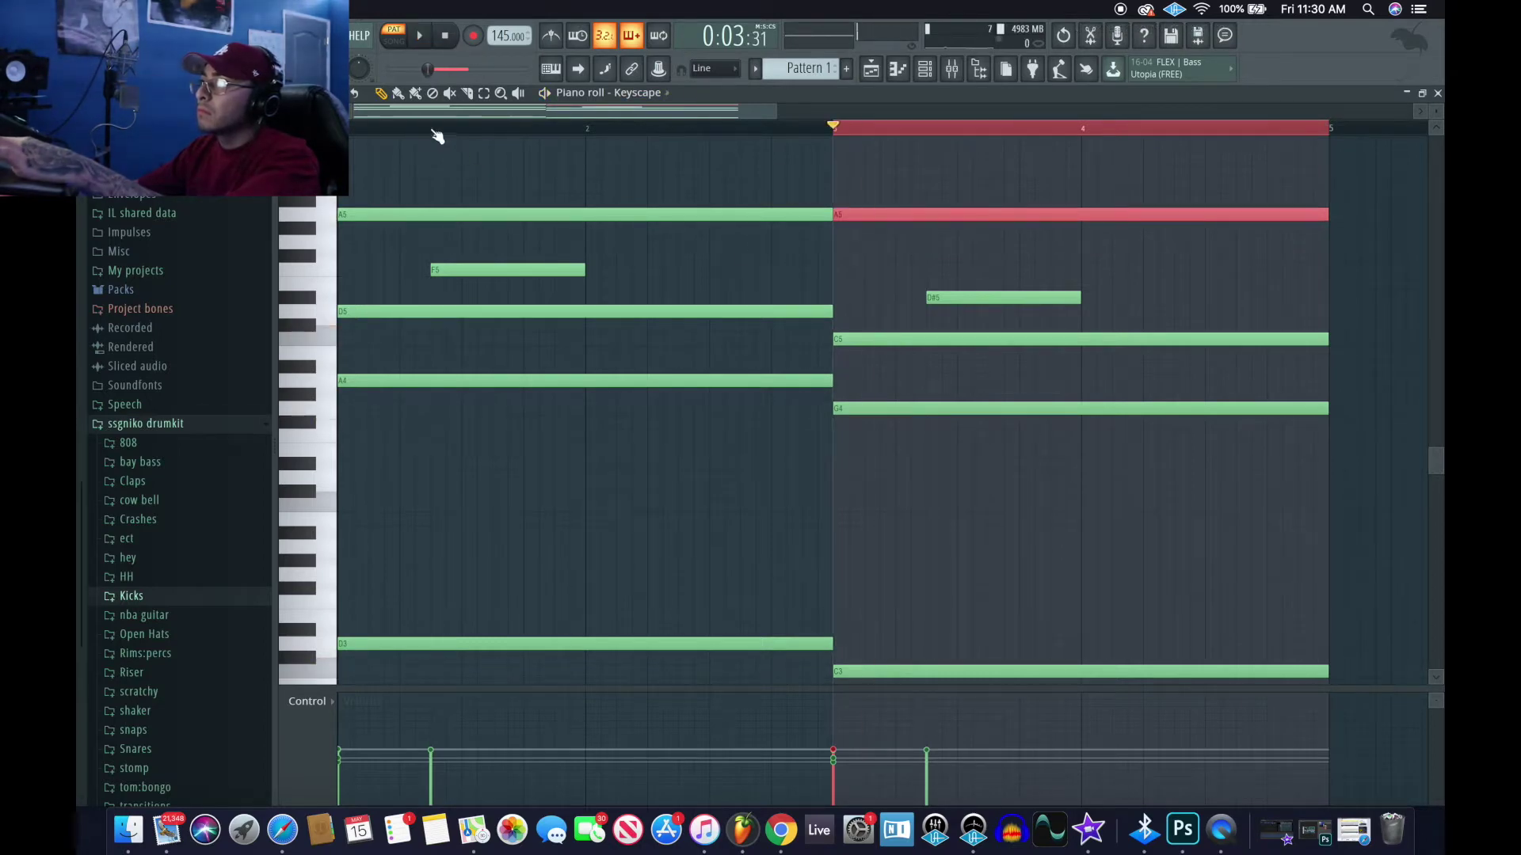
pyautogui.click(964, 296)
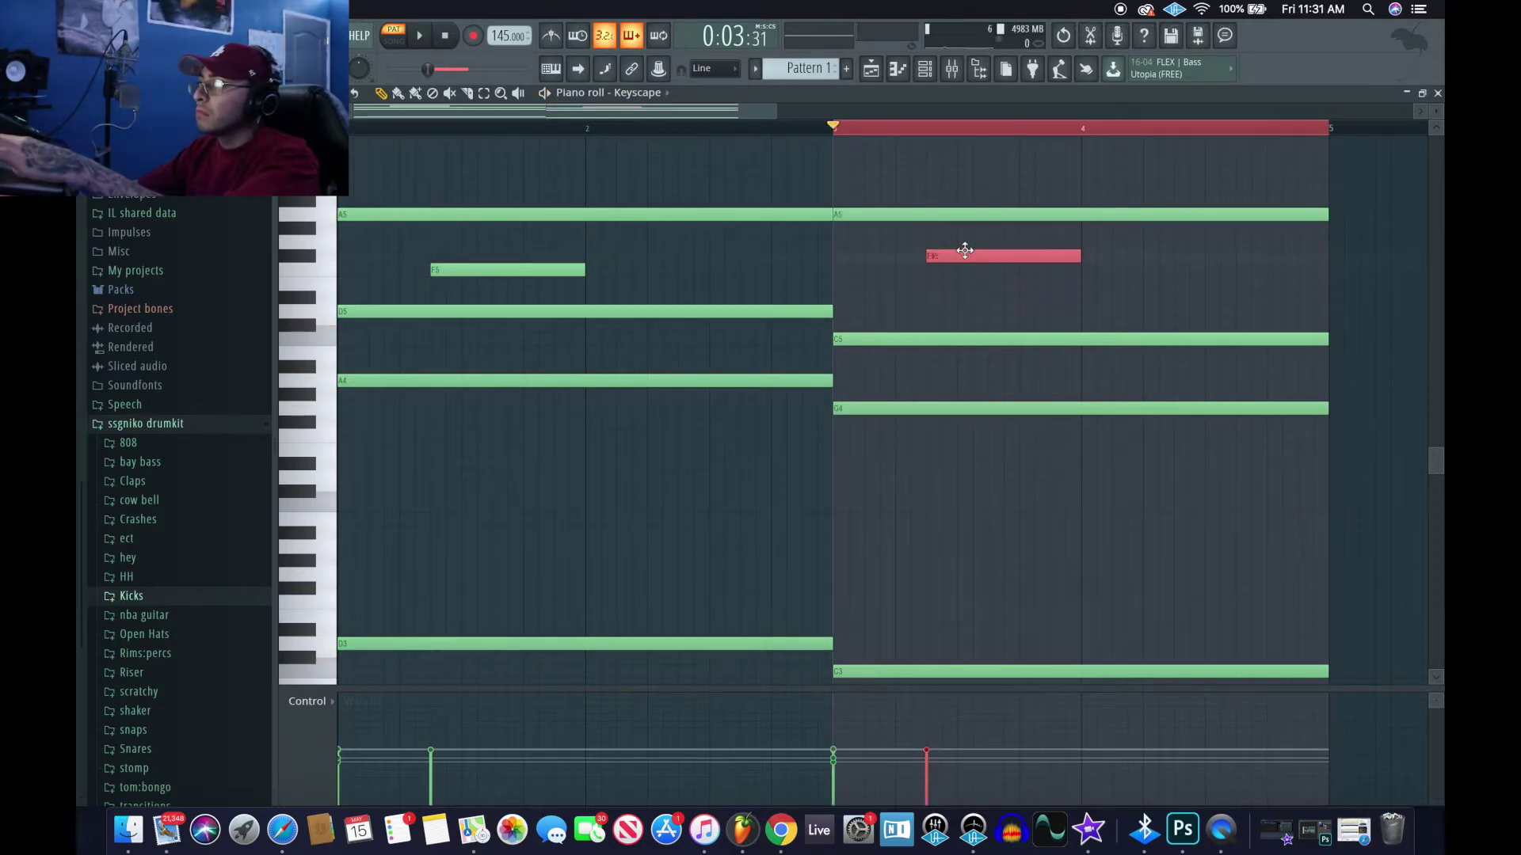
pyautogui.moveTo(964, 262); pyautogui.dragTo(964, 277)
# Step: Play the four-bar chord progression from the first bar and check all of its notes
pyautogui.press('space')
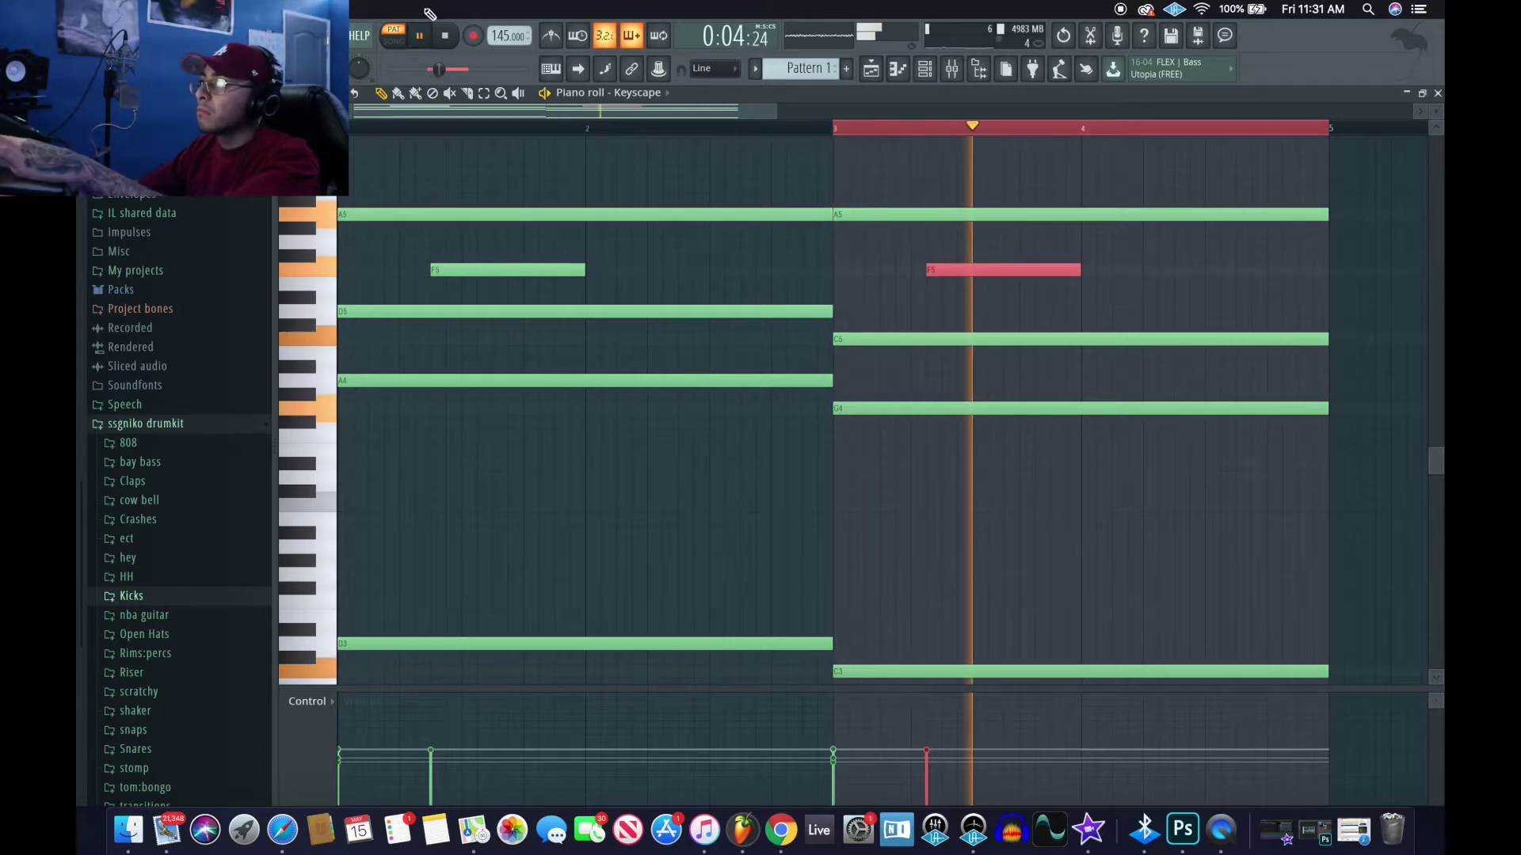
pyautogui.press('space')
pyautogui.click(461, 126)
pyautogui.press('space')
pyautogui.scroll(-2, 602, 229)
pyautogui.moveTo(778, 114); pyautogui.dragTo(1124, 114)
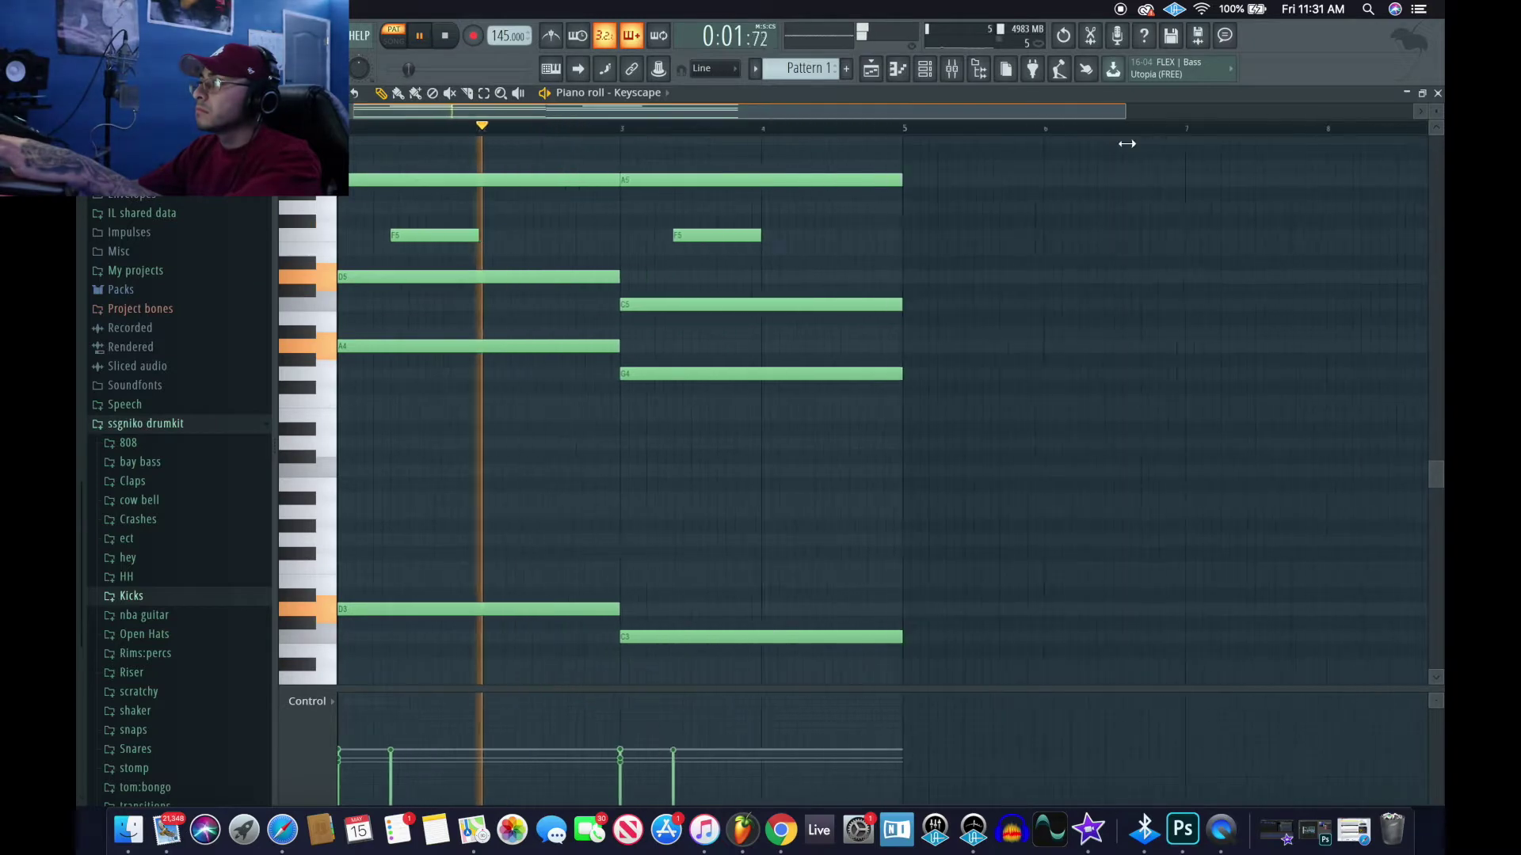
pyautogui.scroll(-4, 1027, 239)
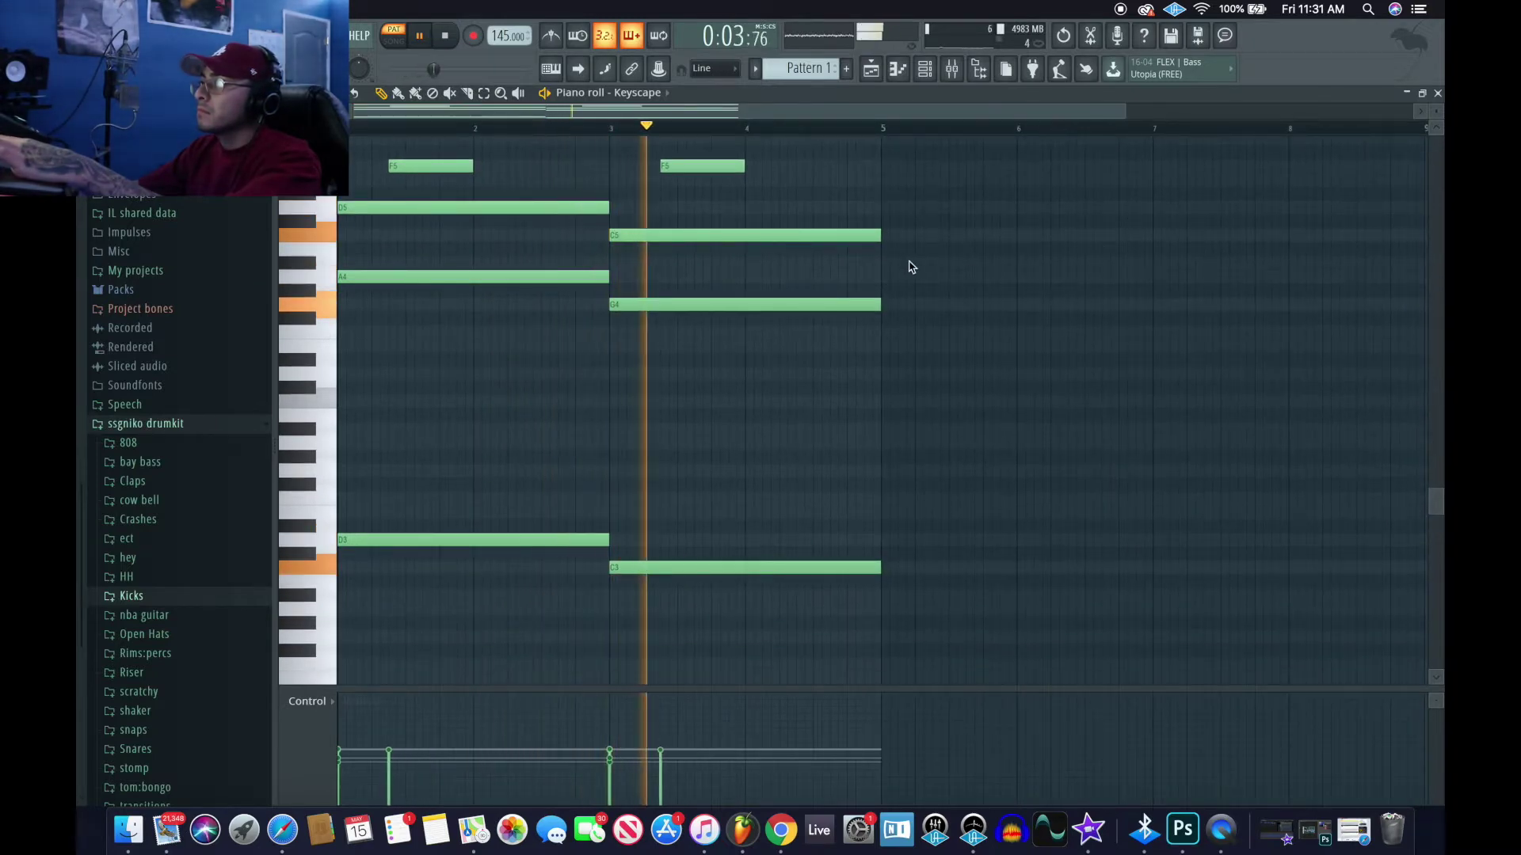
pyautogui.scroll(8, 903, 265)
pyautogui.scroll(-4, 903, 266)
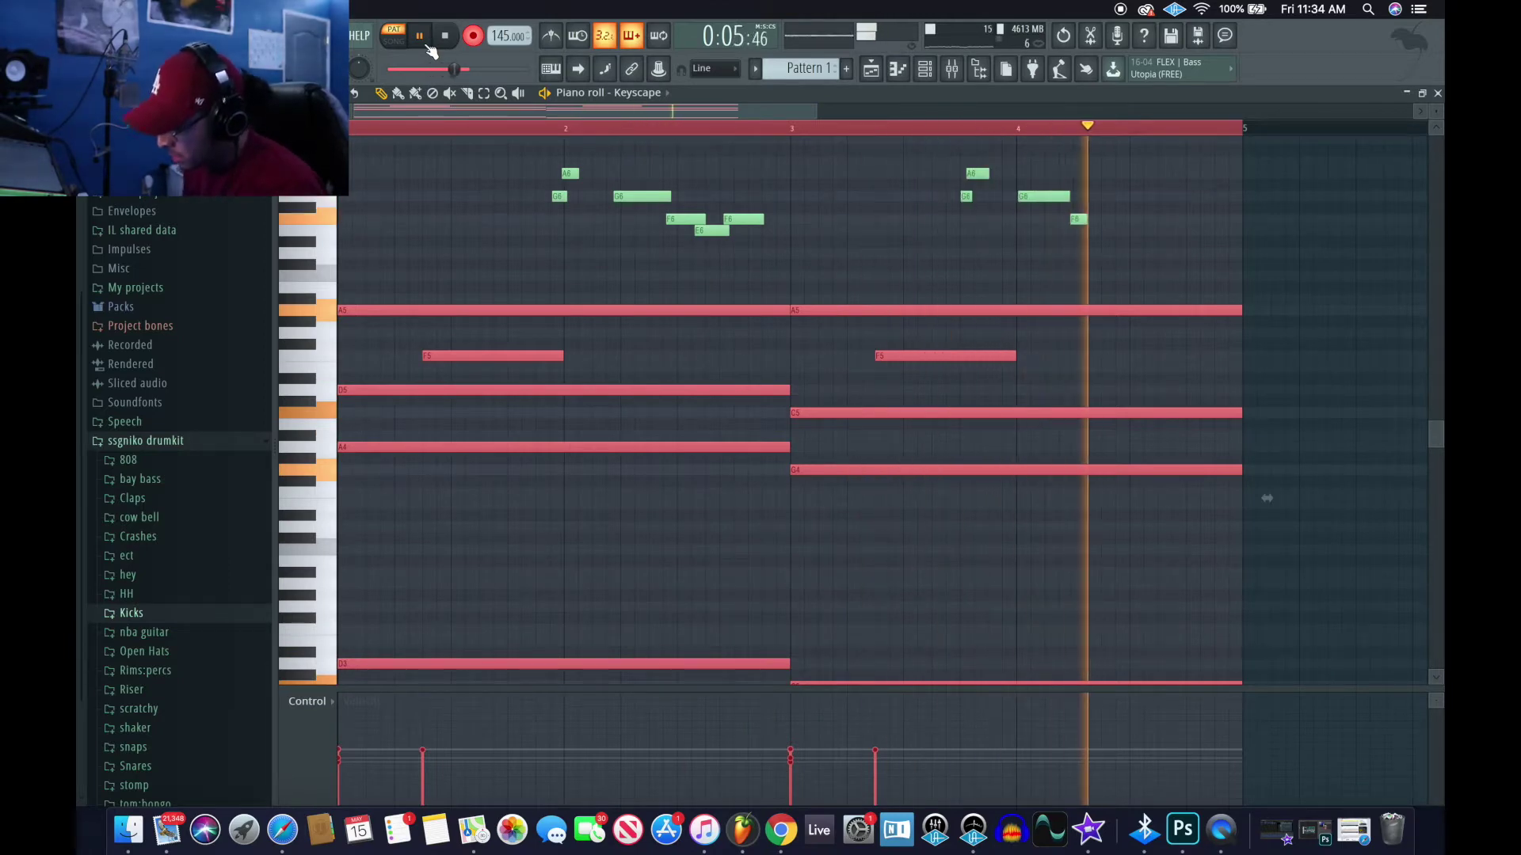
# Step: Finish recording the melody over the chords and duplicate all four bars of notes into bars 5–8
pyautogui.press('space')
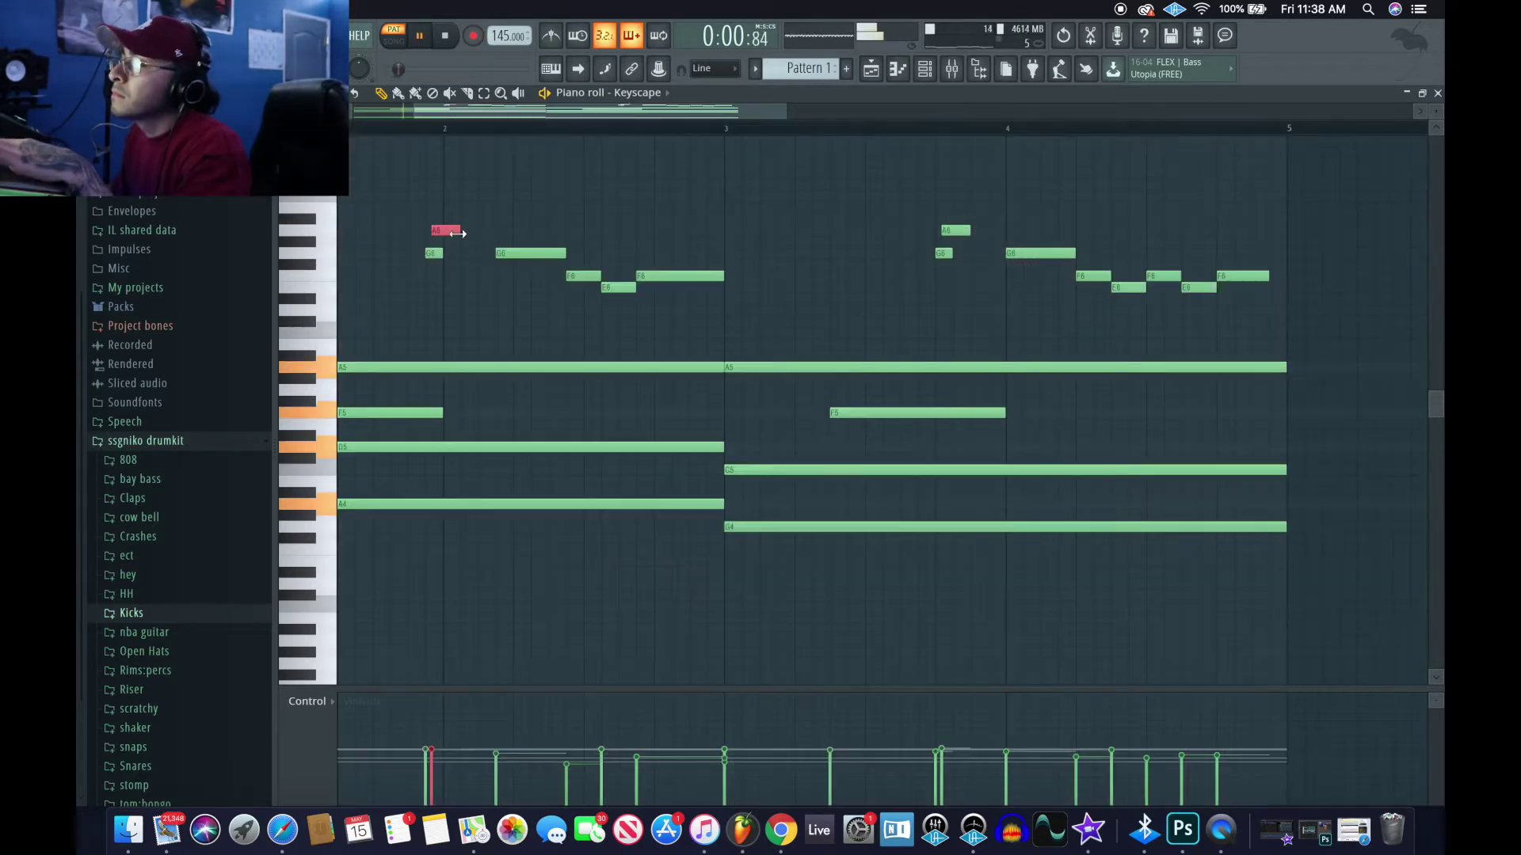
pyautogui.moveTo(1299, 129); pyautogui.dragTo(353, 128)
pyautogui.click(1150, 116)
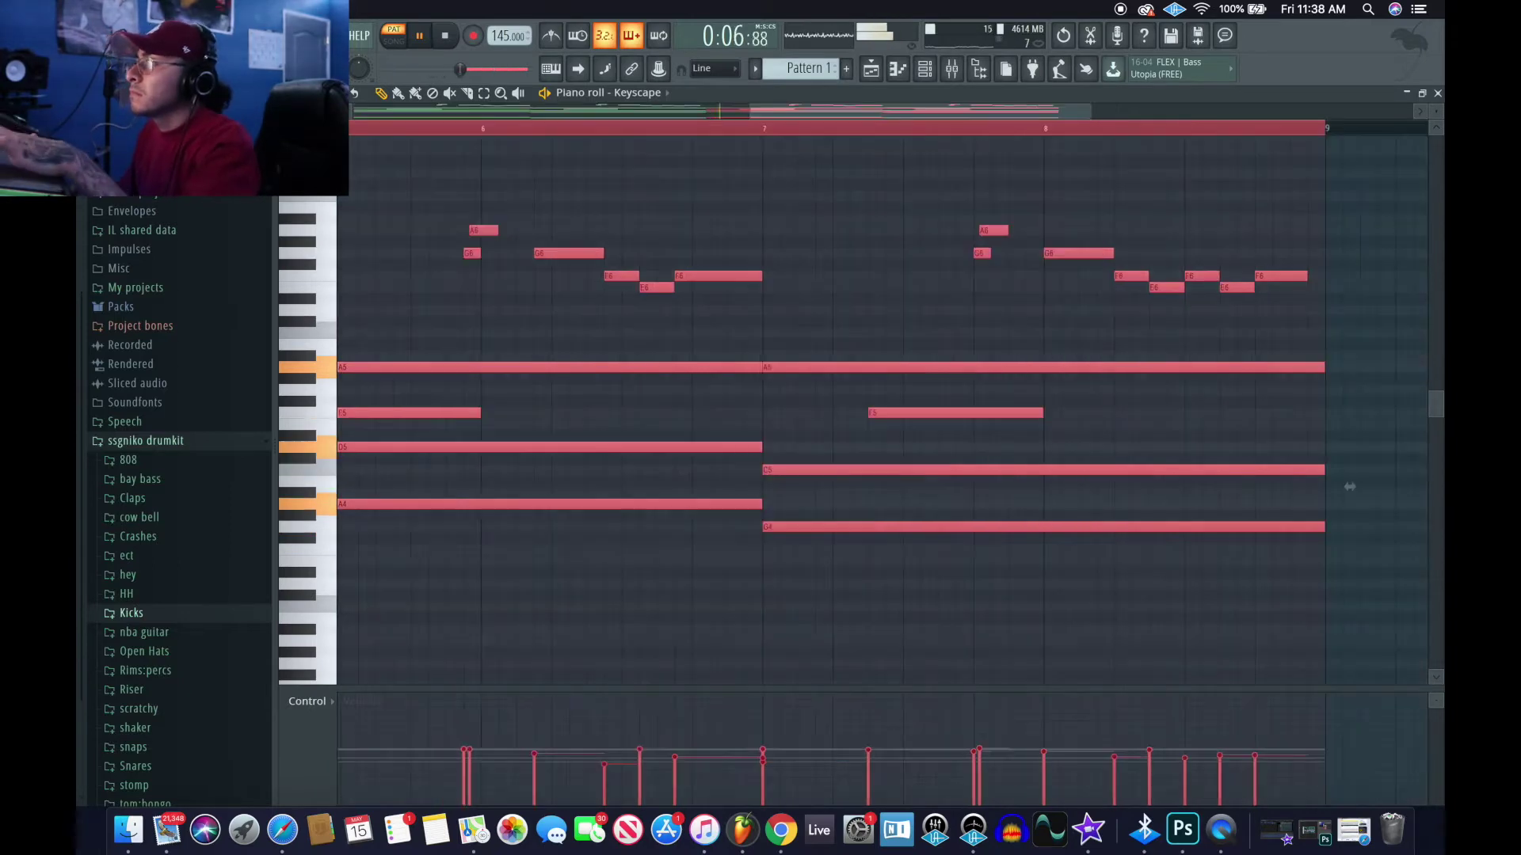
pyautogui.press('space')
pyautogui.scroll(-3, 762, 124)
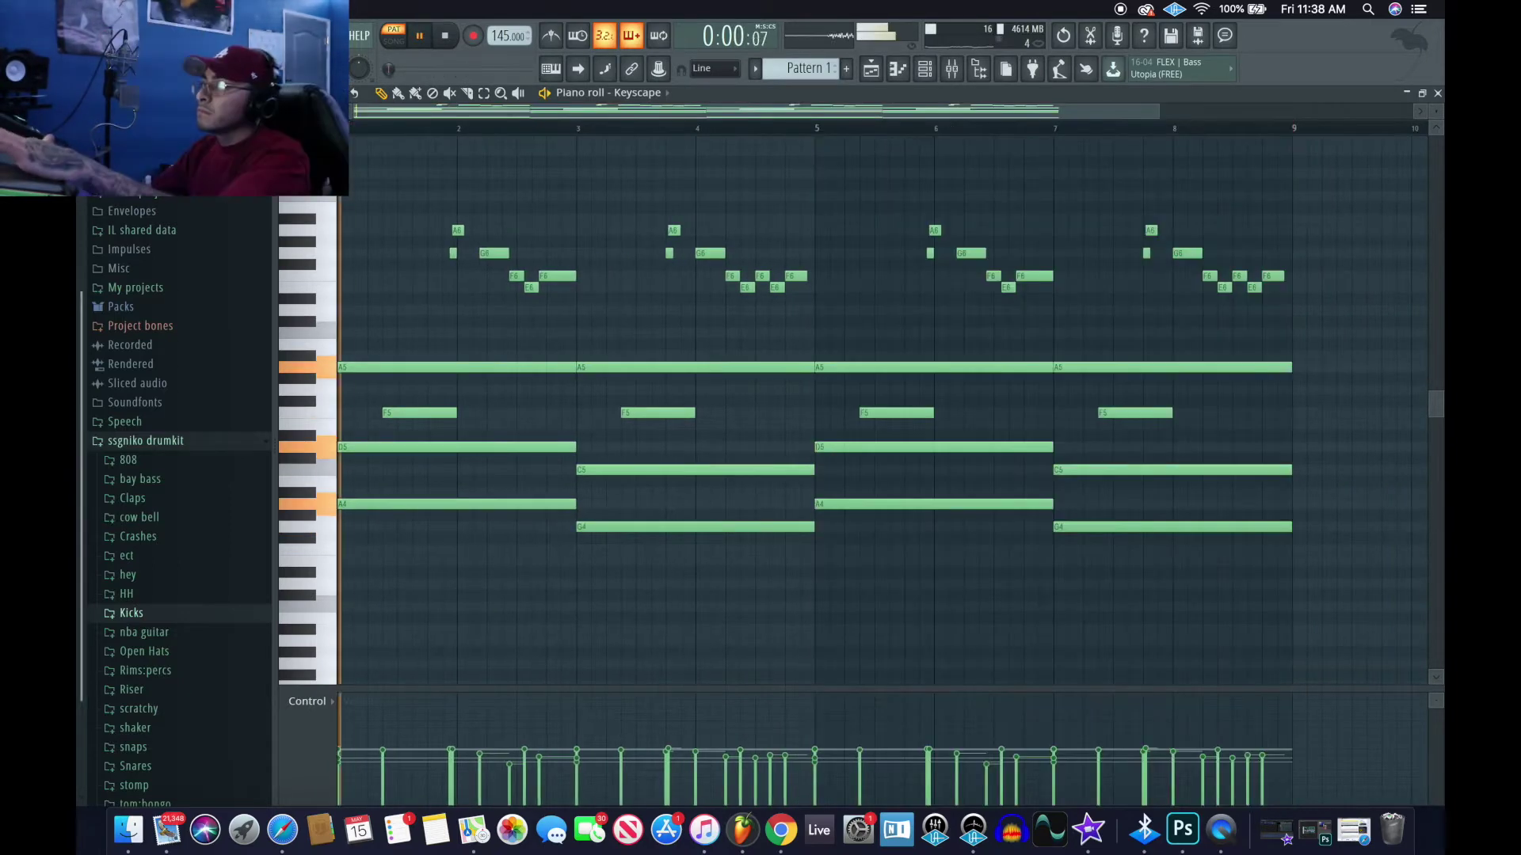
# Step: Play the eight-bar pattern and raise the last melody note in bar 8 to G6
pyautogui.press('space')
pyautogui.scroll(1, 403, 279)
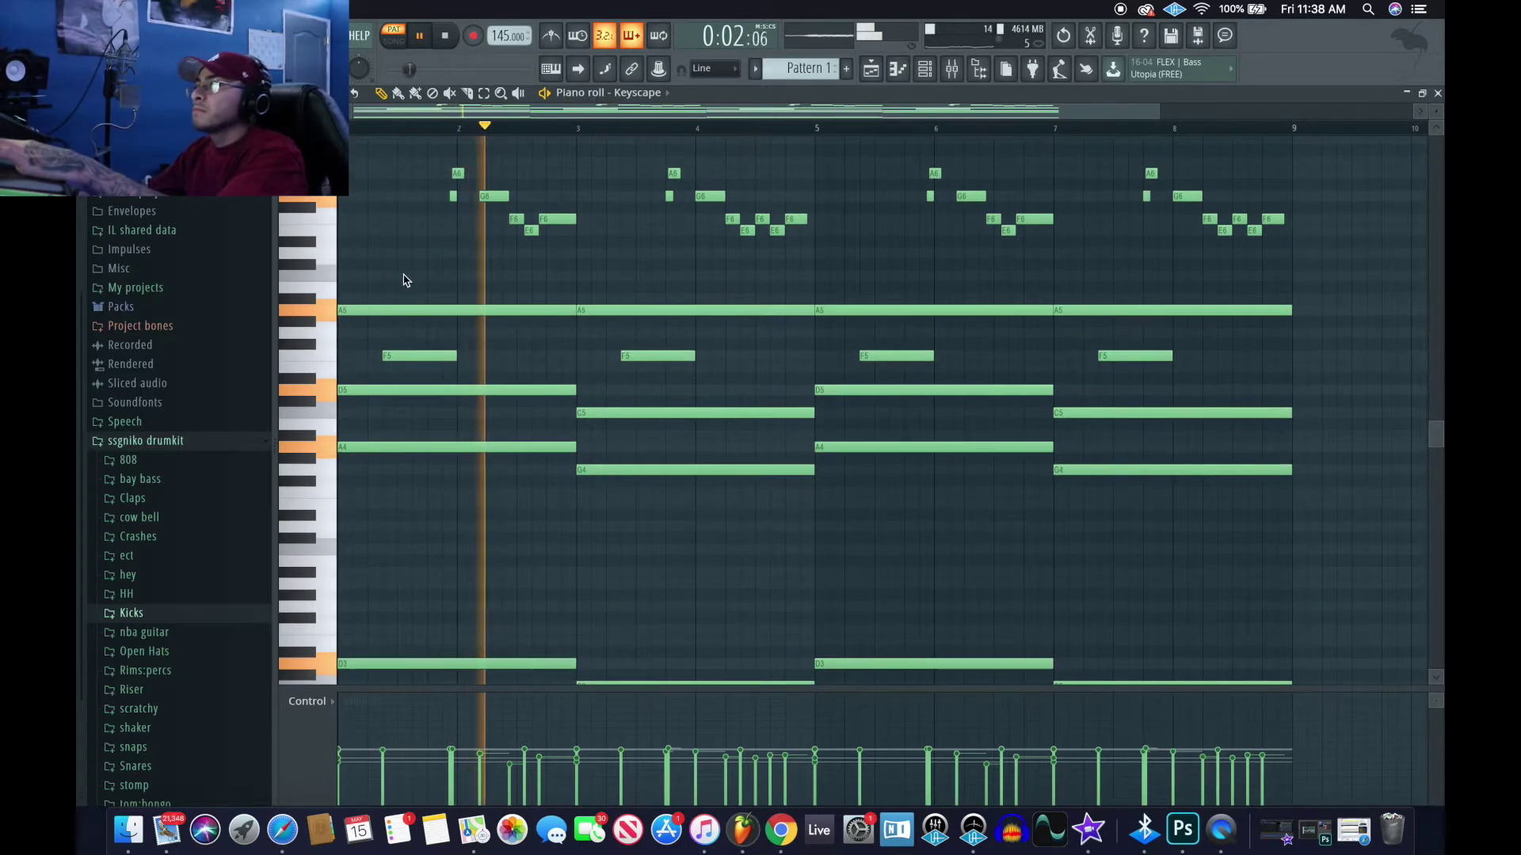
pyautogui.scroll(2, 428, 282)
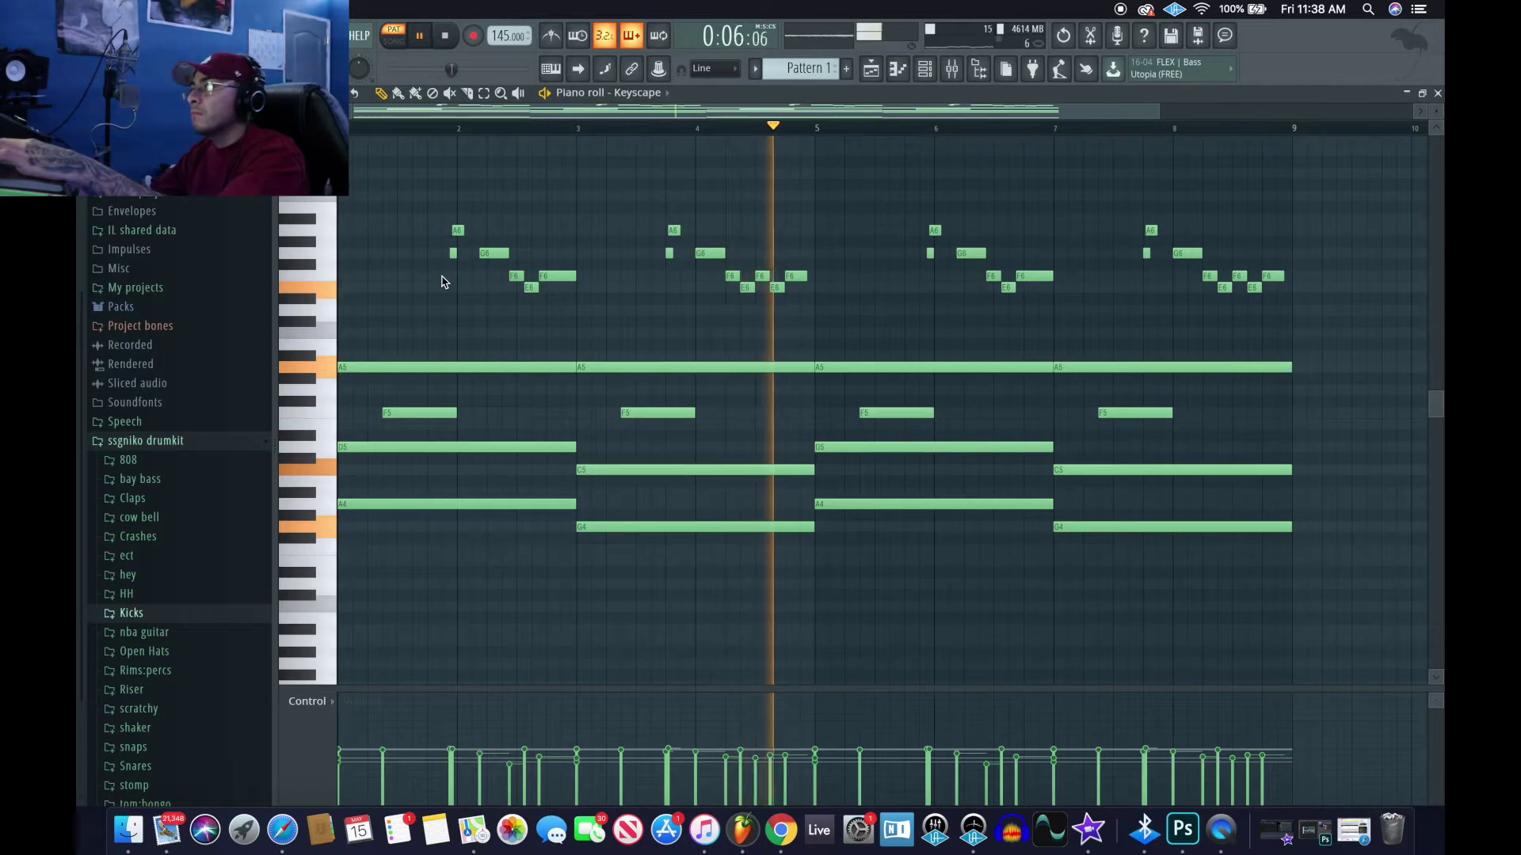
pyautogui.hscroll(2, 745, 361)
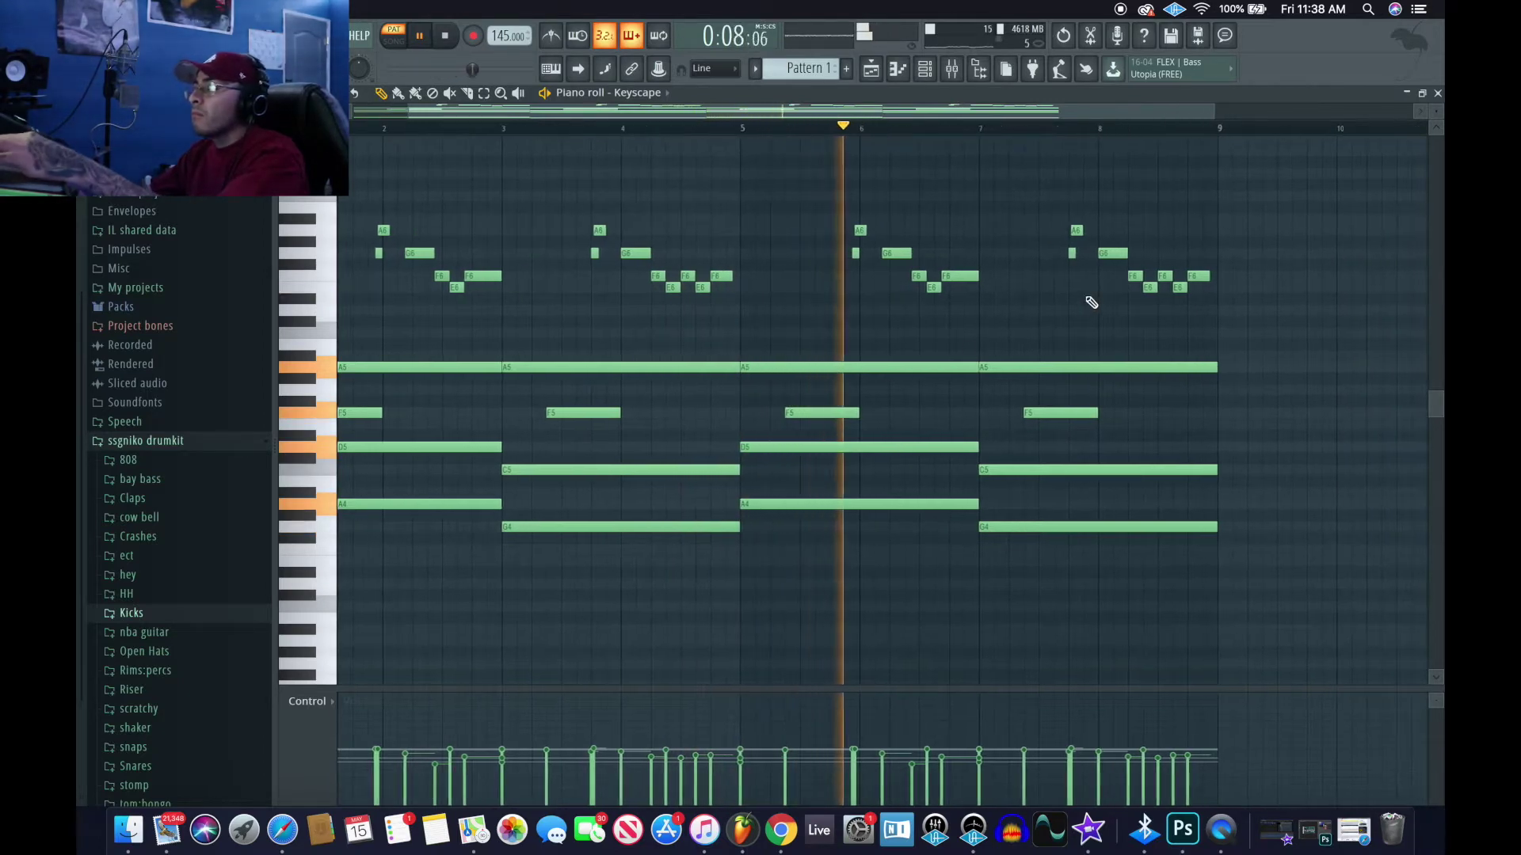
pyautogui.click(1201, 279)
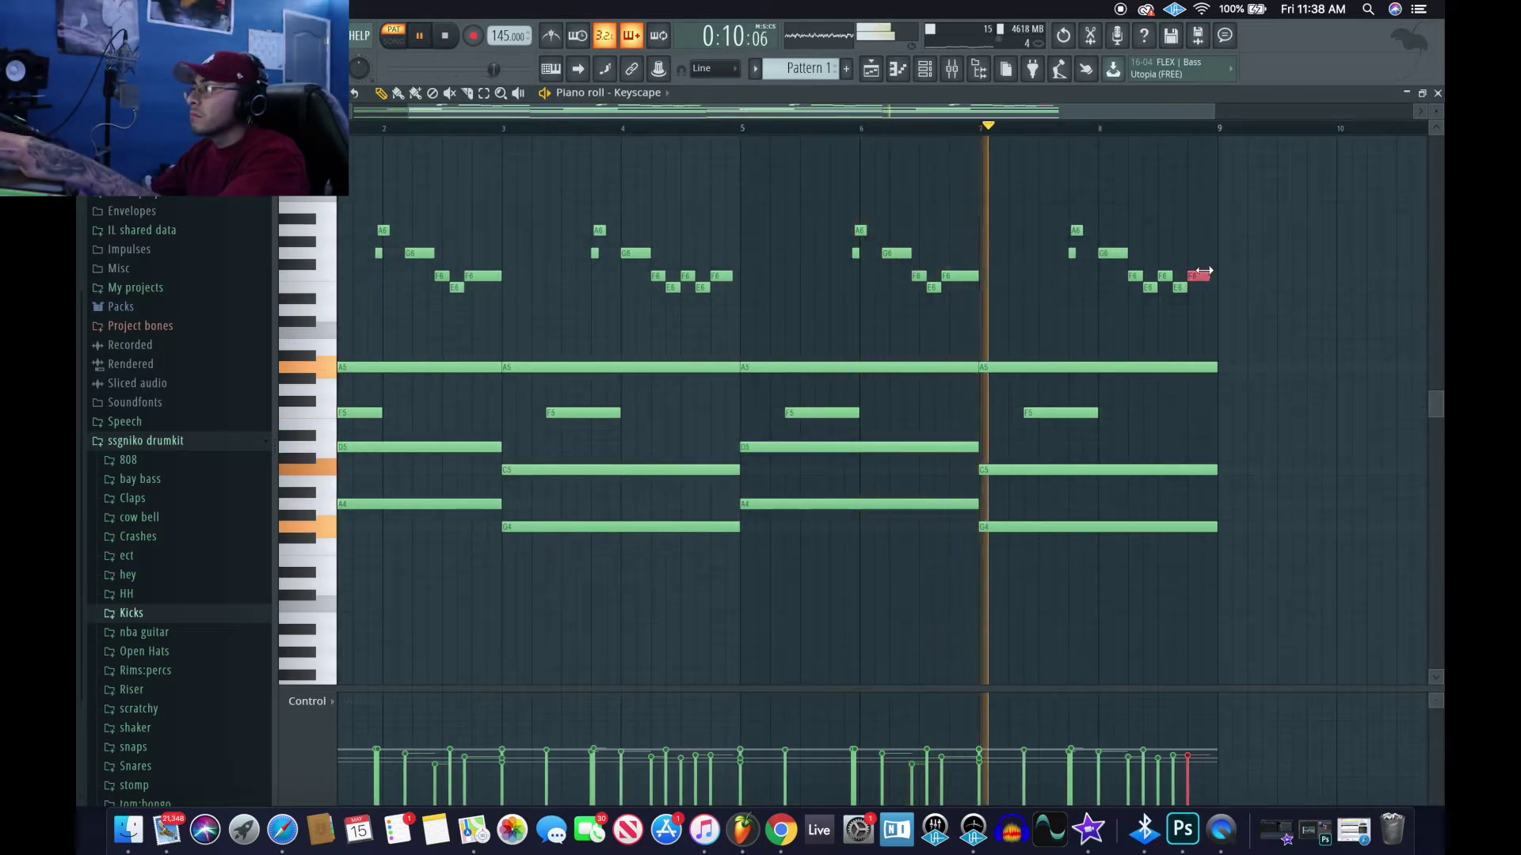
pyautogui.moveTo(1200, 267); pyautogui.dragTo(1204, 252)
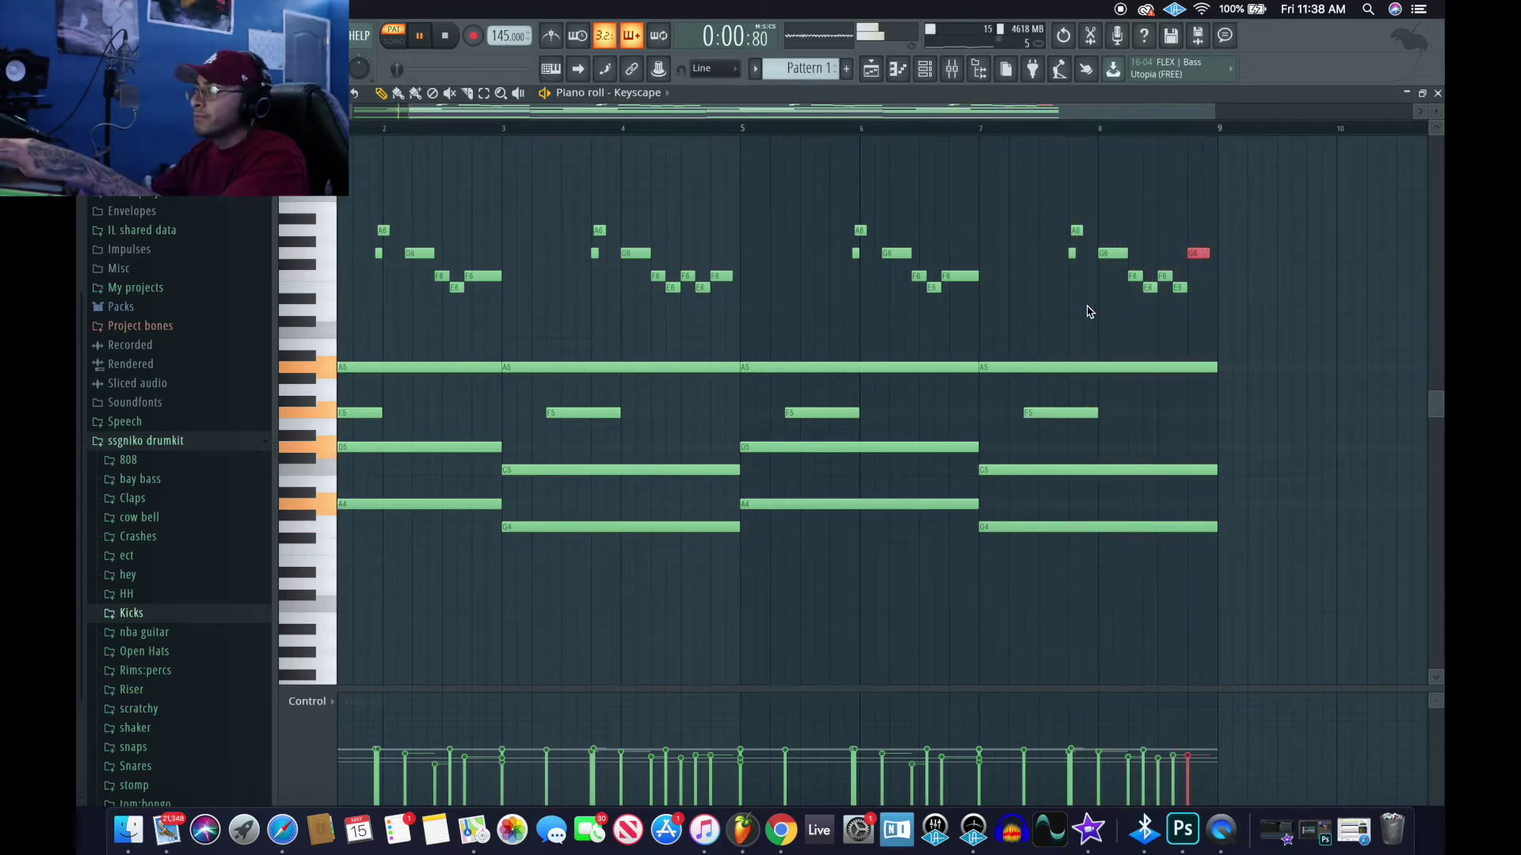
# Step: Play back the eight-bar Keyscape pattern and review the edited melody and chords
pyautogui.scroll(-1, 667, 290)
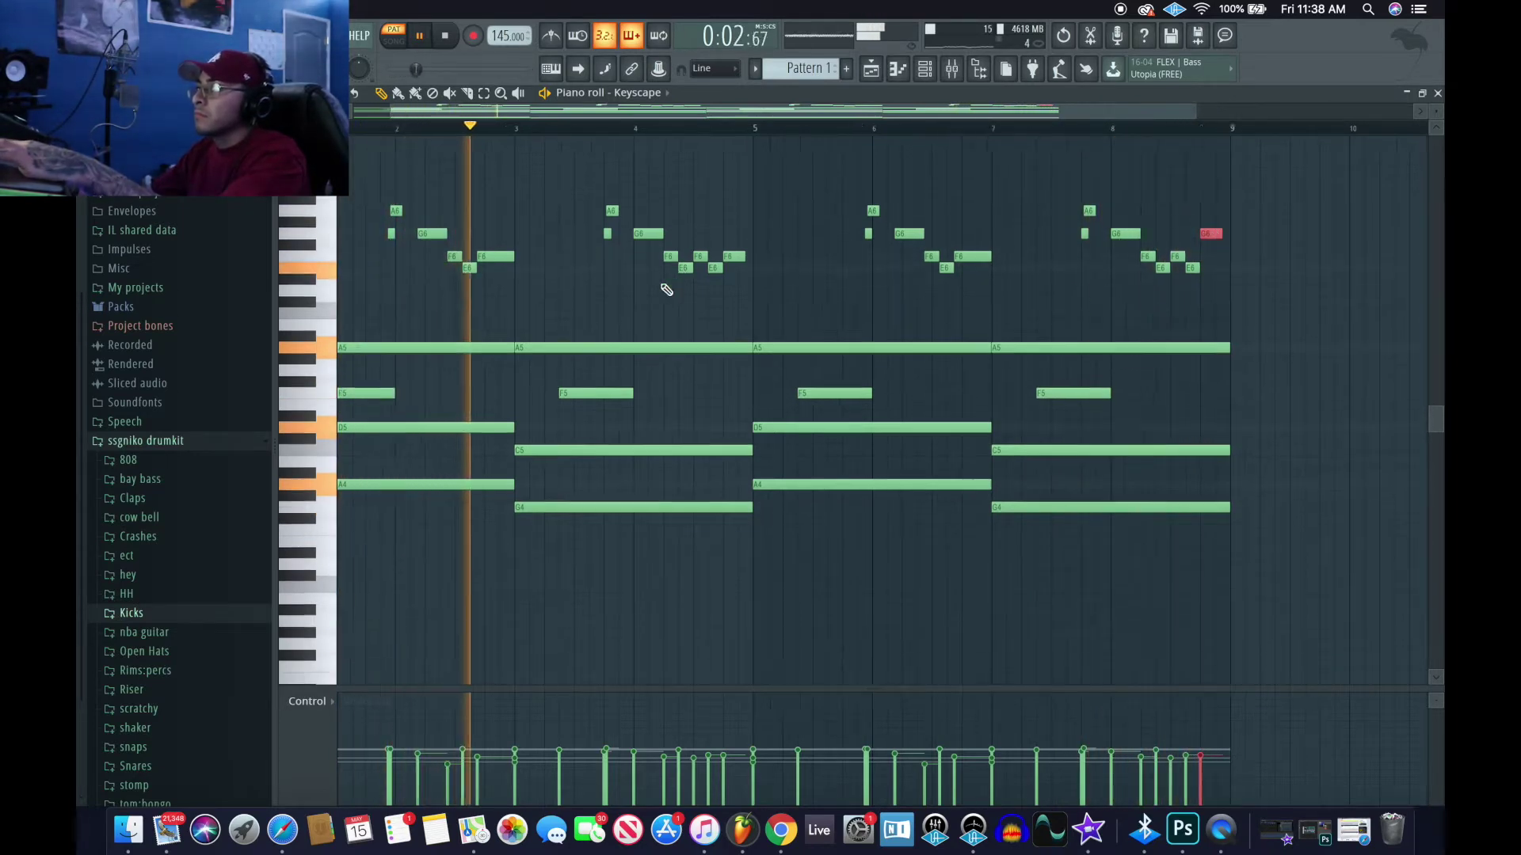
pyautogui.scroll(-1, 666, 289)
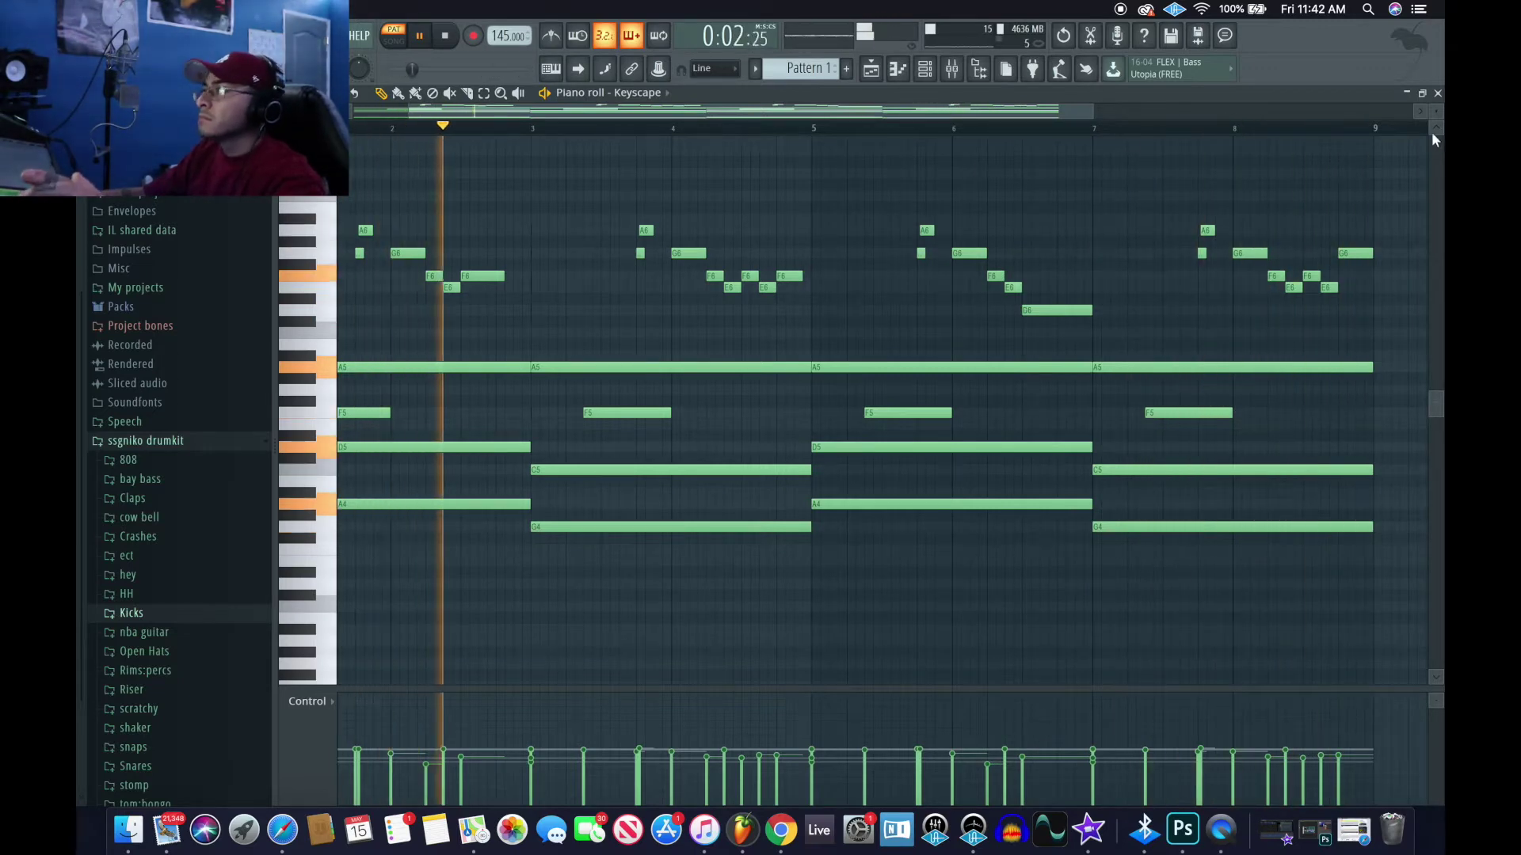
pyautogui.scroll(-3, 1197, 326)
pyautogui.scroll(3, 1194, 319)
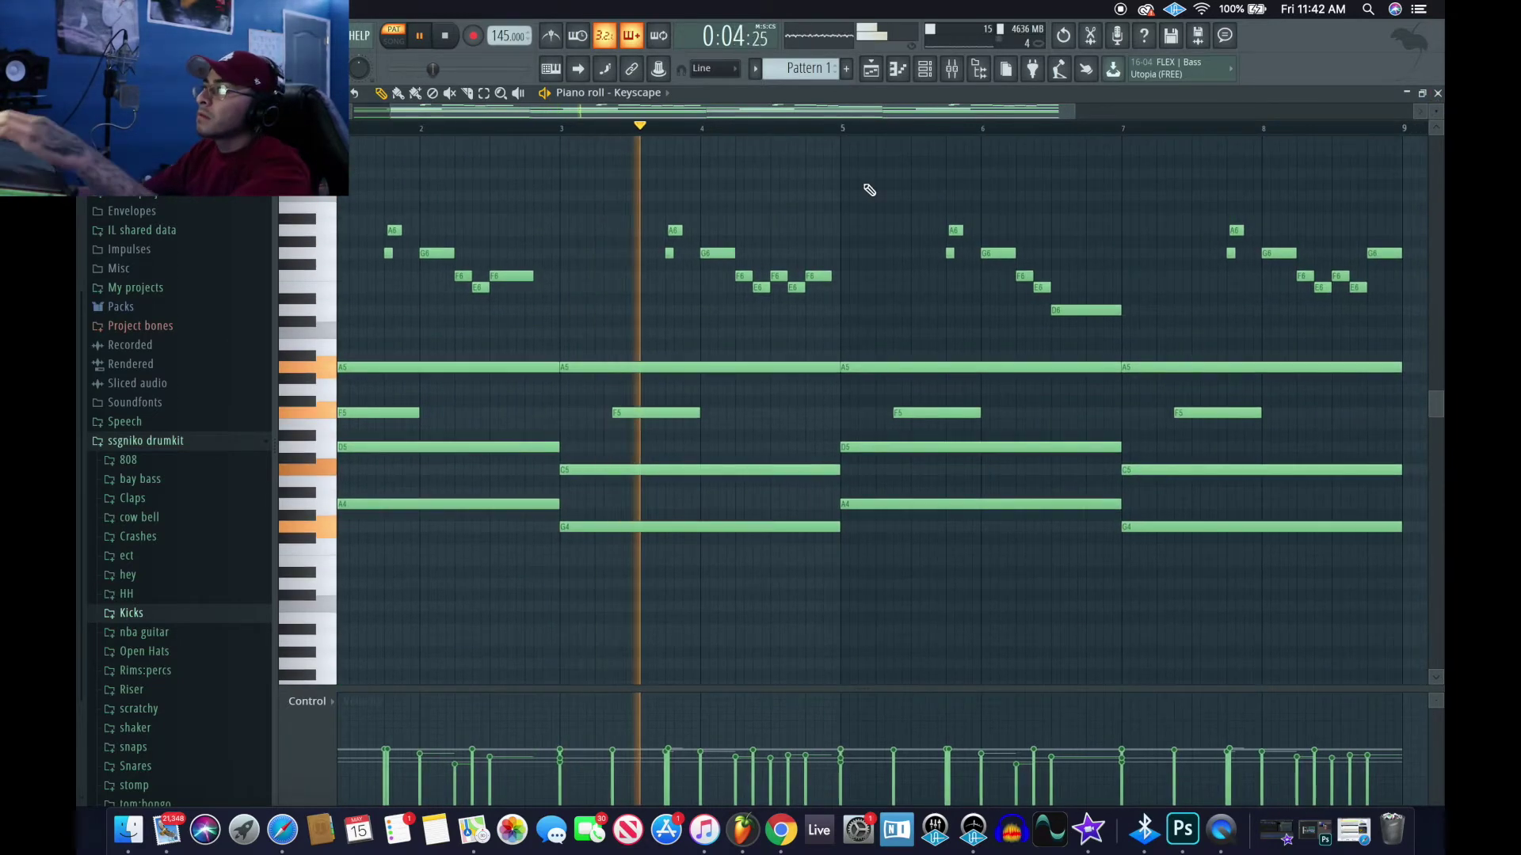
pyautogui.press('space')
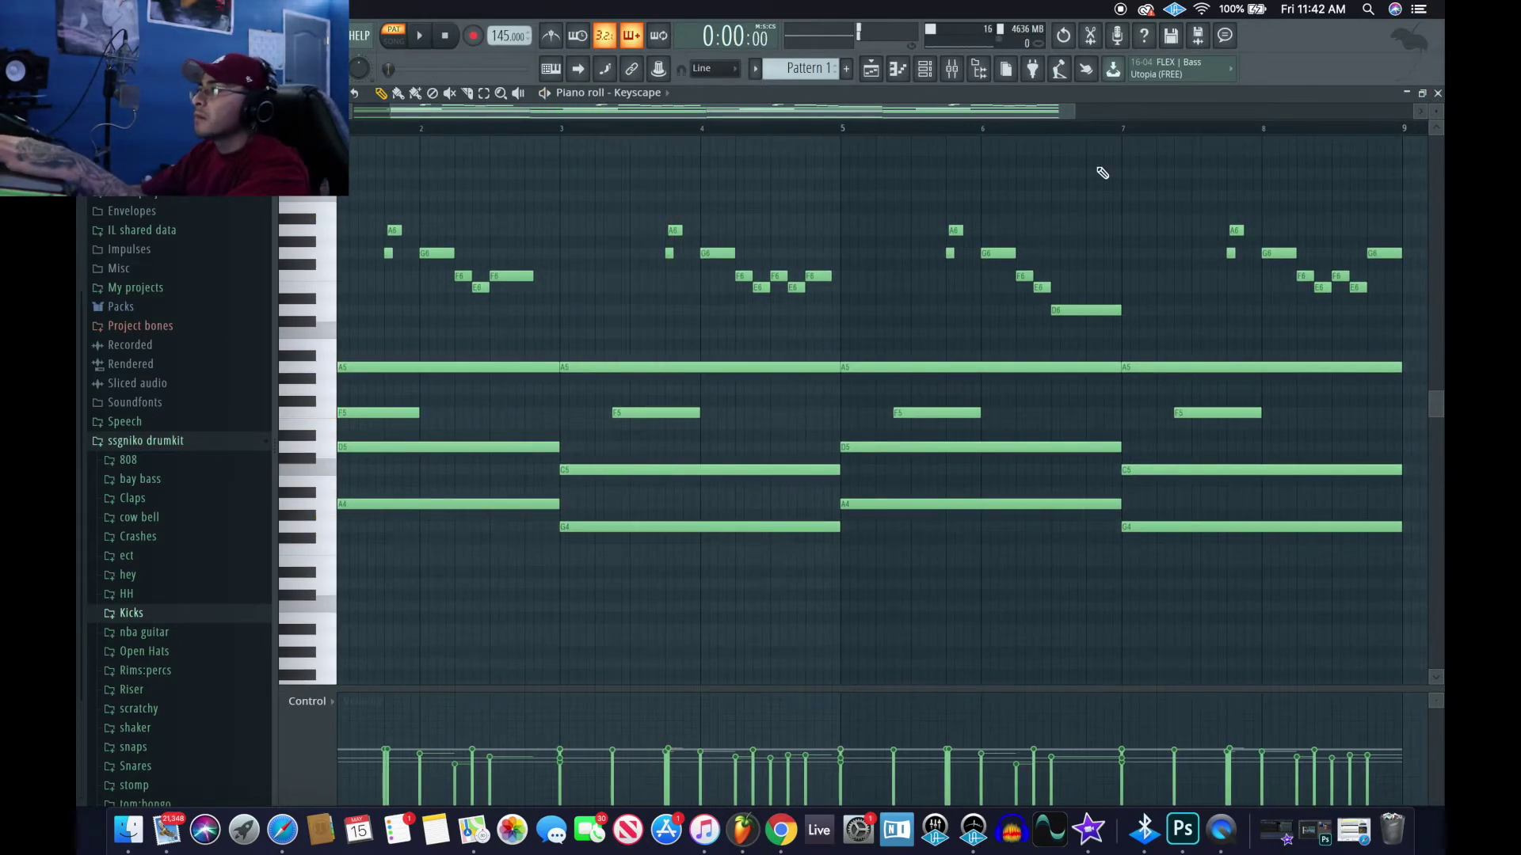
pyautogui.moveTo(1070, 109); pyautogui.dragTo(1141, 176)
pyautogui.scroll(-4, 1070, 268)
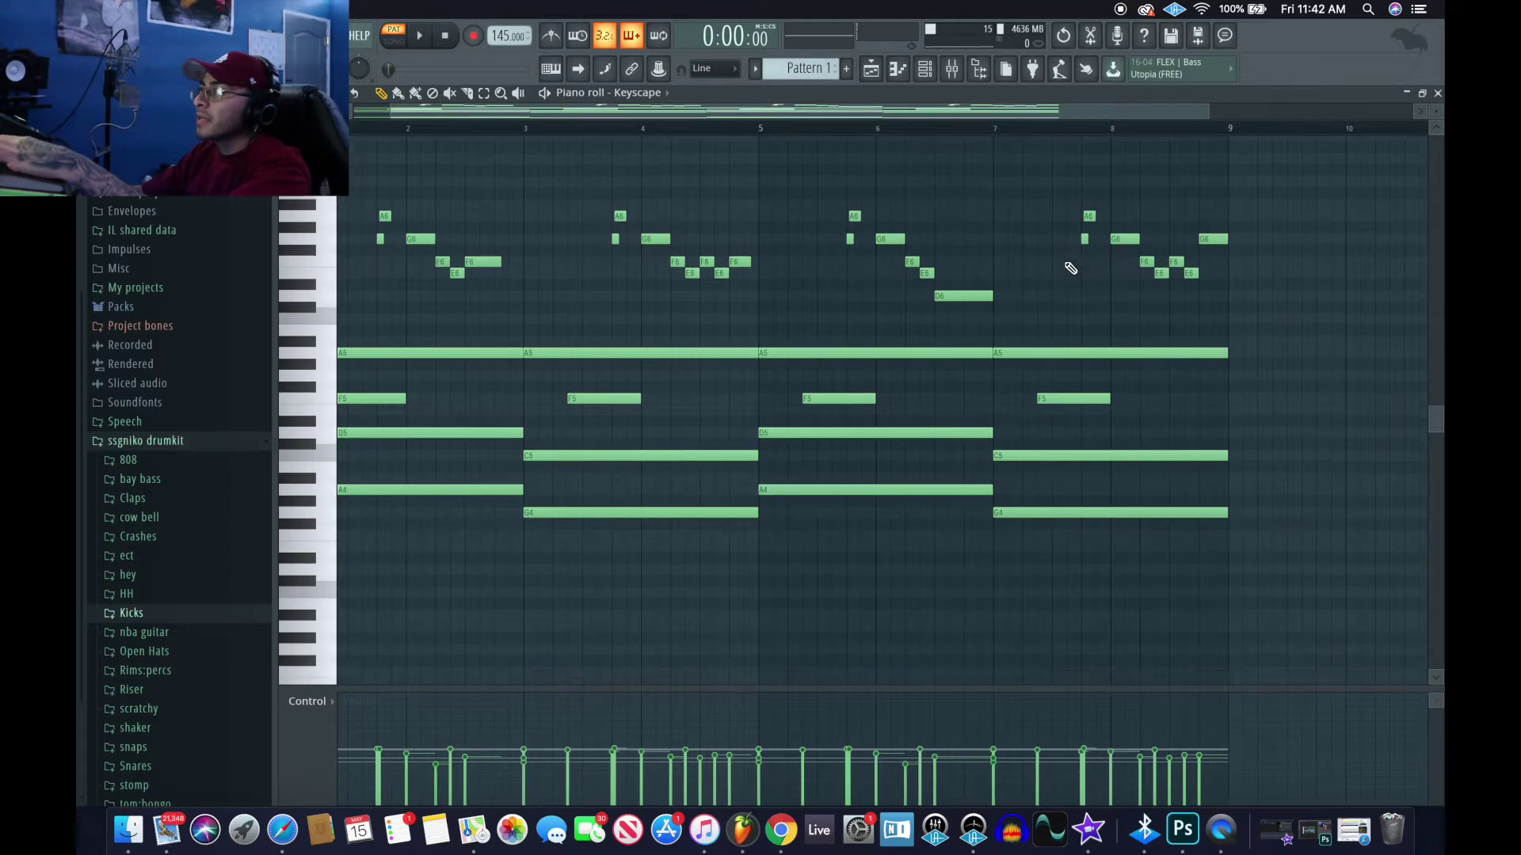
# Step: Copy all the Keyscape notes into the piano roll of the Omnisphere channel
pyautogui.press('super+a')
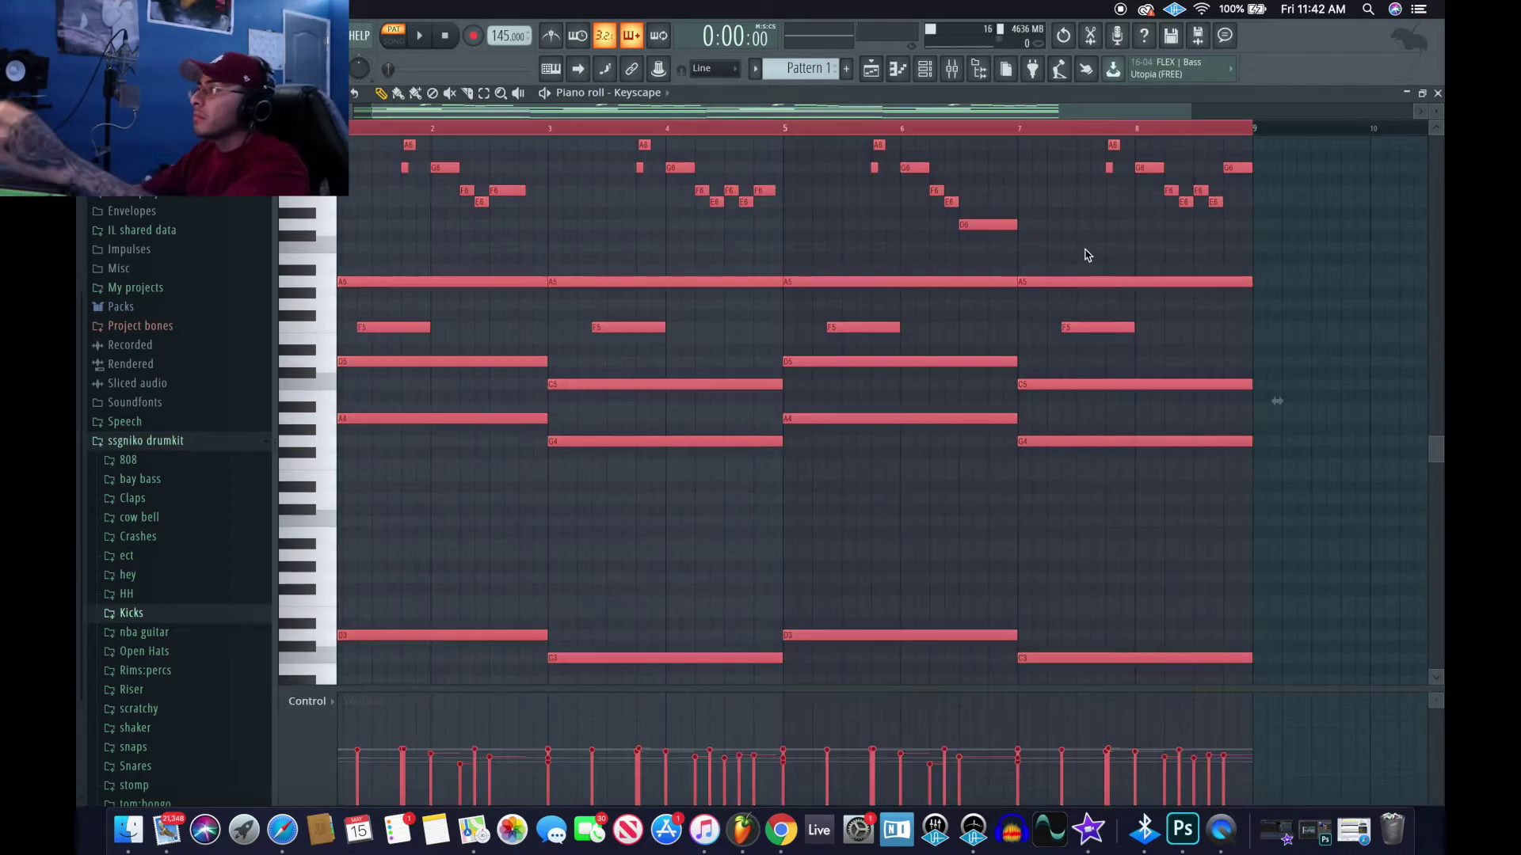
pyautogui.click(1437, 93)
pyautogui.click(410, 157)
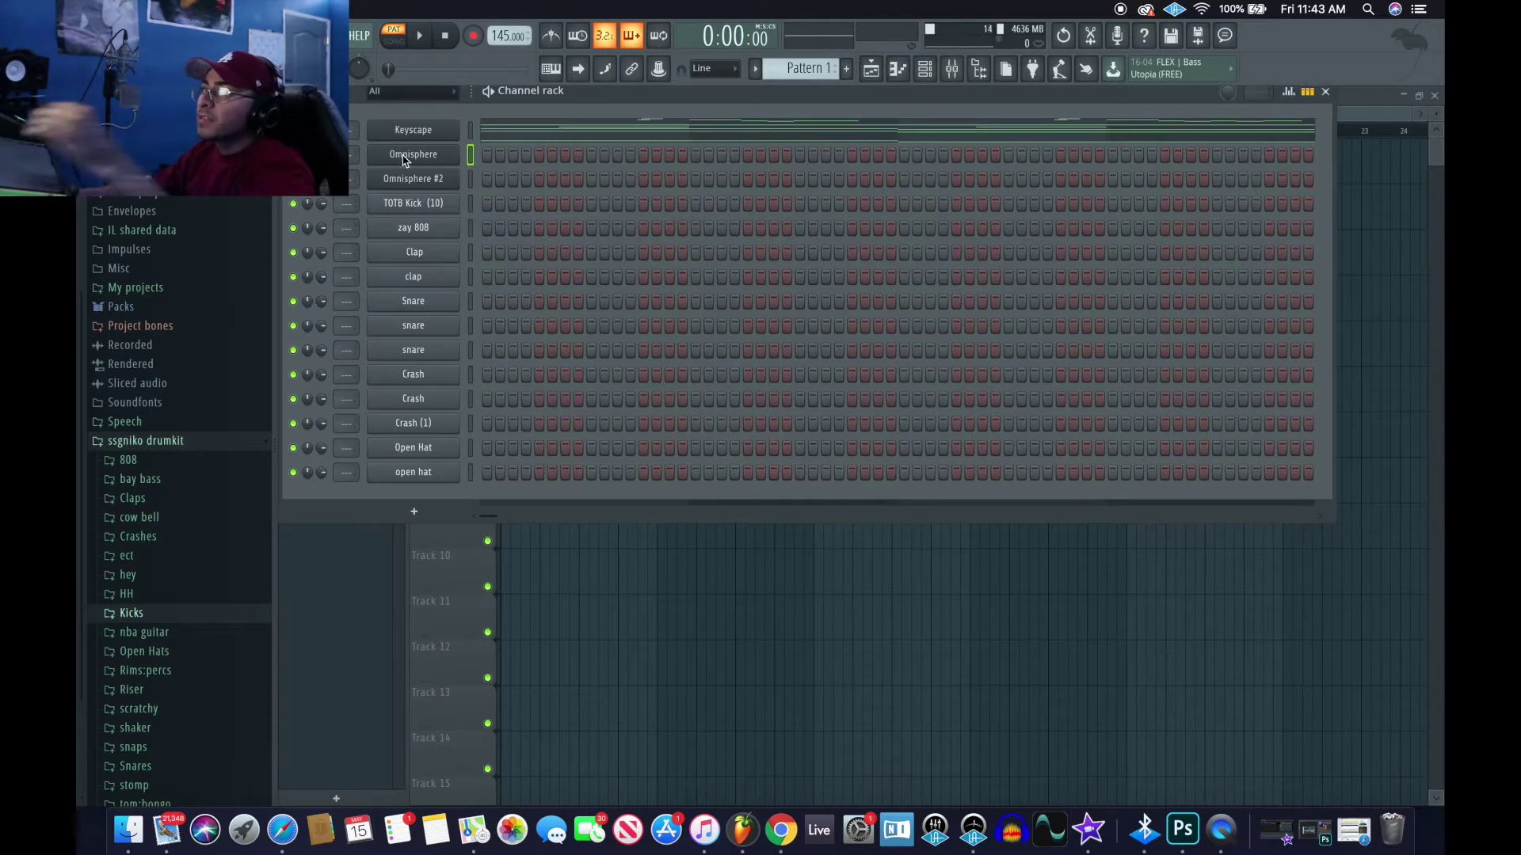
pyautogui.rightClick(426, 159)
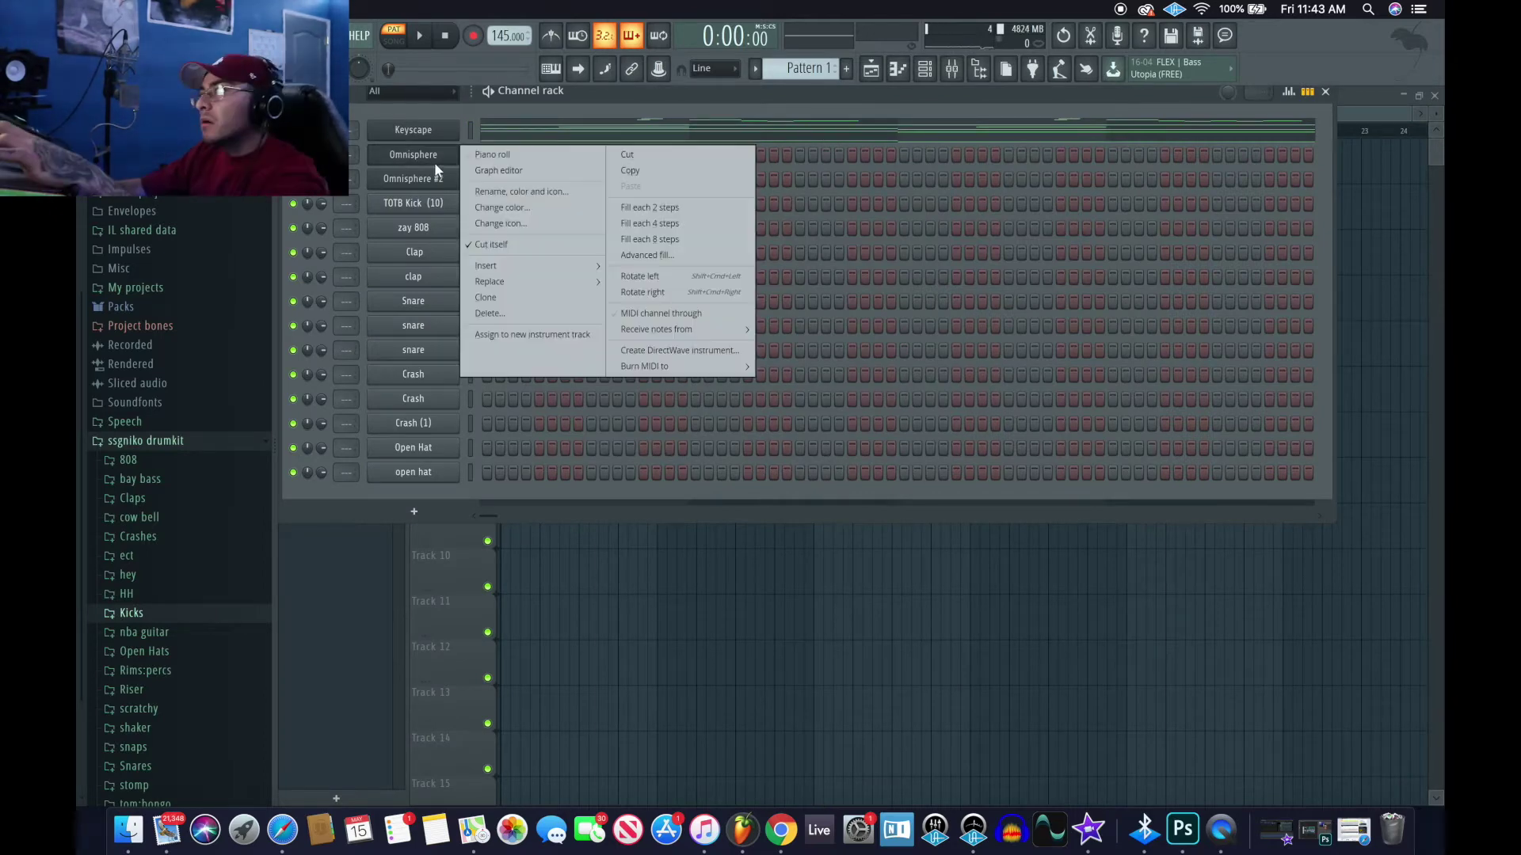
pyautogui.click(496, 164)
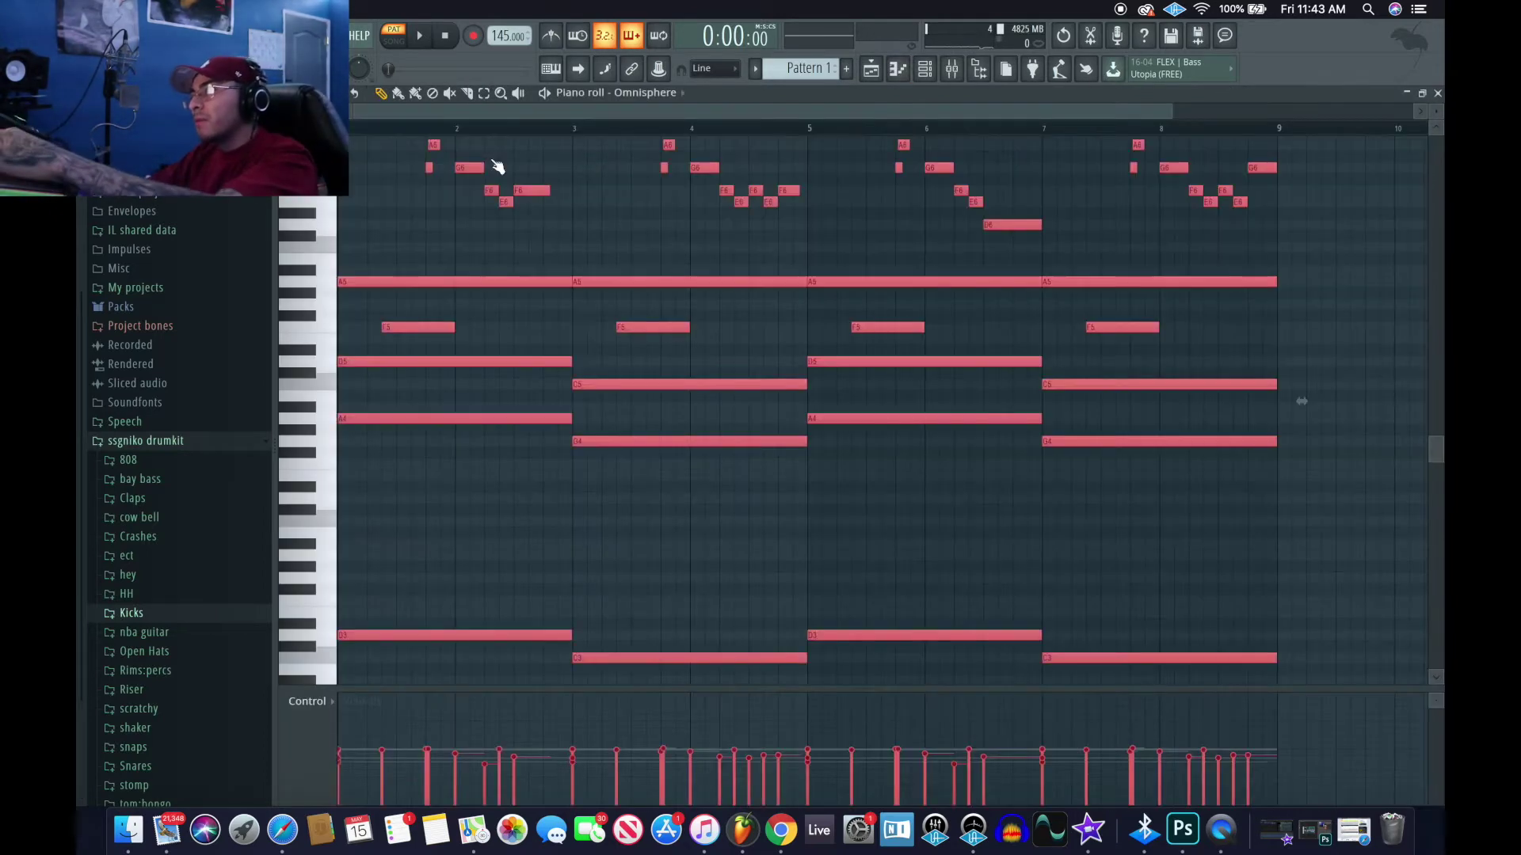
# Step: Remove the upper melody notes from the Omnisphere part, keeping only the chords, while playing the pattern
pyautogui.press('space')
pyautogui.scroll(2, 343, 198)
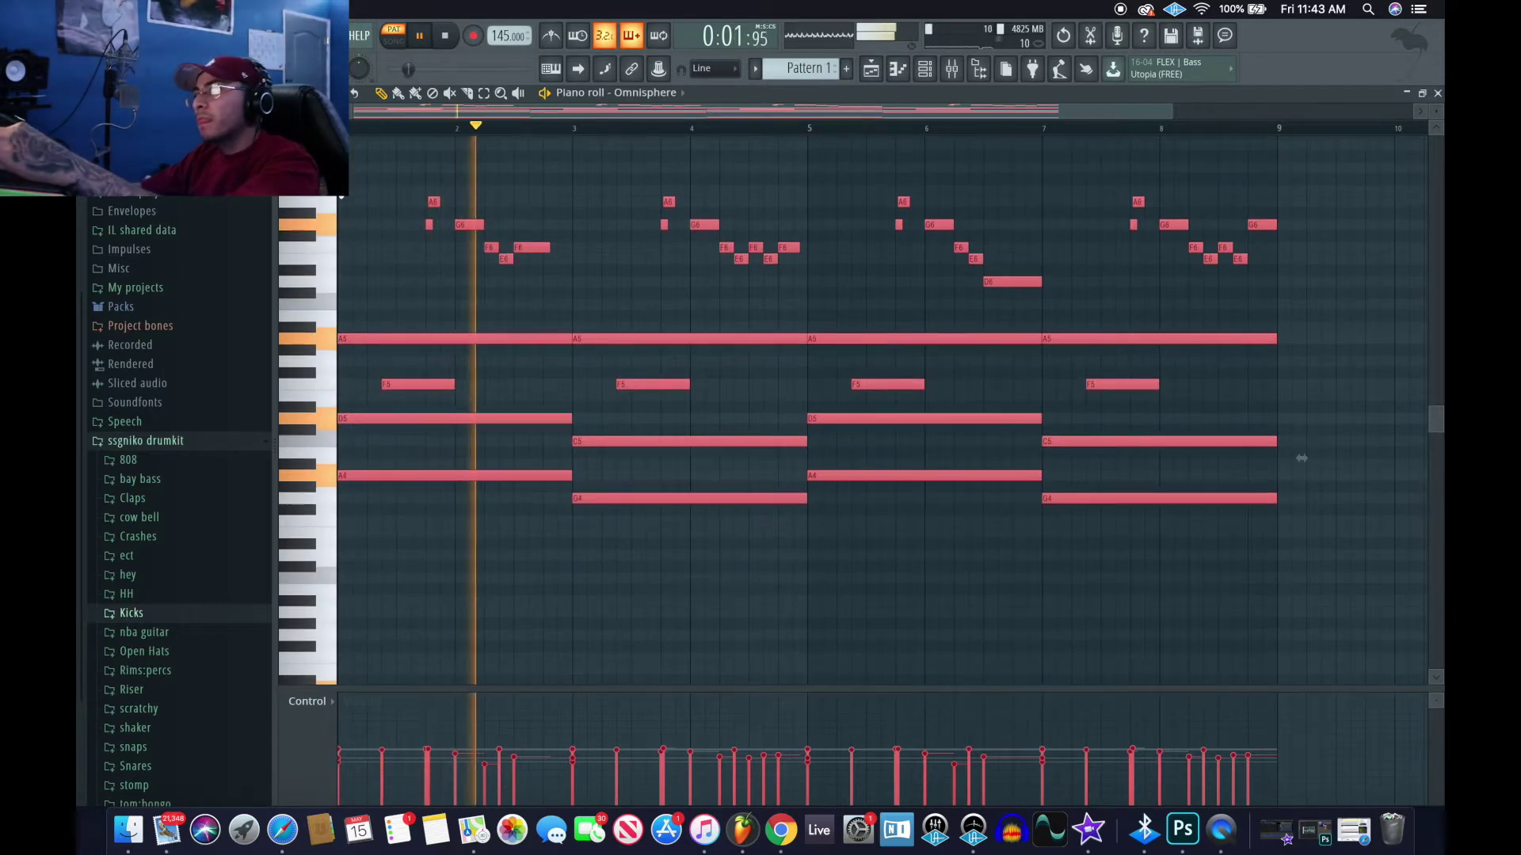
pyautogui.moveTo(342, 198); pyautogui.dragTo(325, 286)
pyautogui.hotkey('shift', 'm')
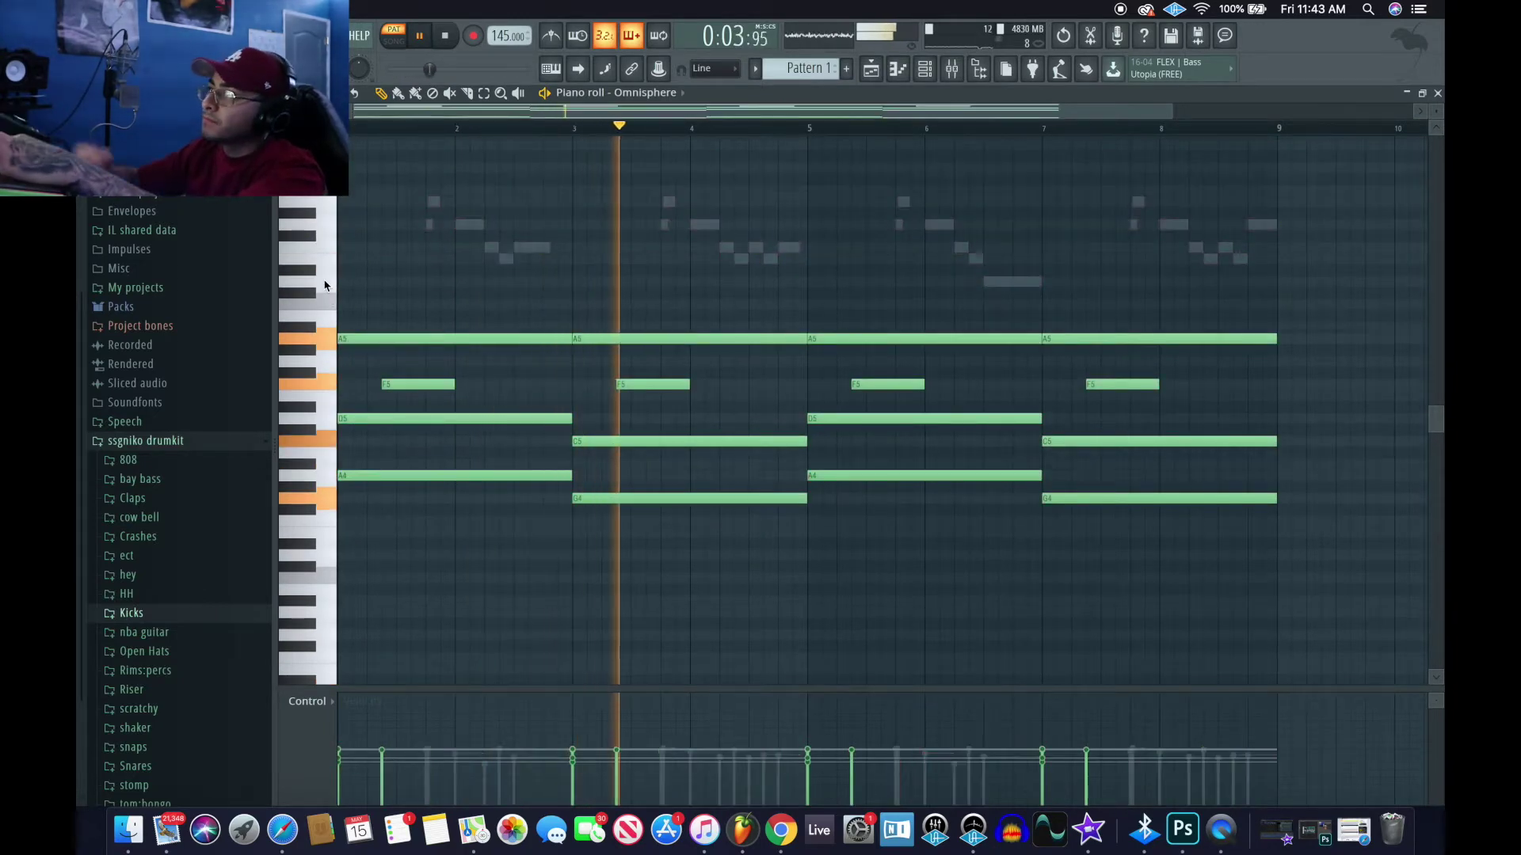
pyautogui.press('space')
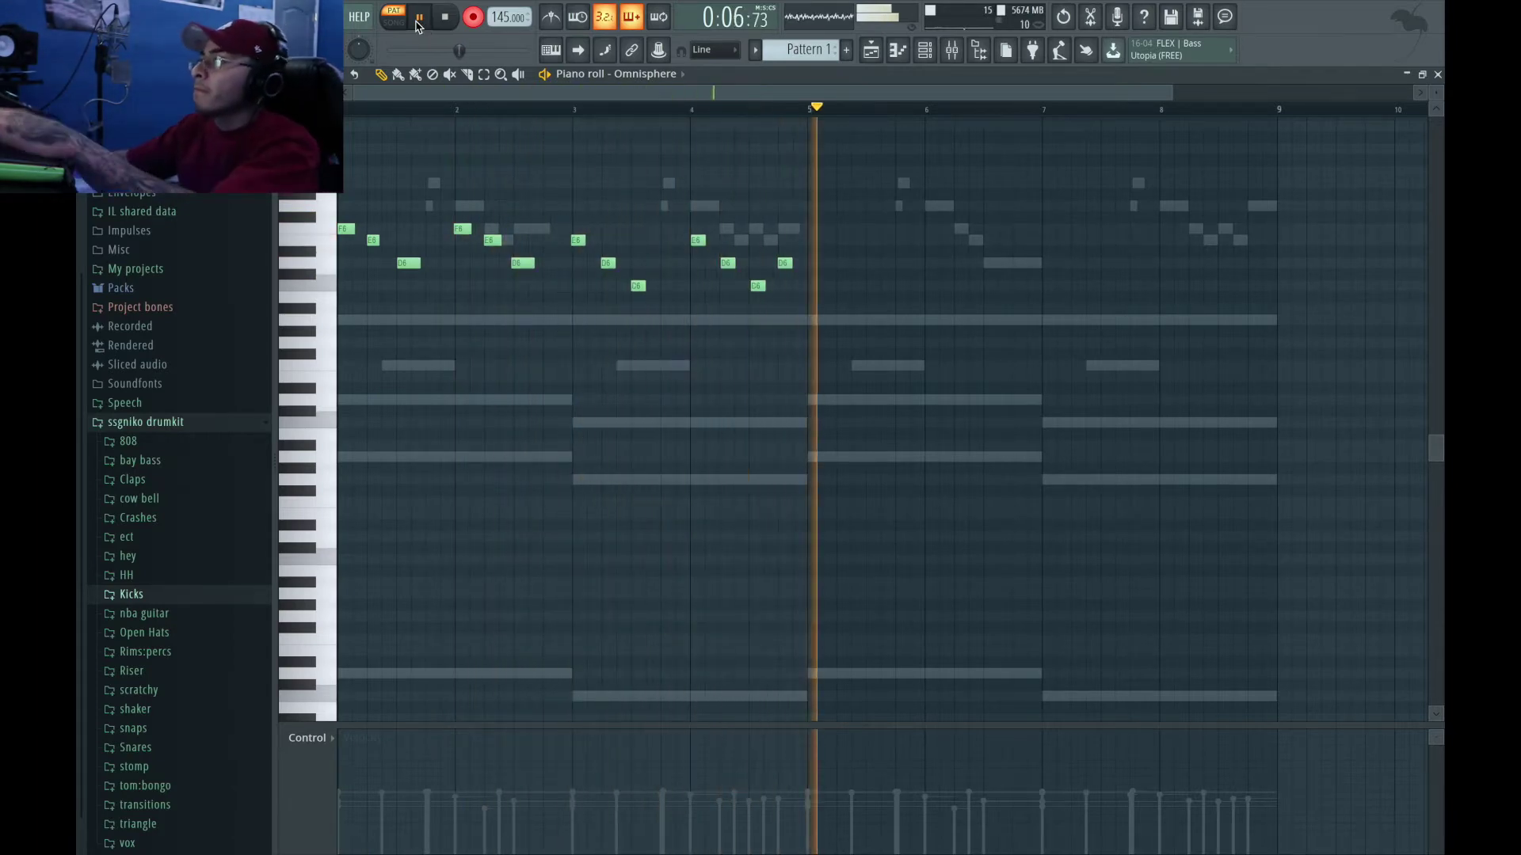
# Step: Stop recording the Omnisphere counter-melody and duplicate its four bars into bars 5–8
pyautogui.press('space')
pyautogui.hotkey('ctrl', 'a')
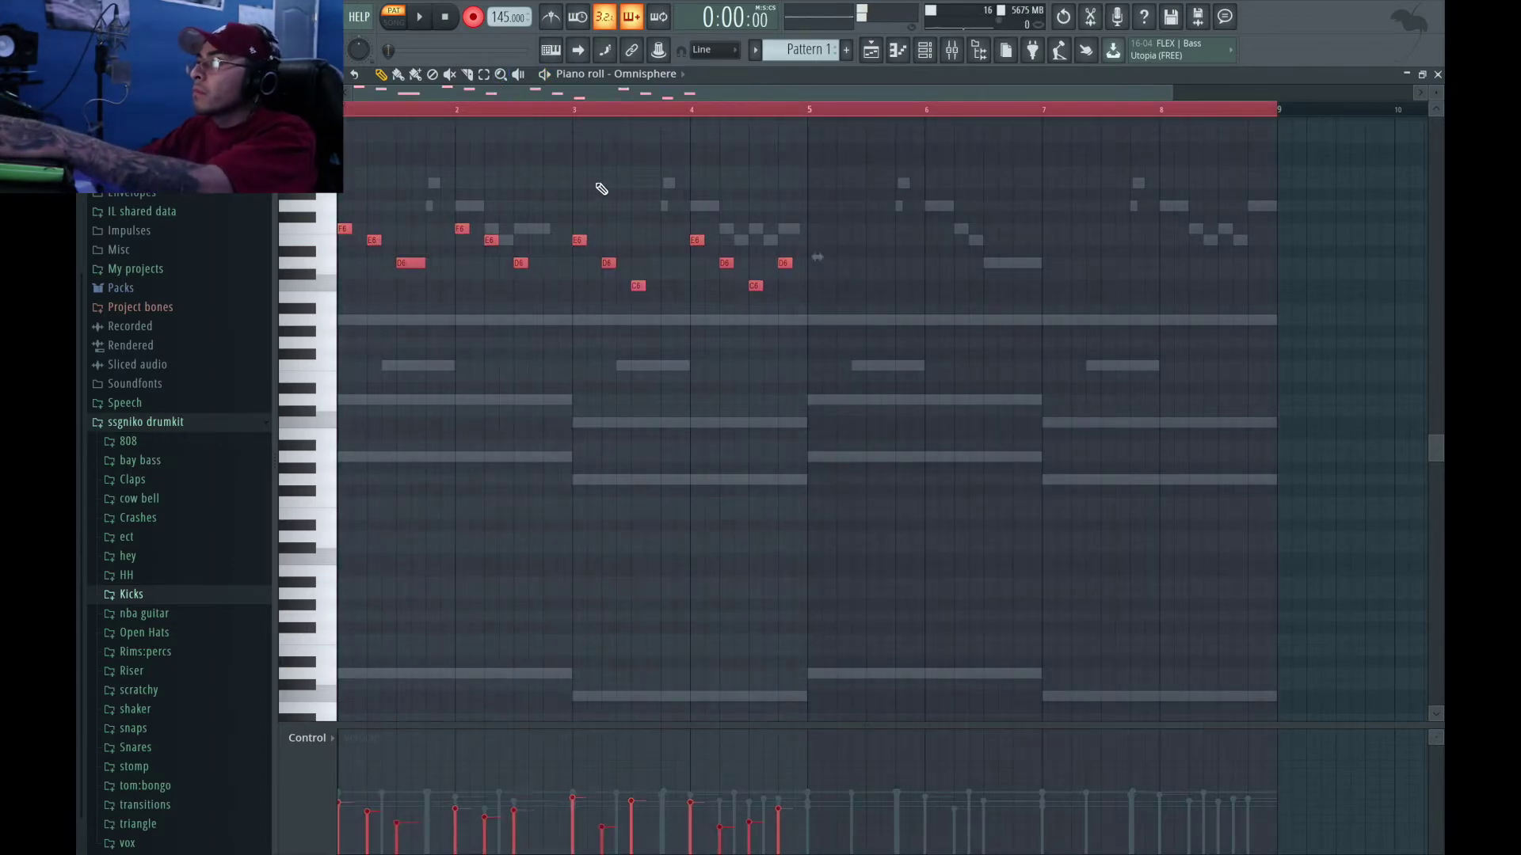
pyautogui.moveTo(814, 111); pyautogui.dragTo(808, 111)
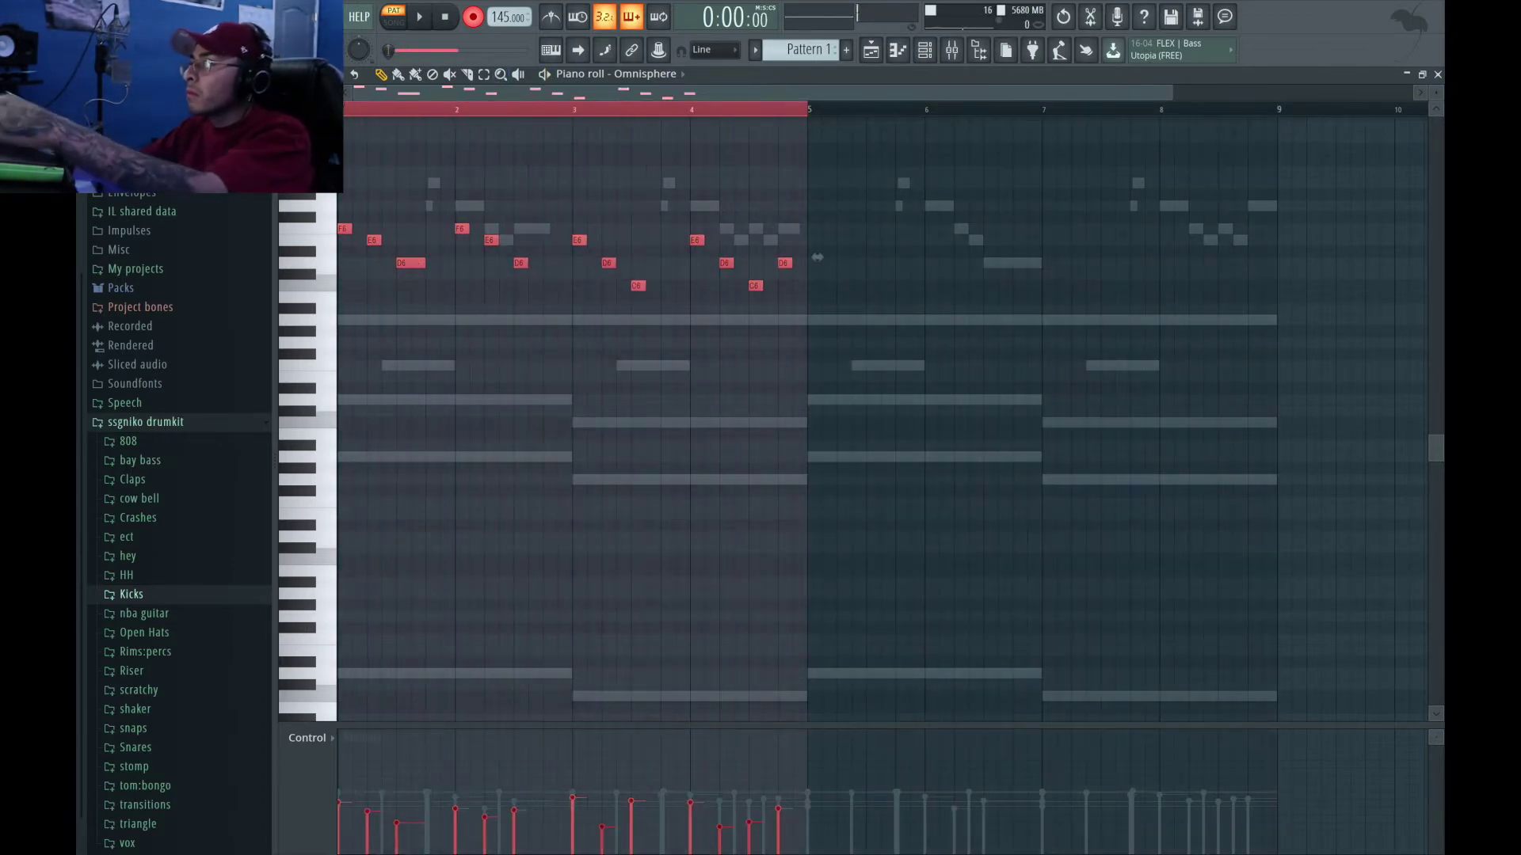
pyautogui.hotkey('ctrl', 'b')
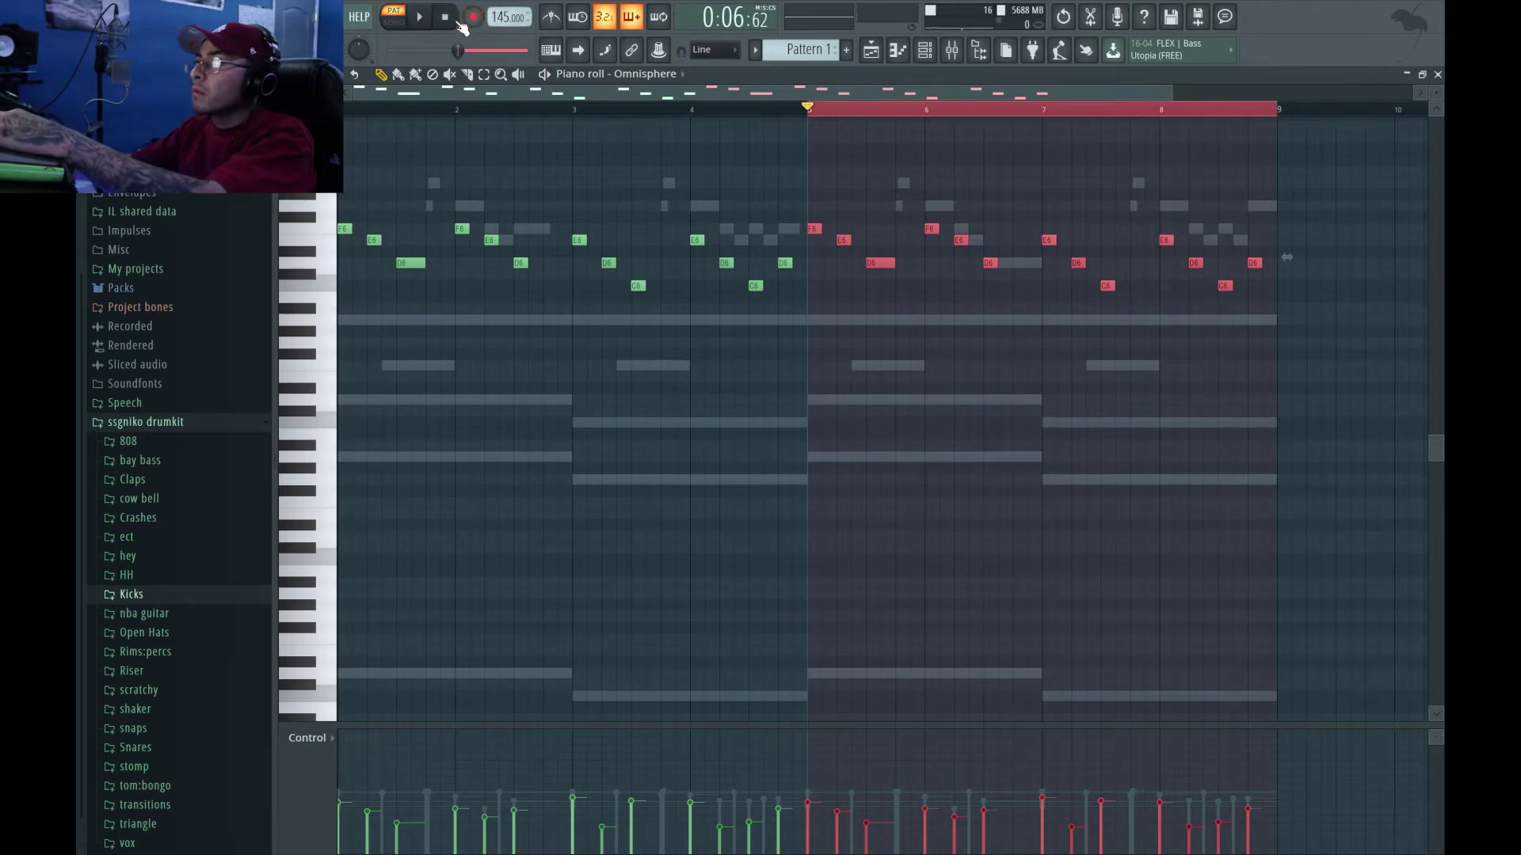
# Step: Play the pattern from the start to review the duplicated Omnisphere counter-melody
pyautogui.press('space')
pyautogui.press('space')
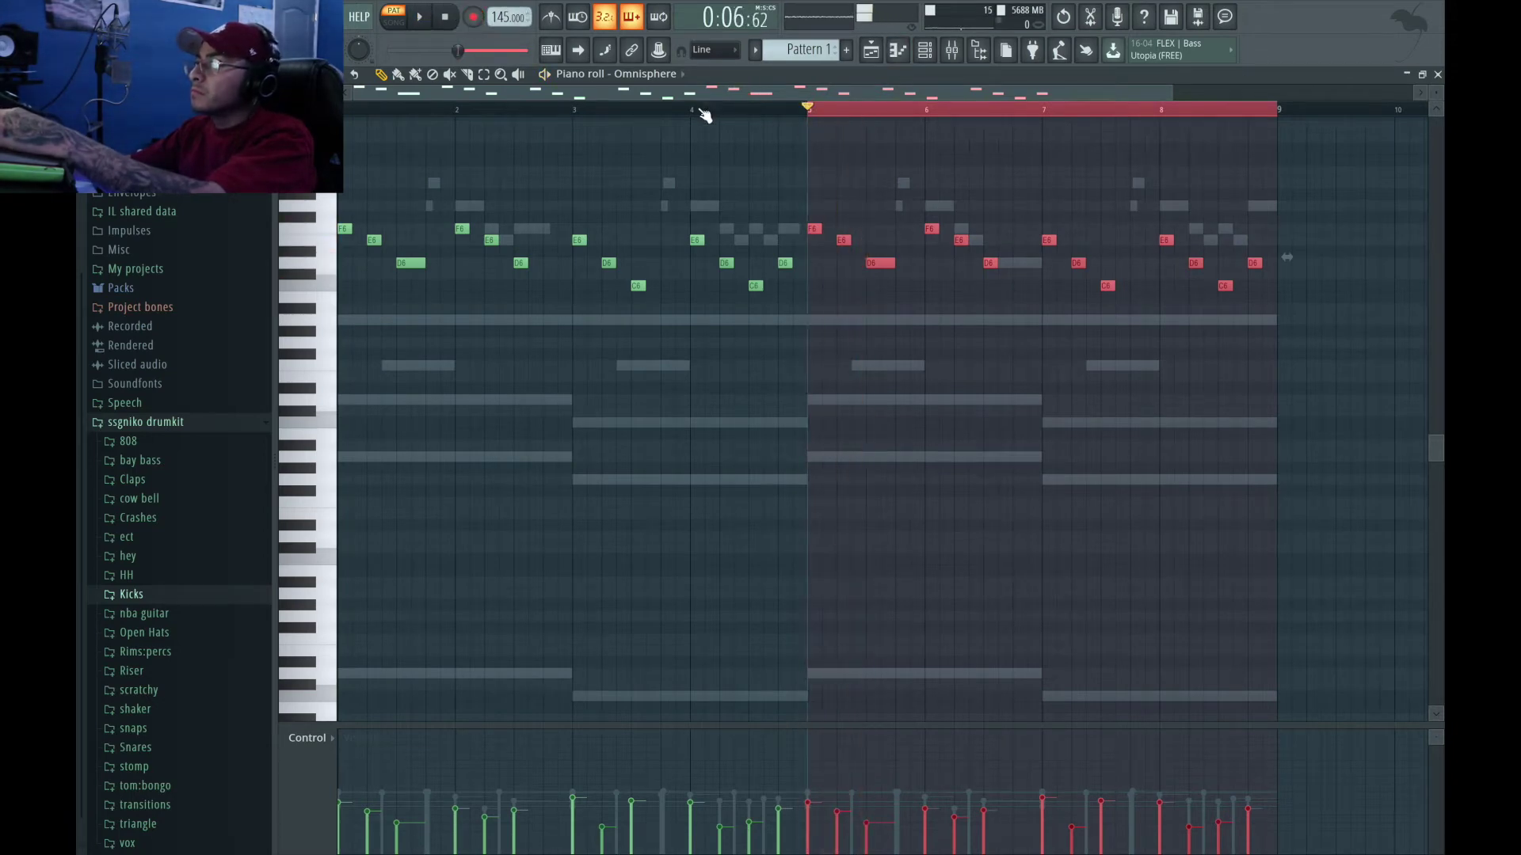
pyautogui.click(705, 109)
pyautogui.press('space')
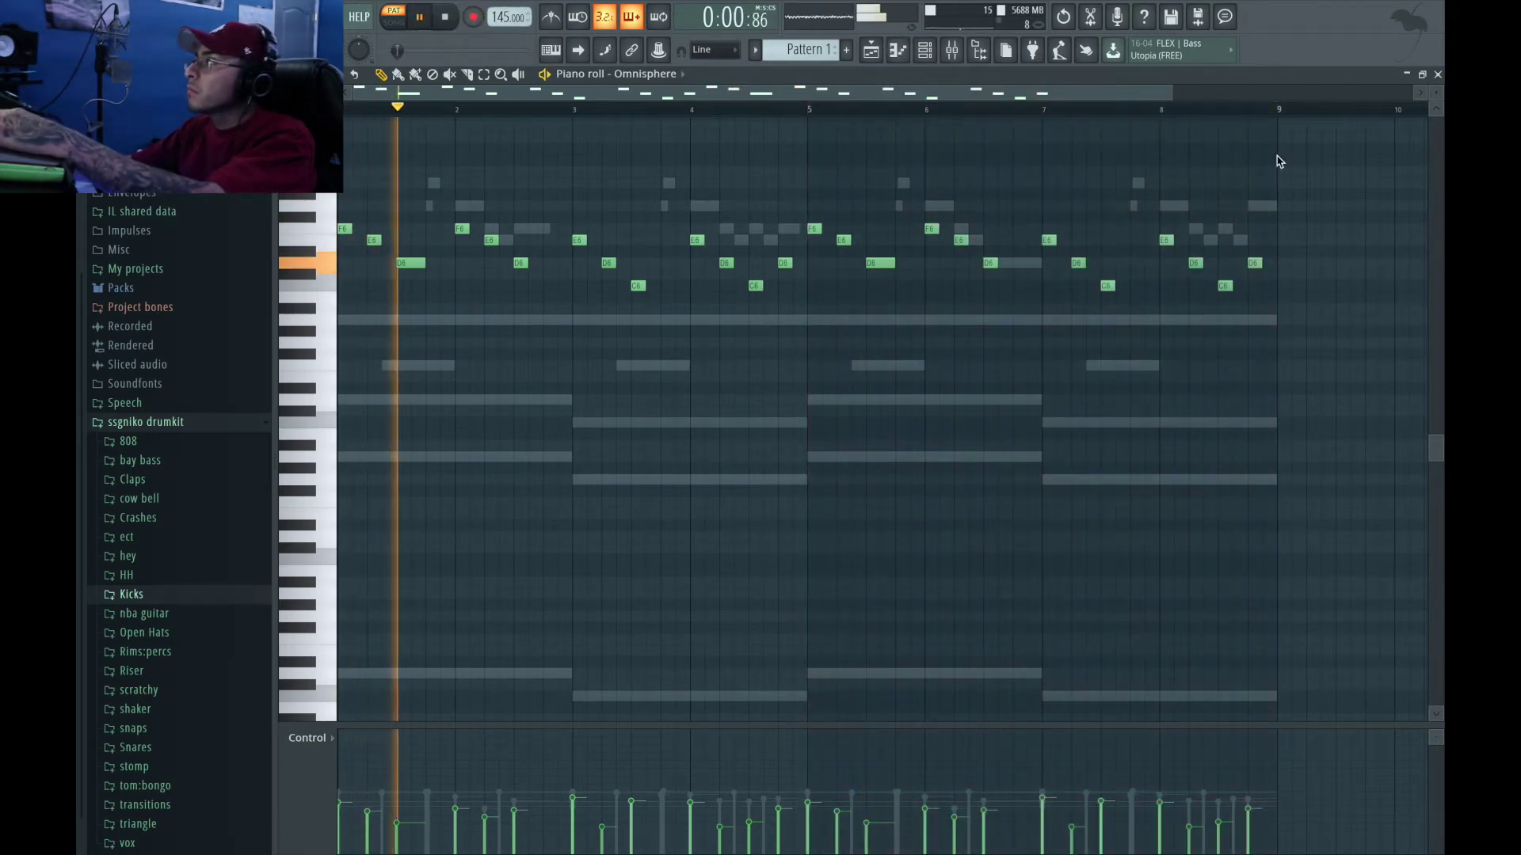
# Step: Move the Omnisphere counter-melody channel up the channel rack to sit directly below Omnisphere #2
pyautogui.click(1437, 75)
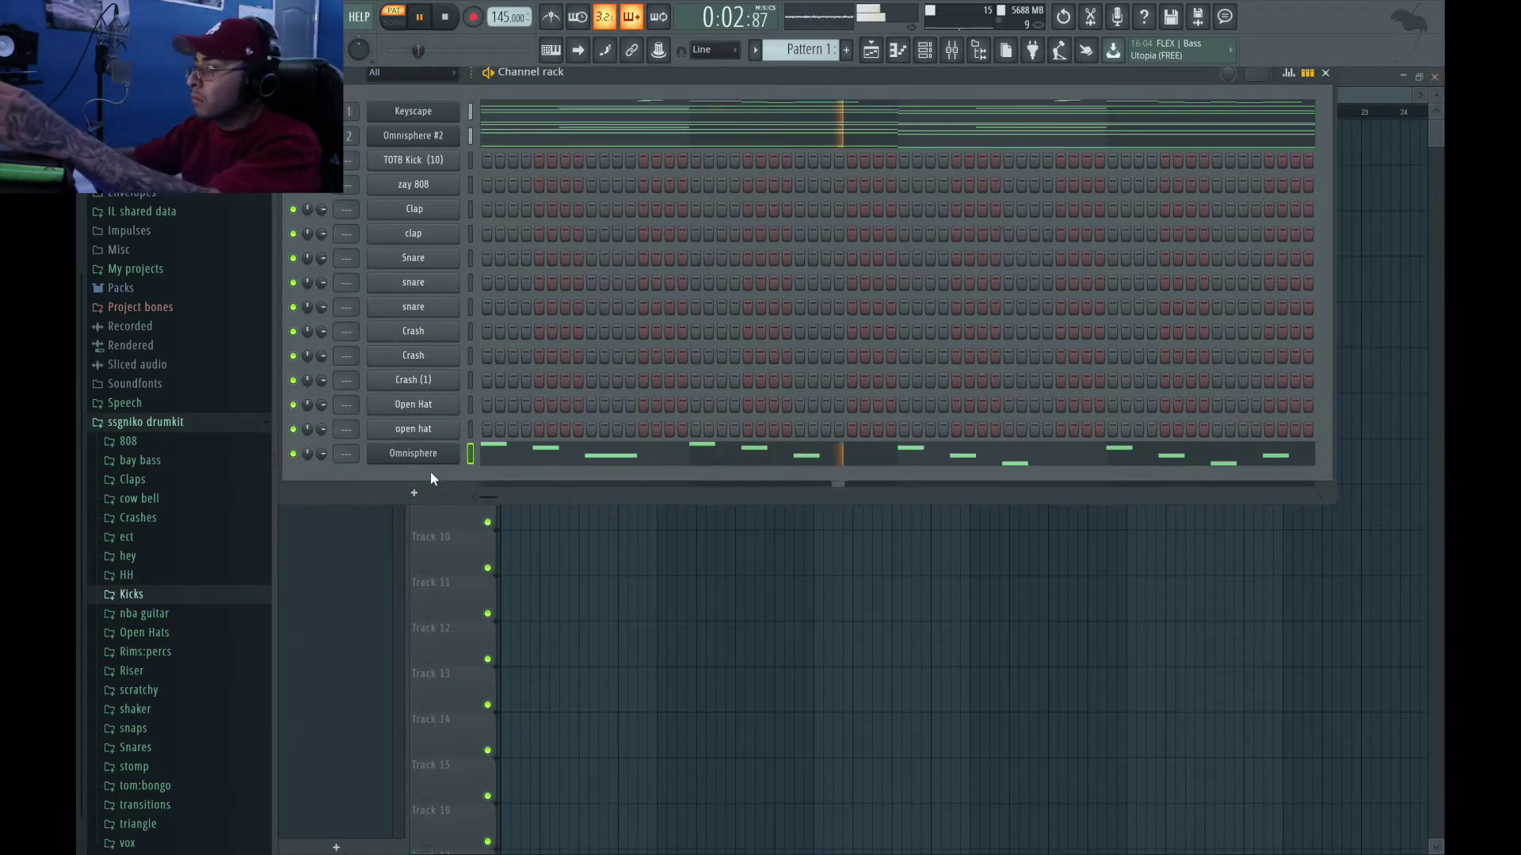
pyautogui.hotkey('alt', 'Up')
pyautogui.hotkey('alt', 'Up')
pyautogui.hotkey('alt', 'Up')
pyautogui.hotkey('alt', 'Up')
pyautogui.hotkey('alt', 'Up')
pyautogui.hotkey('alt', 'Up')
pyautogui.hotkey('alt', 'Up')
pyautogui.hotkey('alt', 'Up')
pyautogui.hotkey('alt', 'Up')
pyautogui.hotkey('alt', 'Up')
pyautogui.hotkey('alt', 'Up')
pyautogui.hotkey('alt', 'Up')
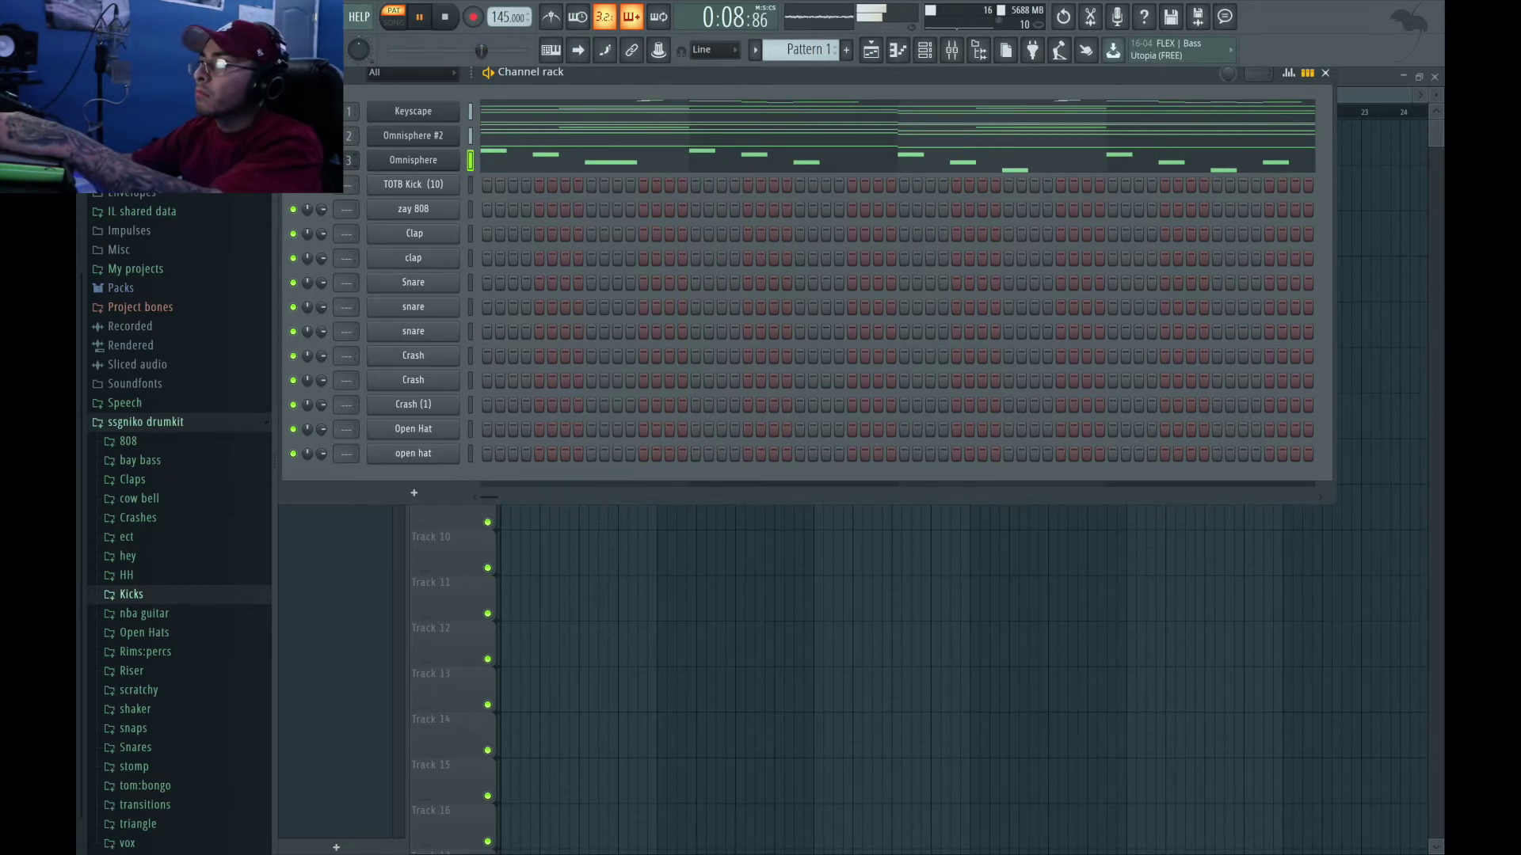
# Step: Open the counter-melody channel's Omnisphere patch browser and filter the patches by the Bells and Vibes category
pyautogui.click(413, 161)
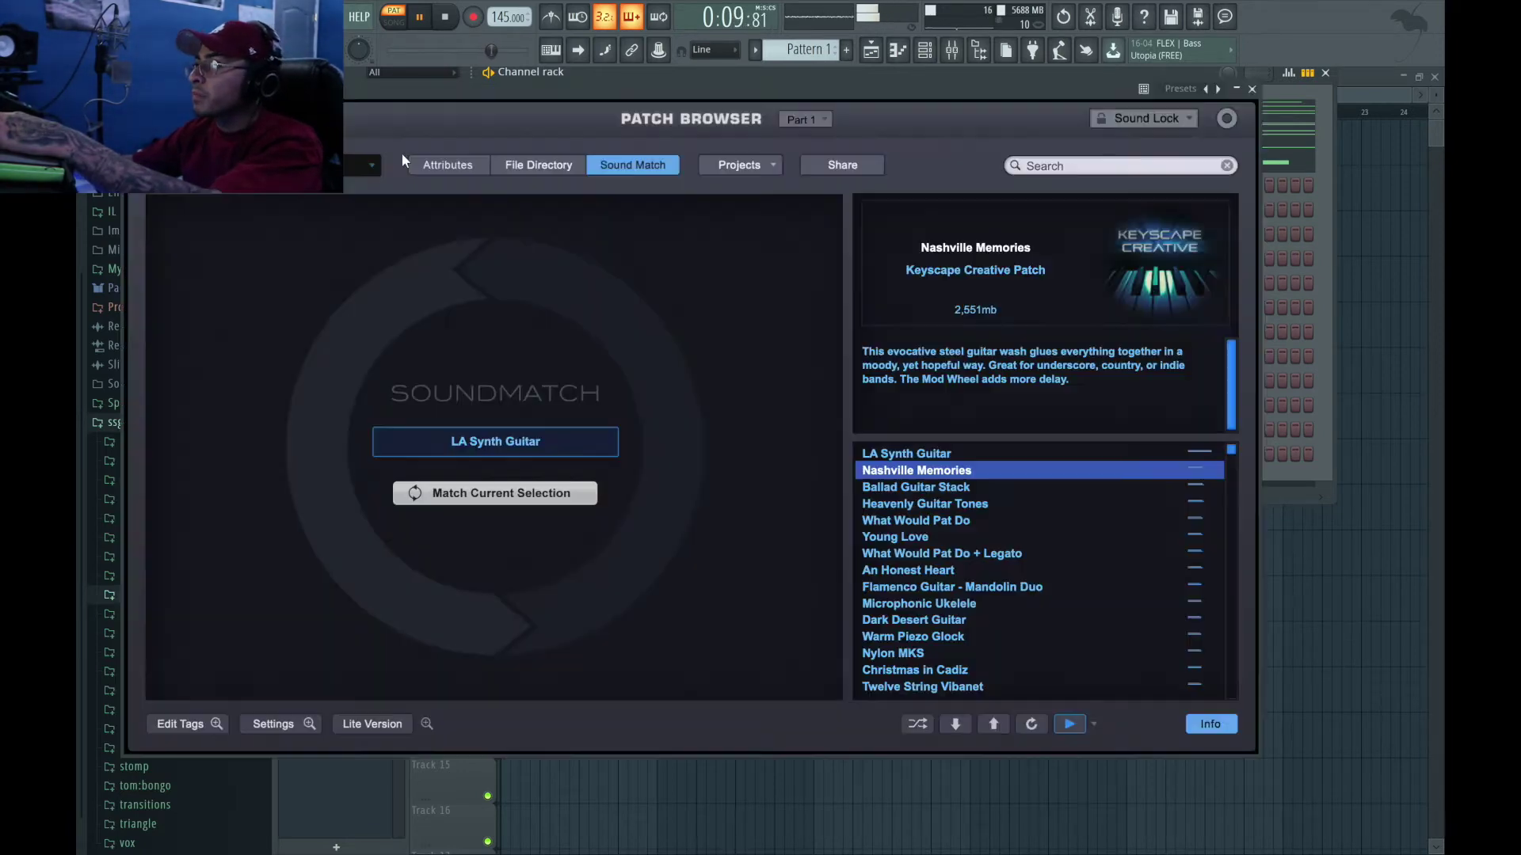
pyautogui.click(448, 165)
pyautogui.click(208, 238)
pyautogui.click(218, 267)
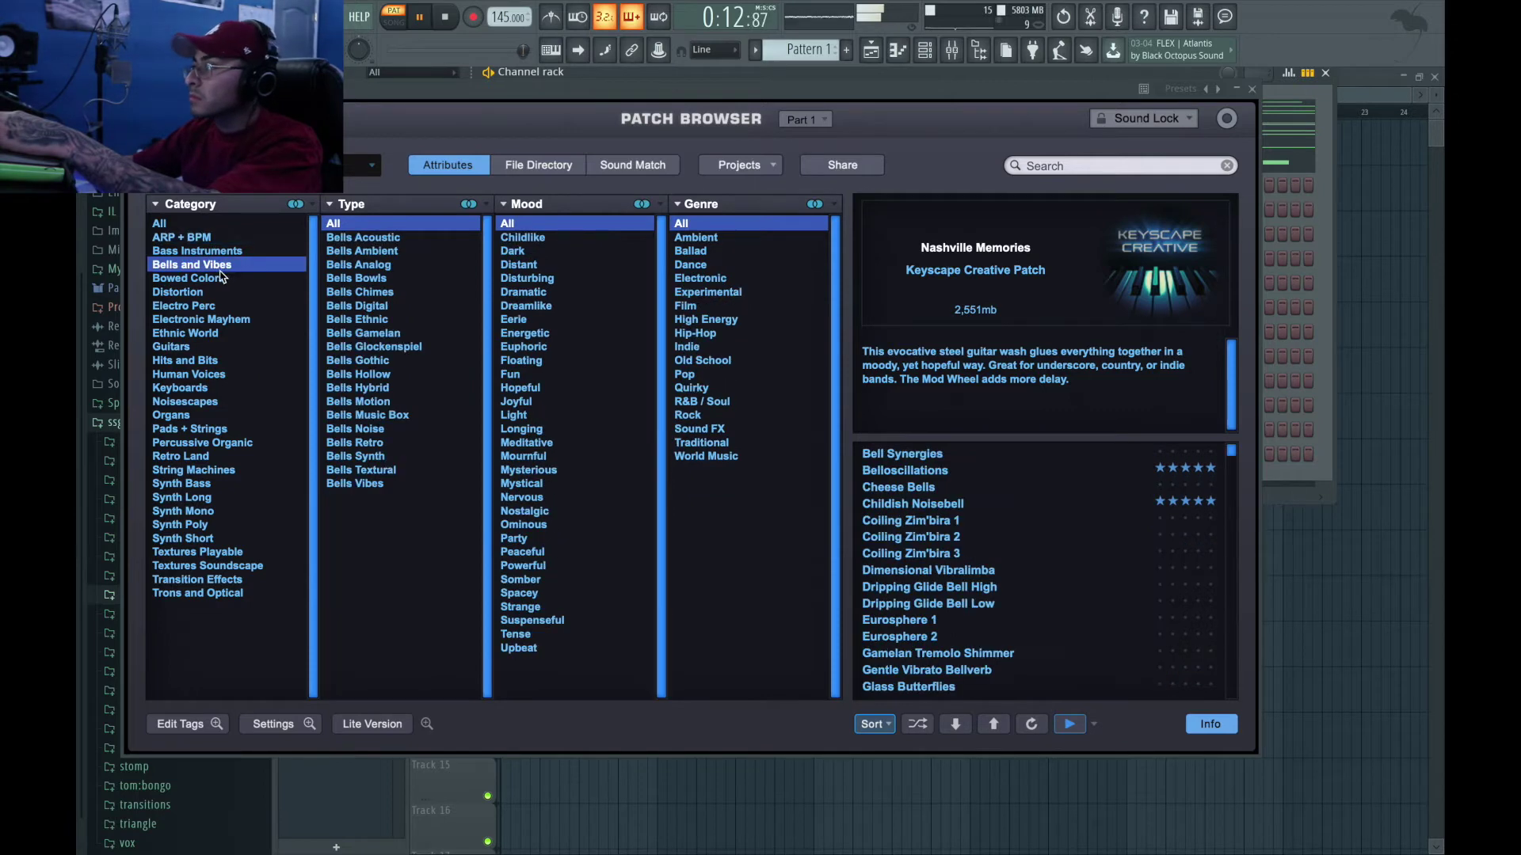
# Step: Audition the Belloscillations, Childish Noisebell and In Memorium 1 patches against the playing pattern
pyautogui.click(1019, 474)
pyautogui.click(1052, 505)
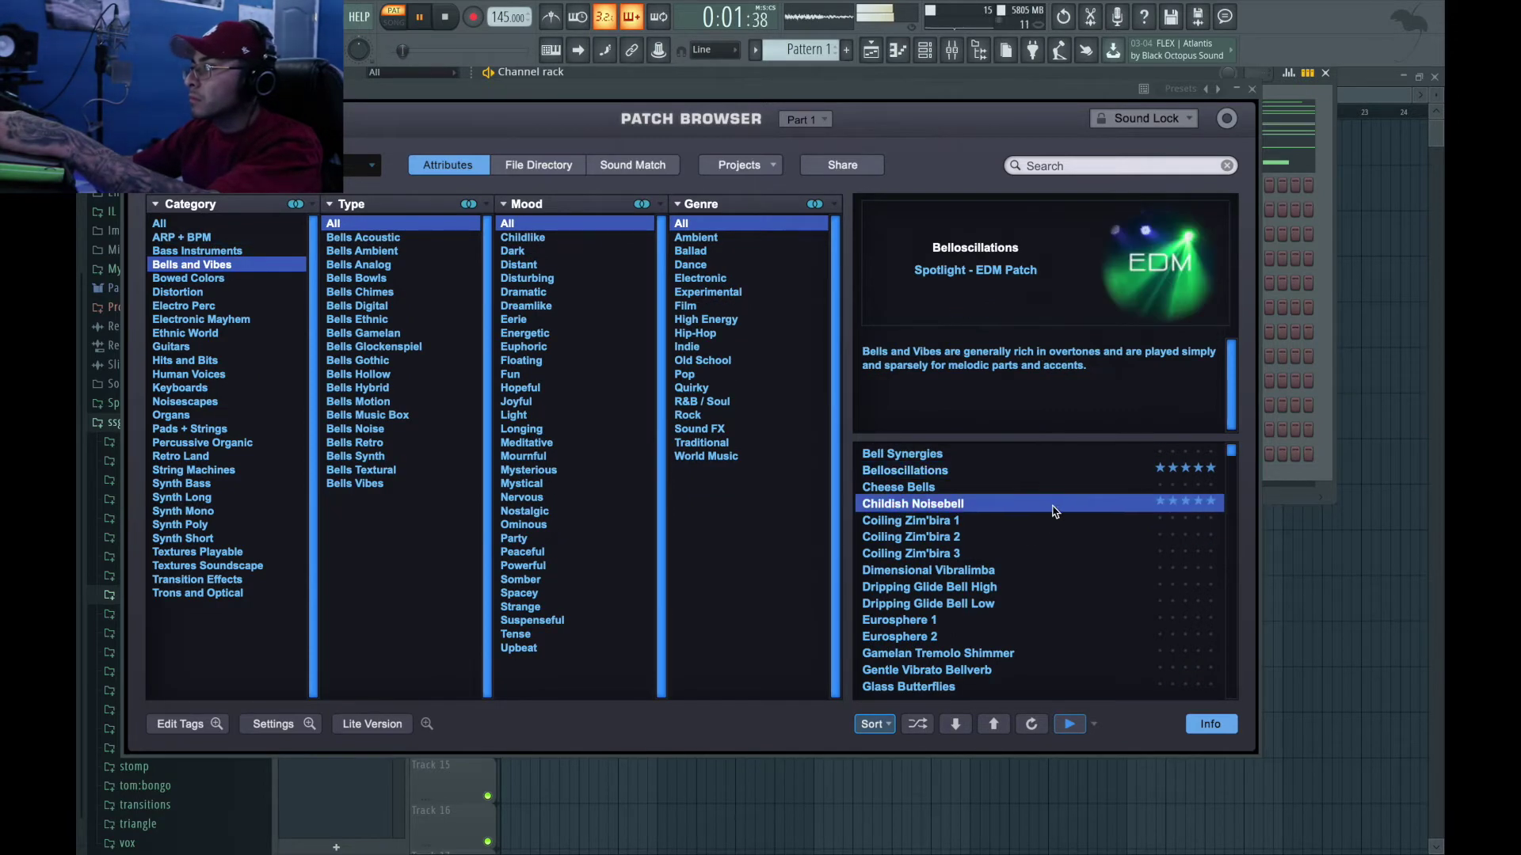
pyautogui.scroll(-2, 1055, 527)
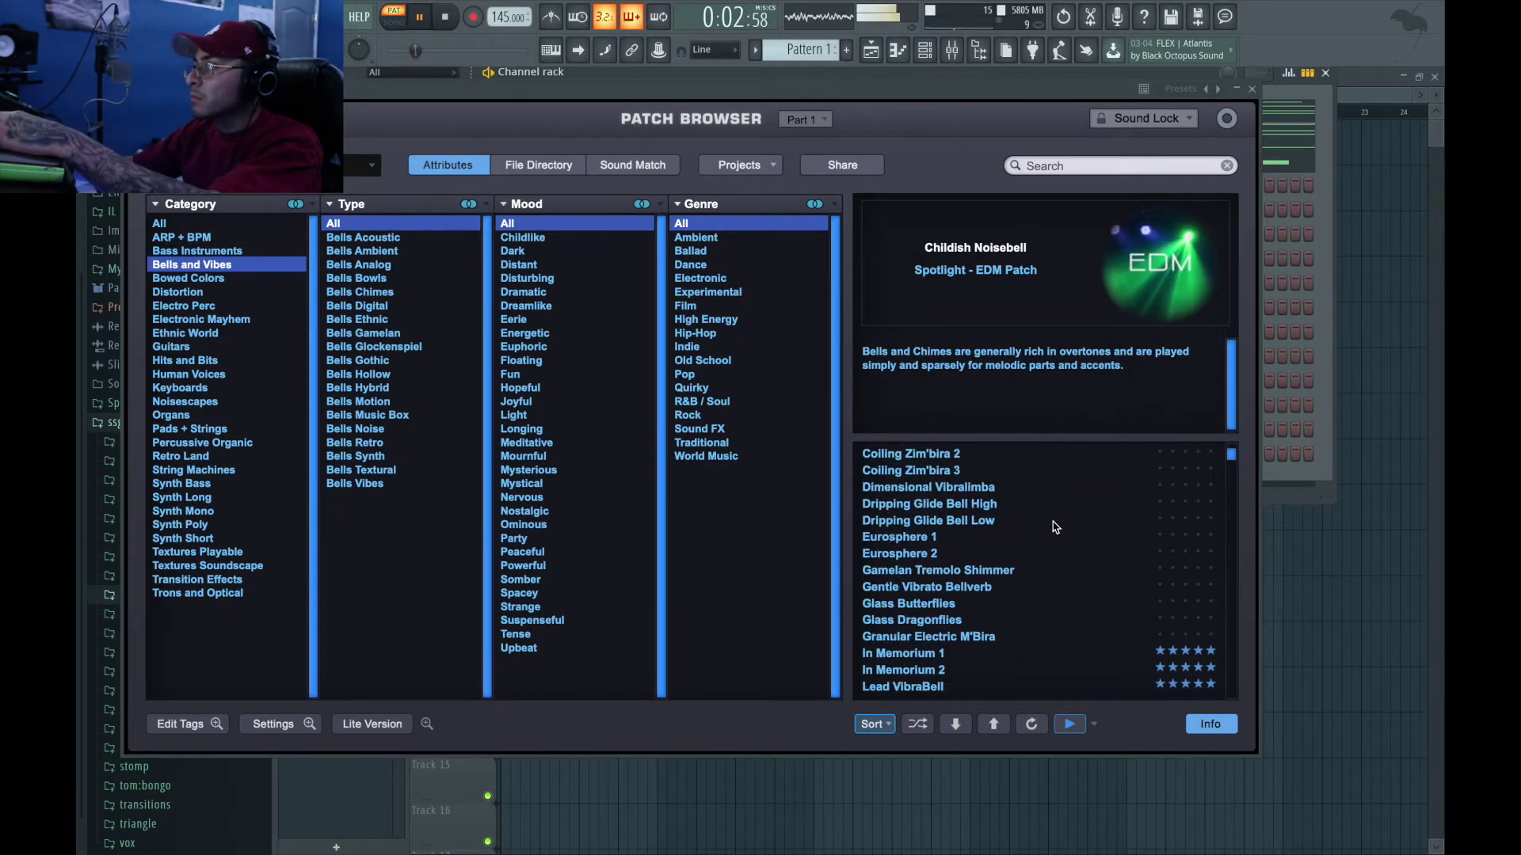
pyautogui.click(1116, 655)
pyautogui.scroll(2, 1093, 594)
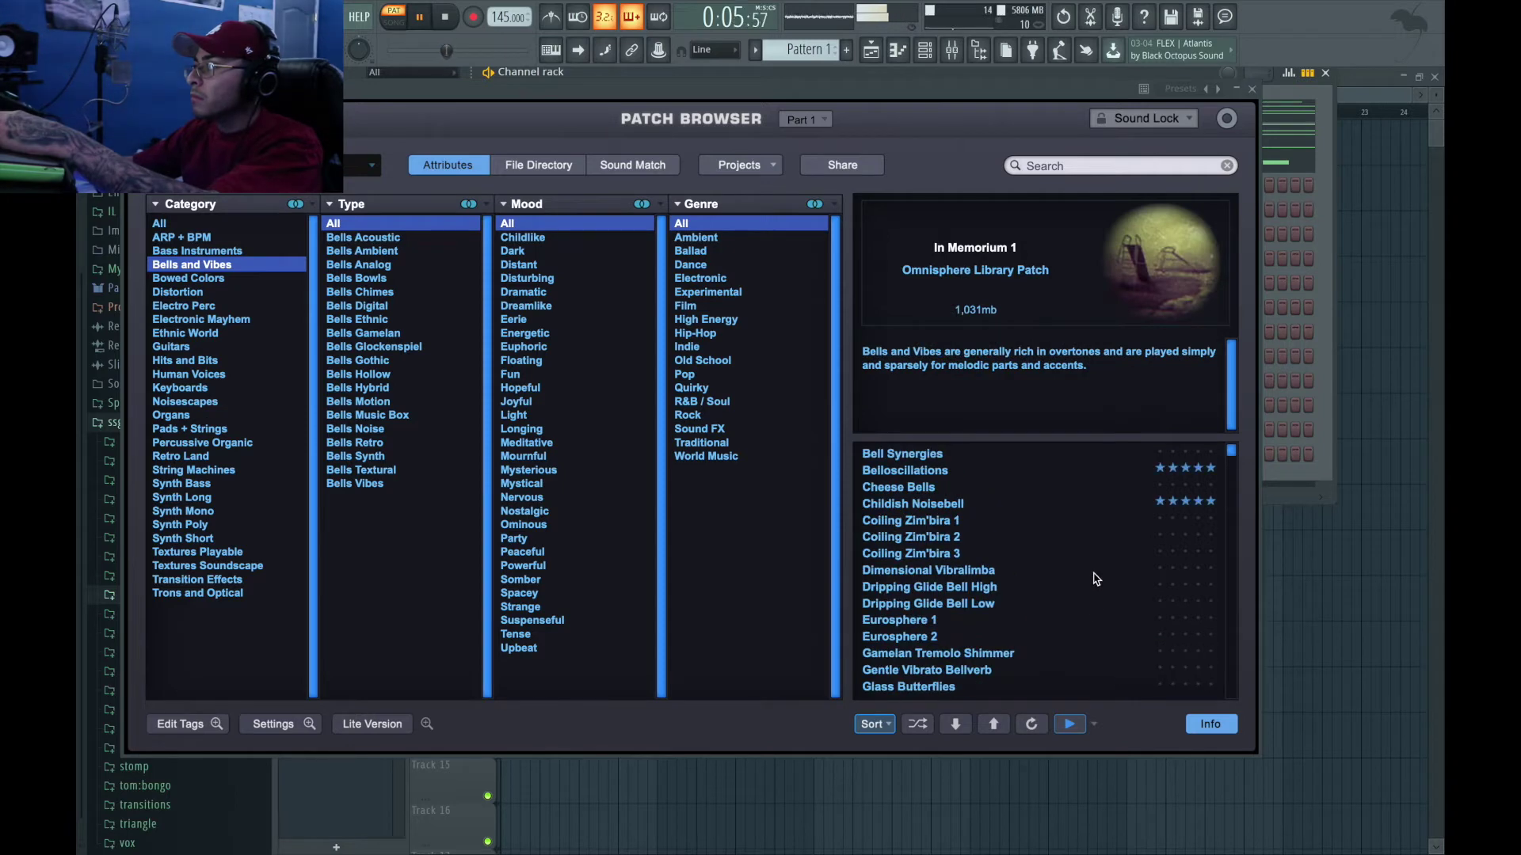
pyautogui.scroll(-1, 1090, 547)
# Step: Load the Childish Noisebell patch for the counter-melody and switch off its layer B
pyautogui.click(1086, 458)
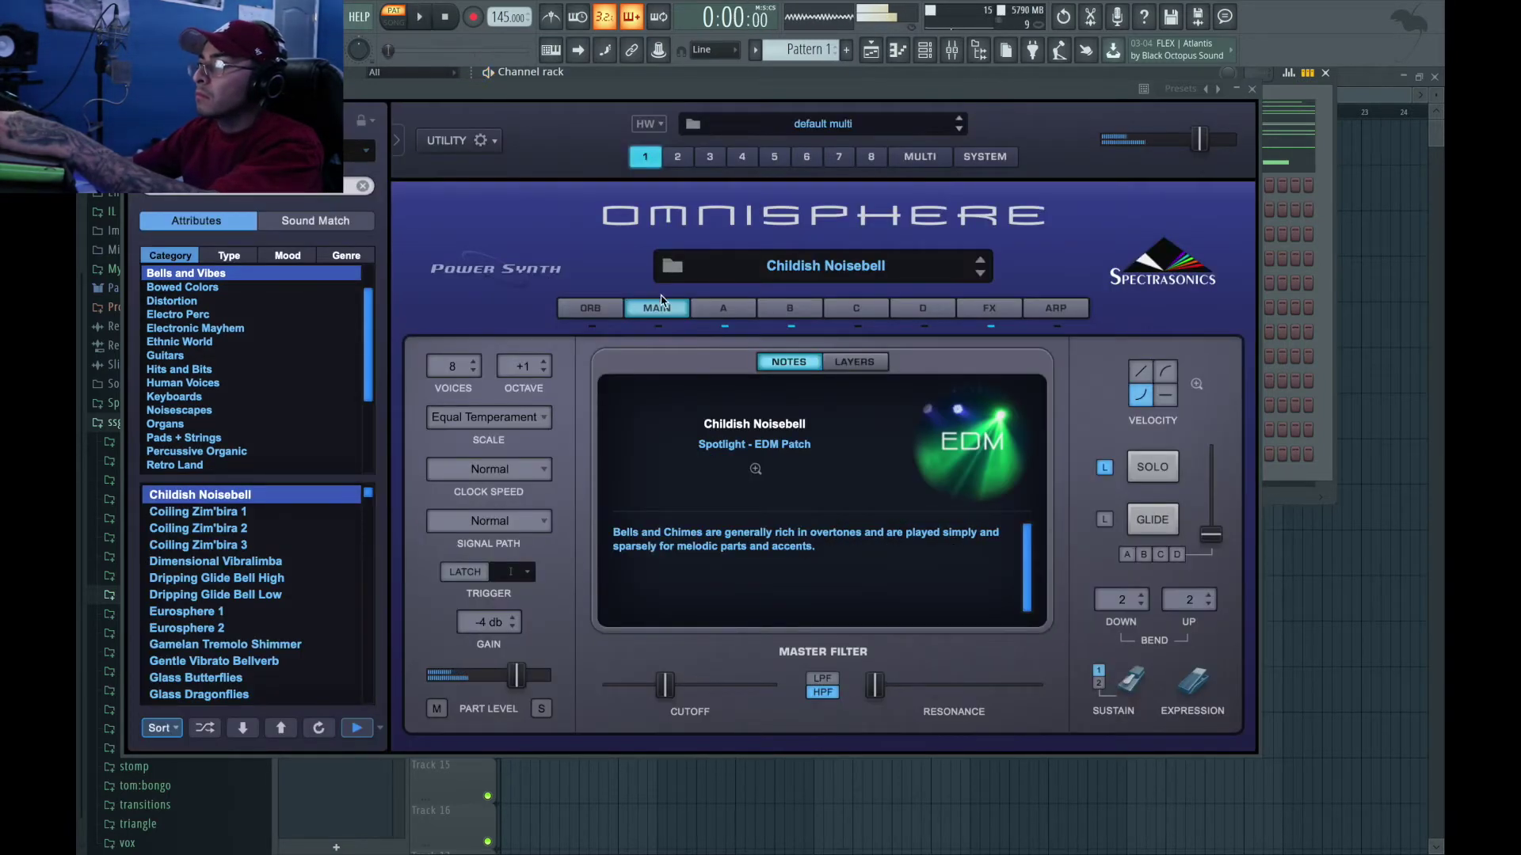
pyautogui.click(701, 312)
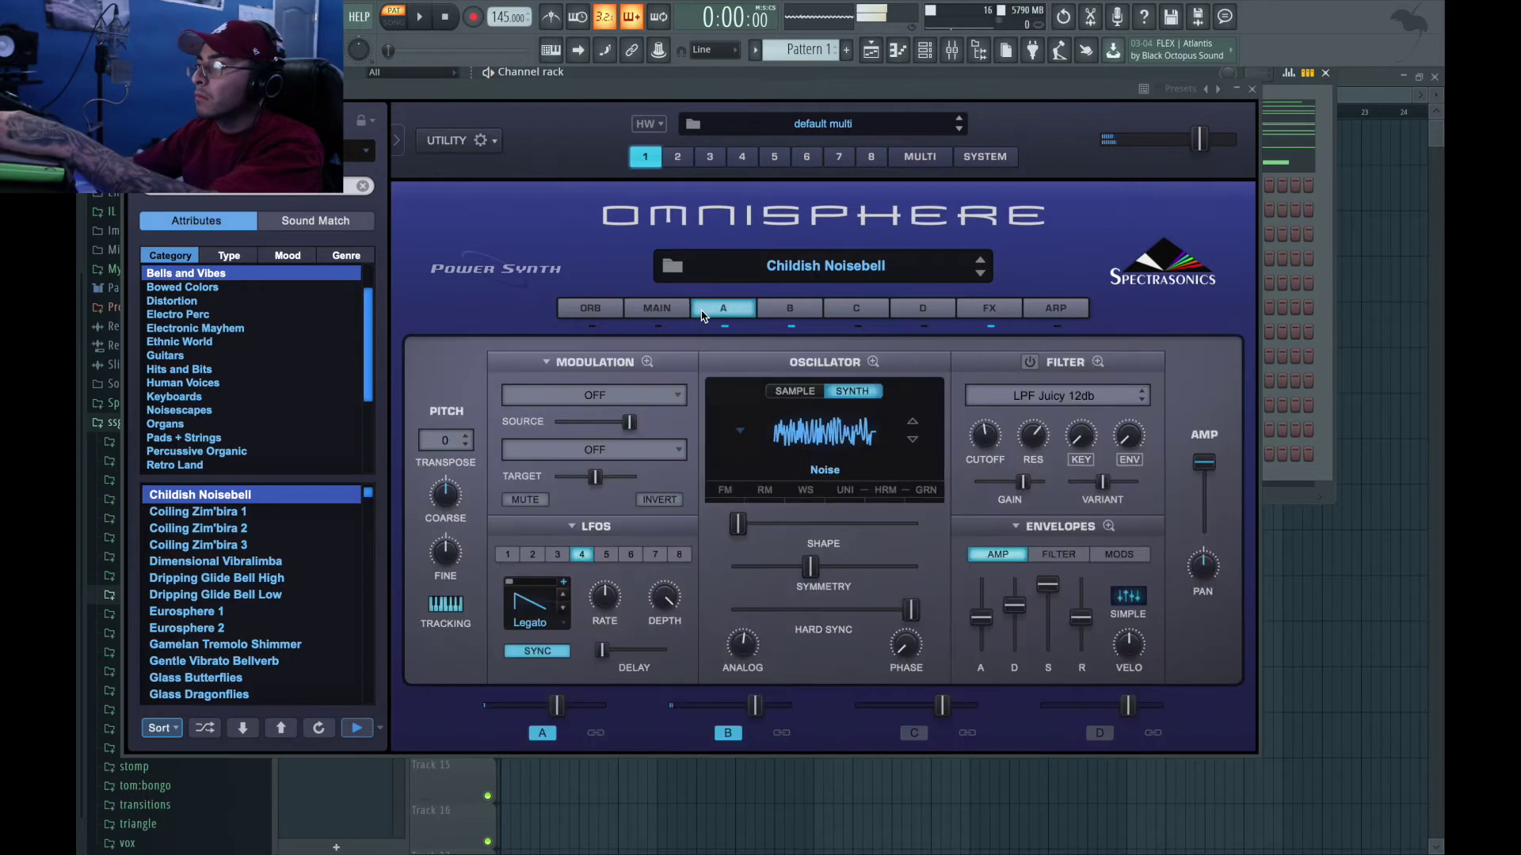
pyautogui.click(728, 734)
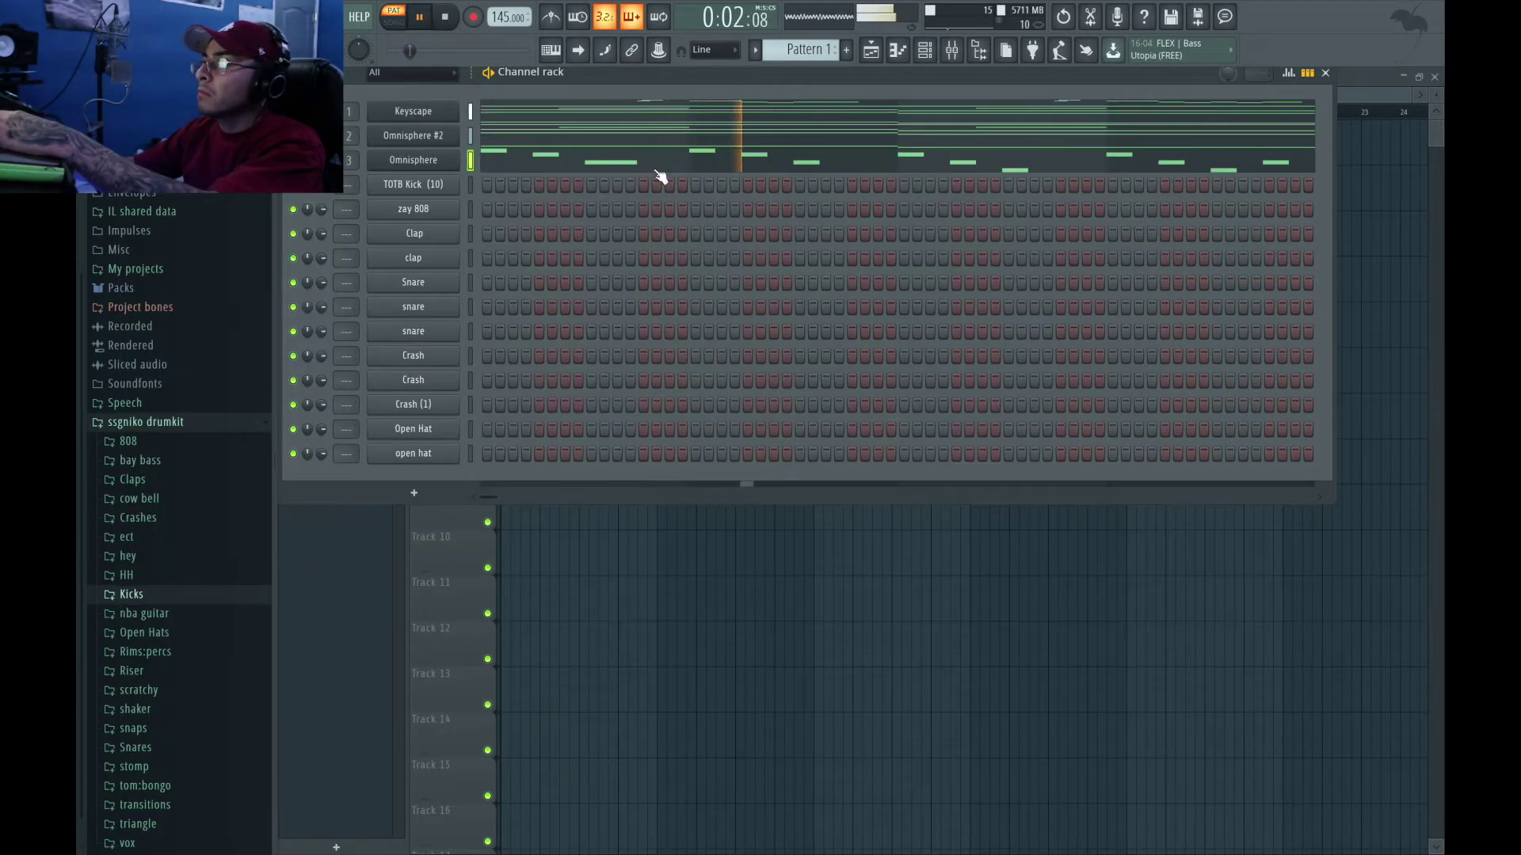
# Step: Try the Omnisphere counter-melody one octave lower during playback, restore its pitch and return to the channel rack
pyautogui.click(658, 166)
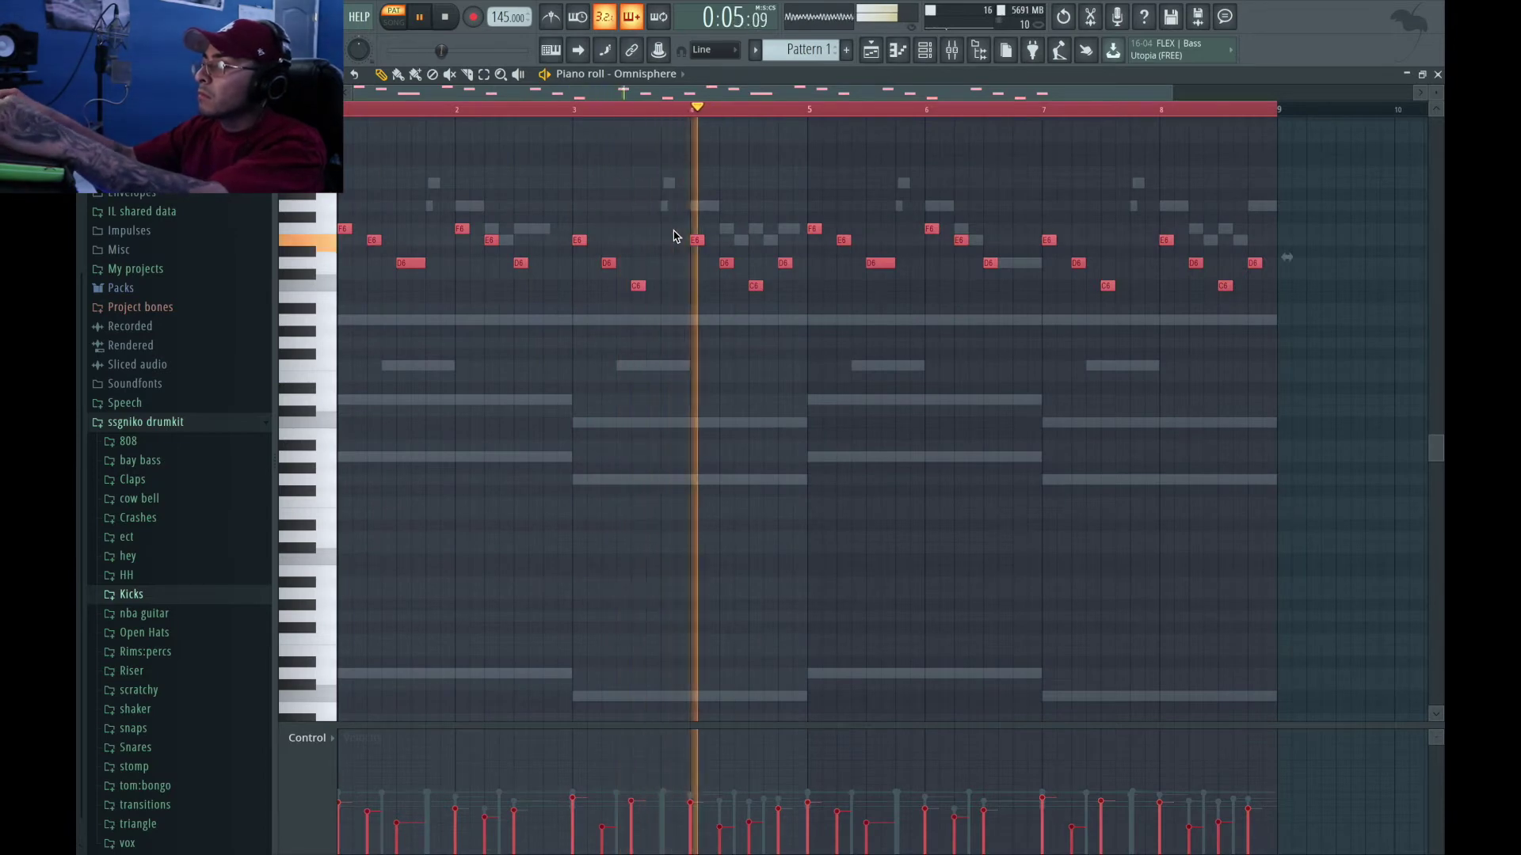
pyautogui.press('space')
pyautogui.hotkey('ctrl', 'Down')
pyautogui.press('space')
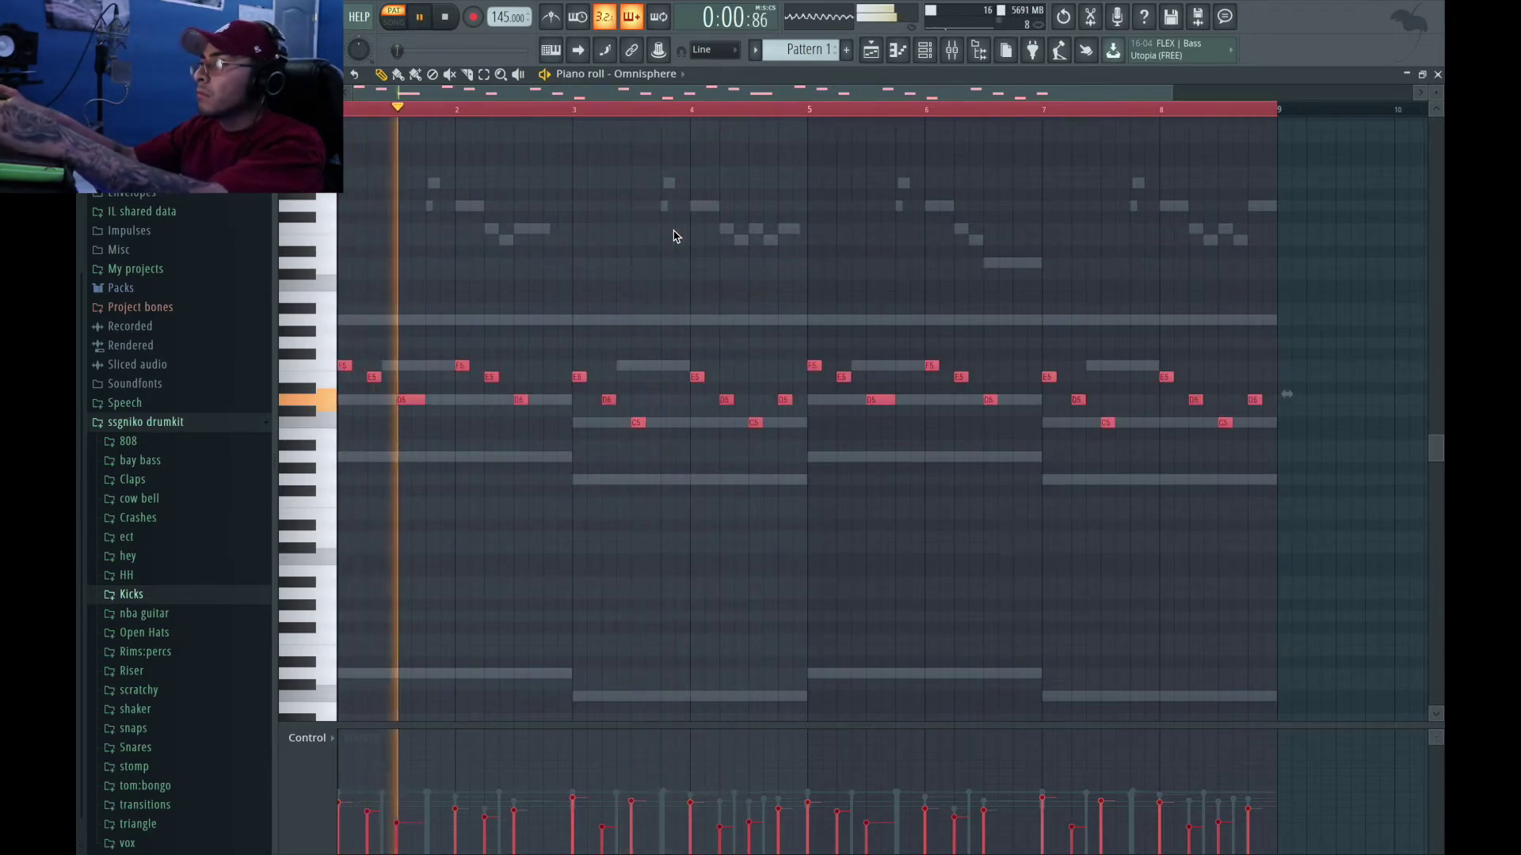
pyautogui.hotkey('ctrl', 'Up')
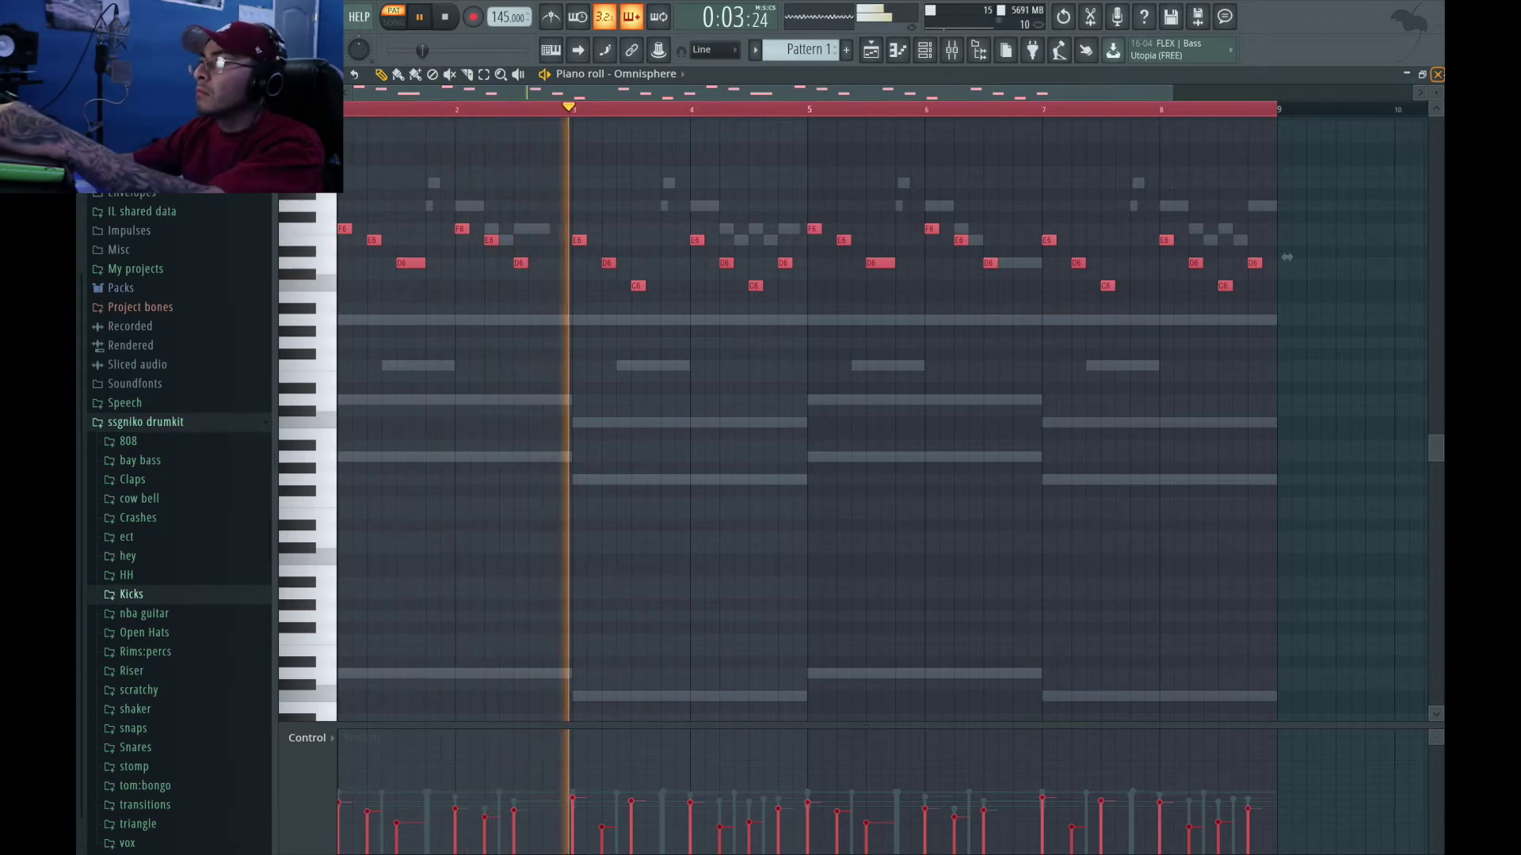
pyautogui.press('F7')
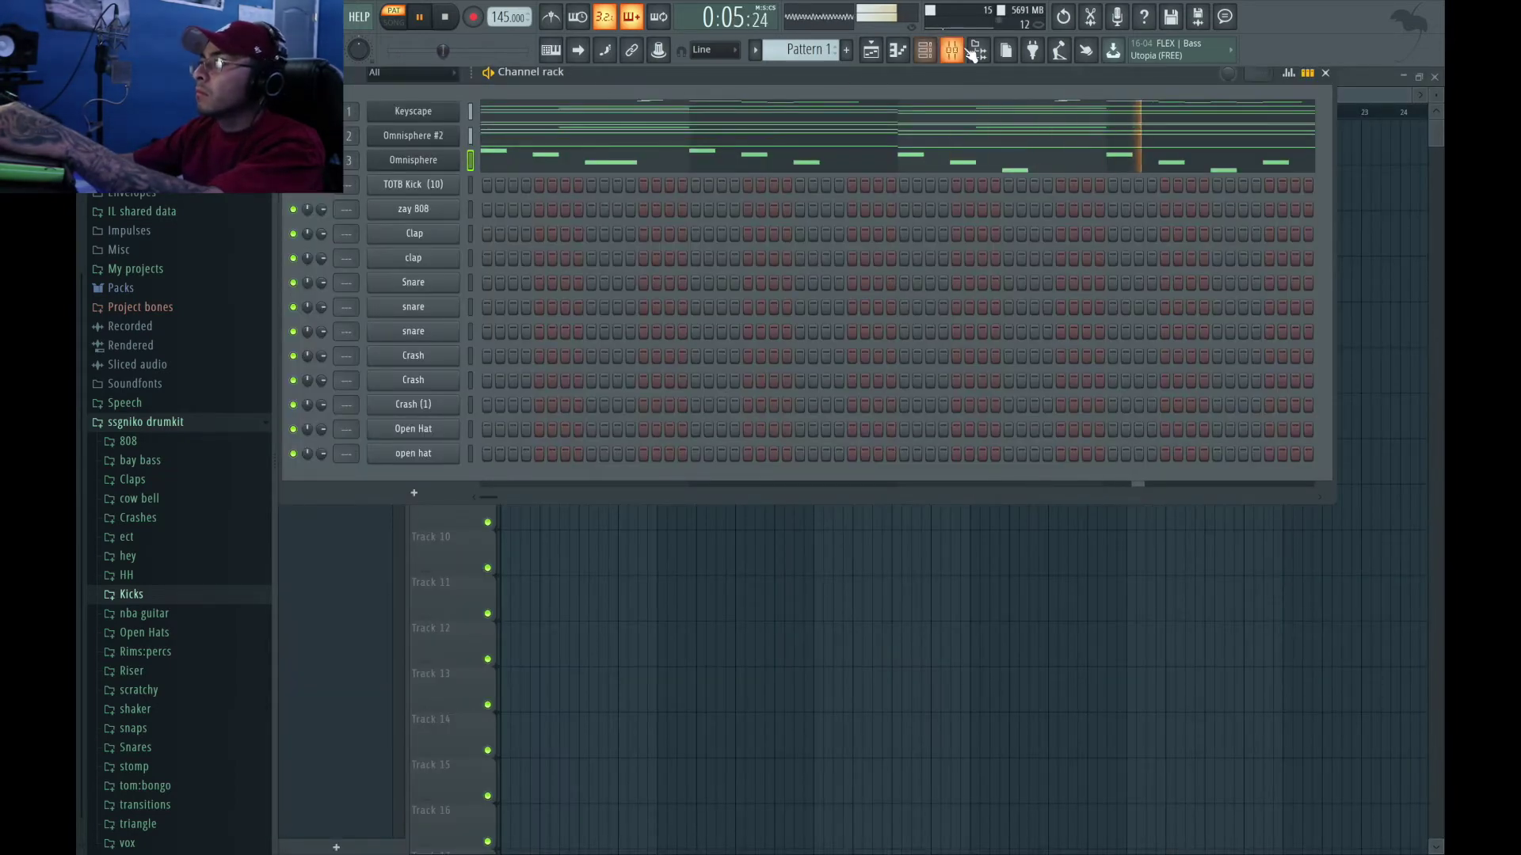
pyautogui.click(954, 52)
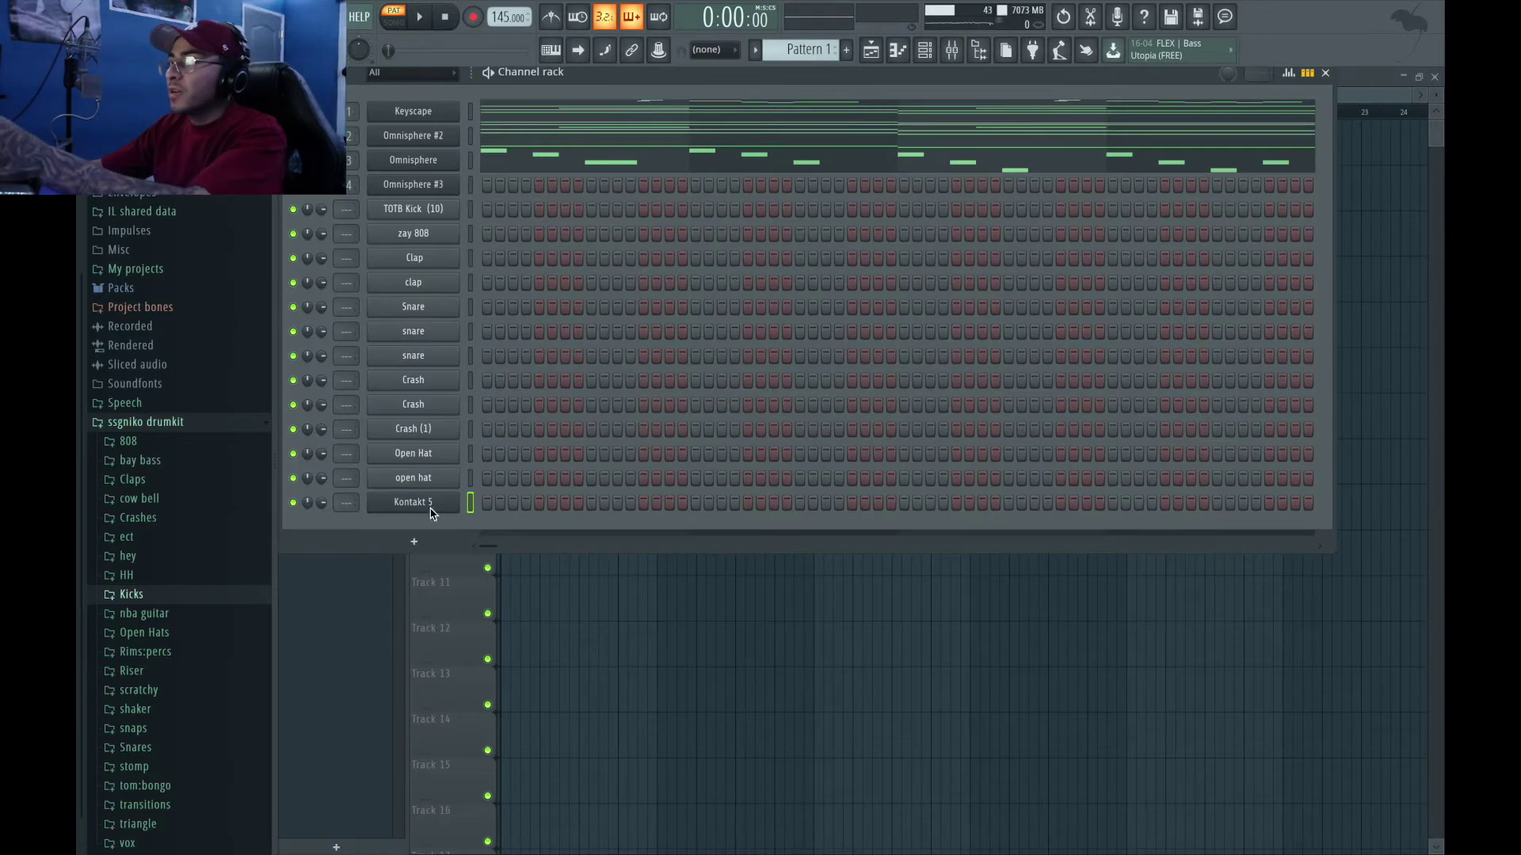
# Step: Delete the unused Kontakt 5 and Omnisphere #3 channels from the channel rack
pyautogui.rightClick(426, 504)
pyautogui.click(534, 664)
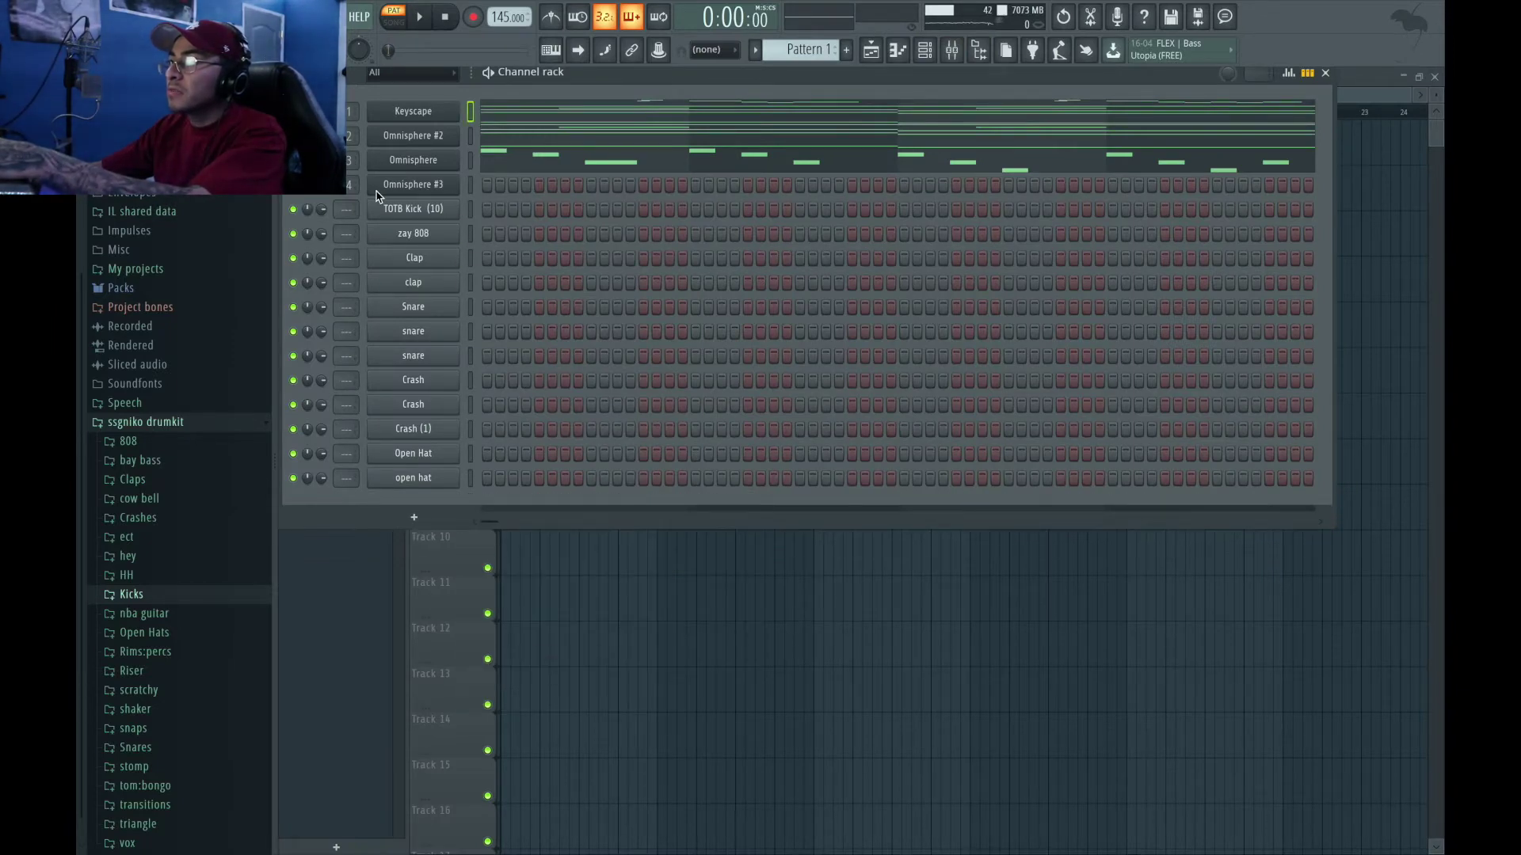
pyautogui.click(470, 186)
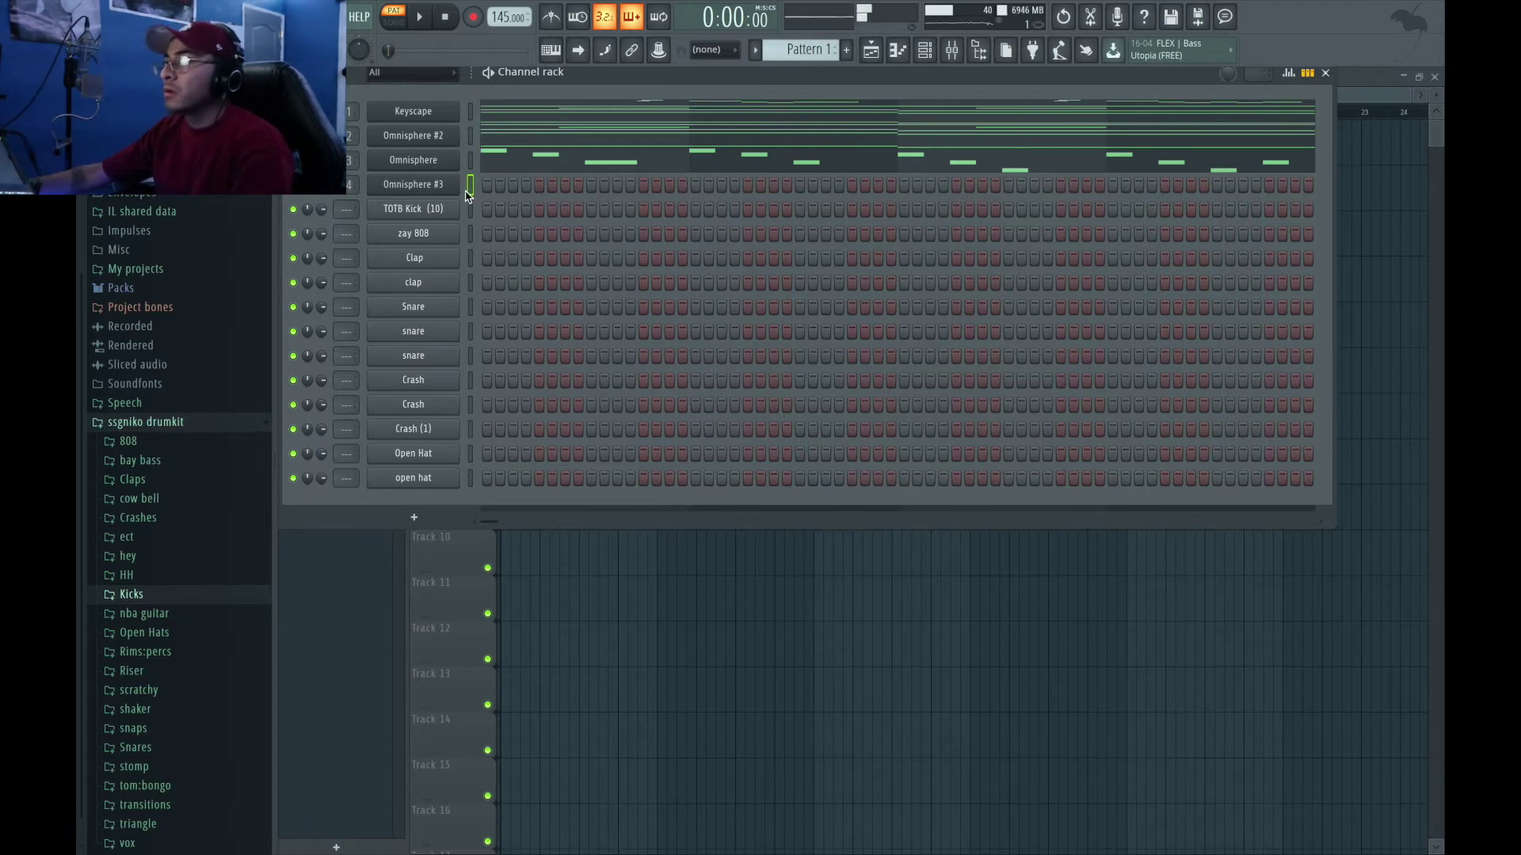
pyautogui.rightClick(446, 185)
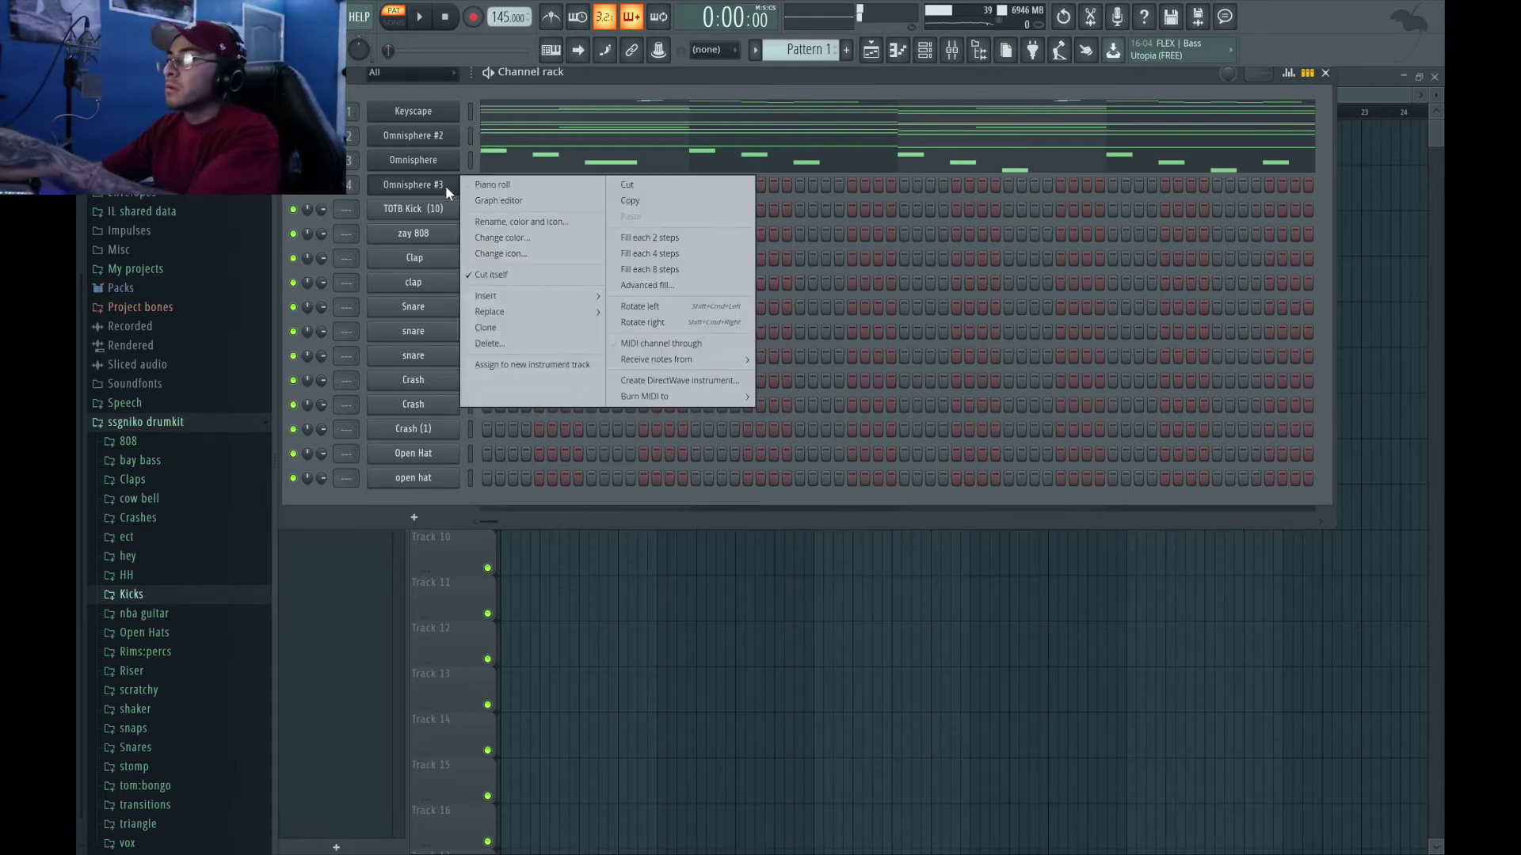
pyautogui.click(527, 341)
# Step: Place Clap hits on steps 9, 25, 41 and 57 of the first Clap channel
pyautogui.click(590, 234)
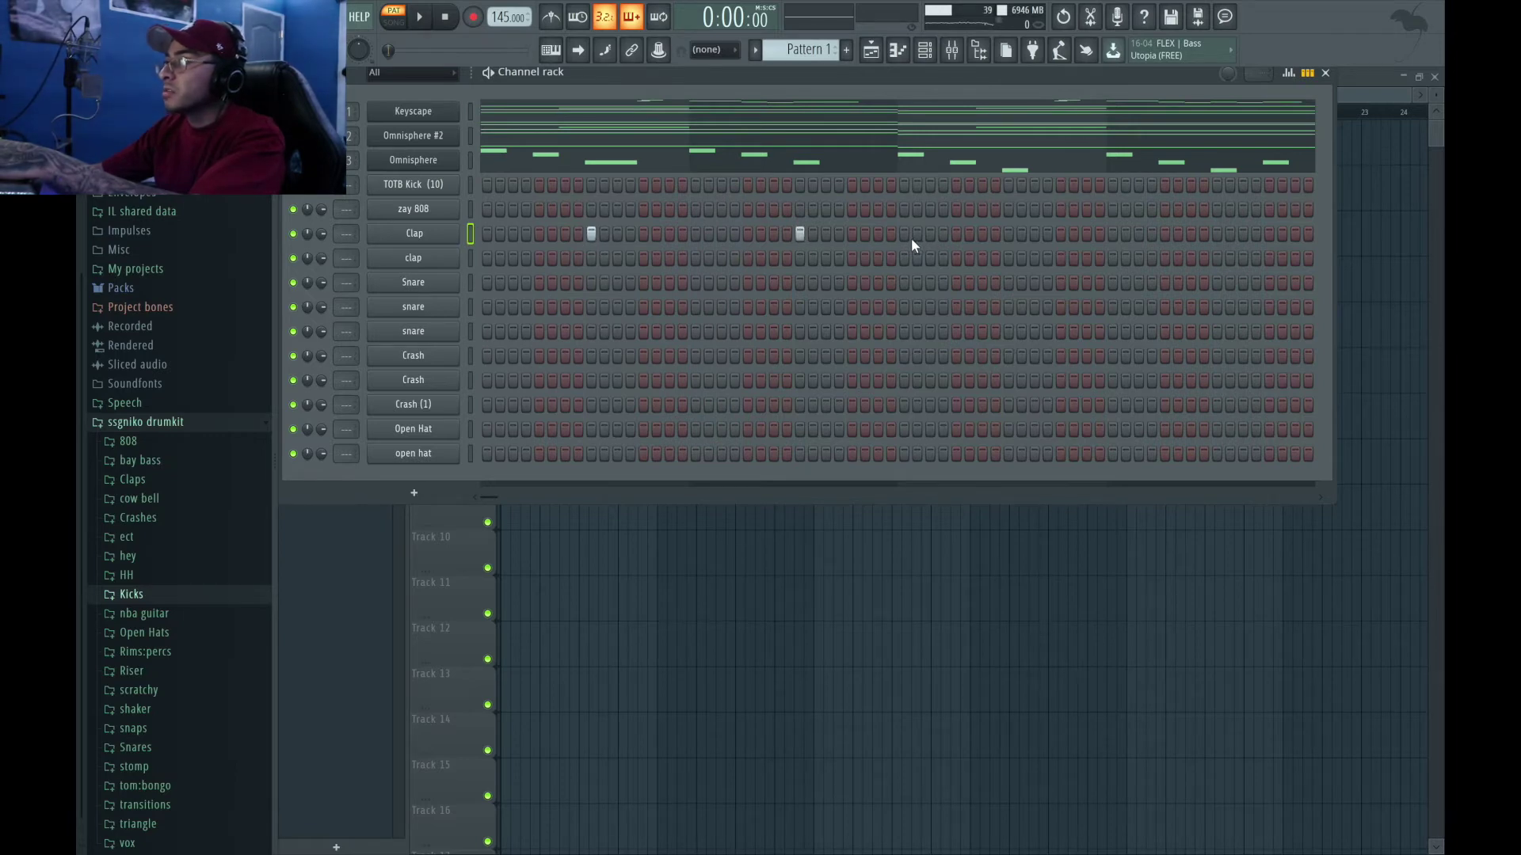
pyautogui.click(1009, 235)
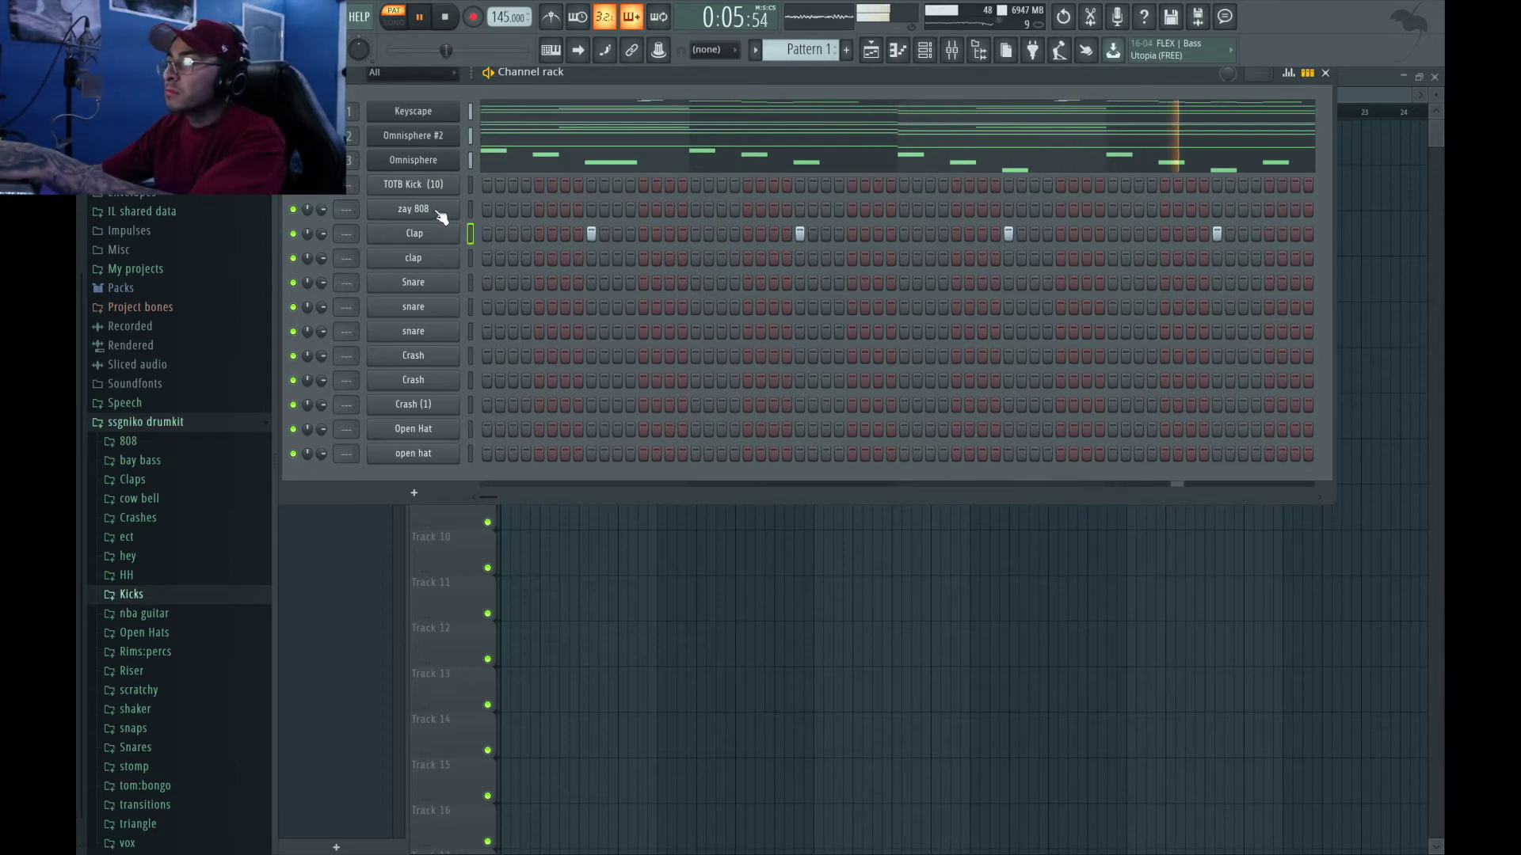
# Step: Copy the four lowest Keyscape bass notes into the zay 808 channel, raised two octaves to D5 and C5
pyautogui.click(516, 122)
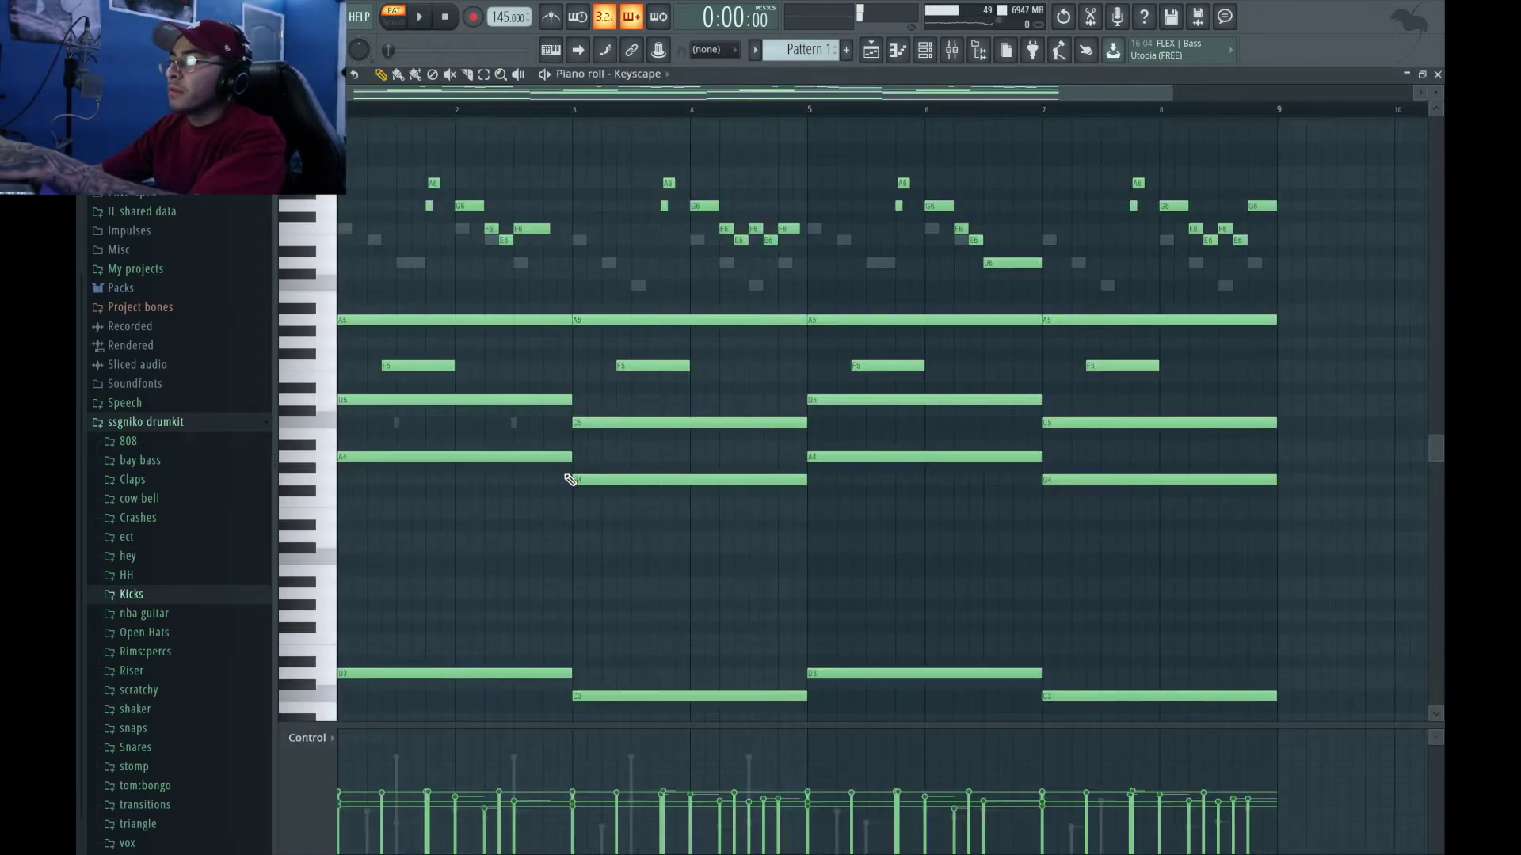
pyautogui.moveTo(464, 430); pyautogui.dragTo(1141, 560)
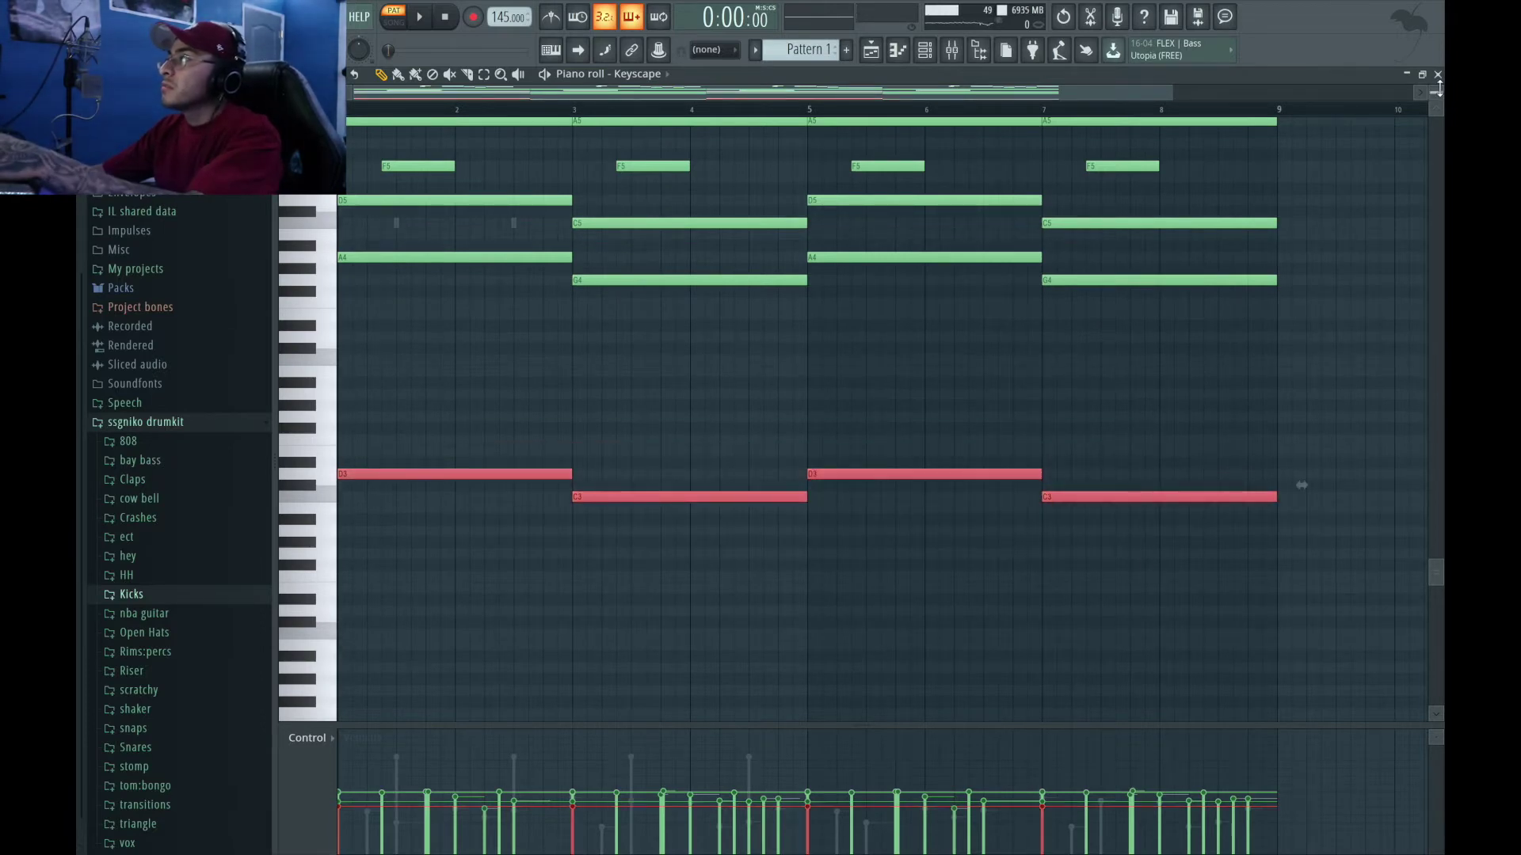
pyautogui.click(1437, 74)
pyautogui.press('F7')
pyautogui.press('space')
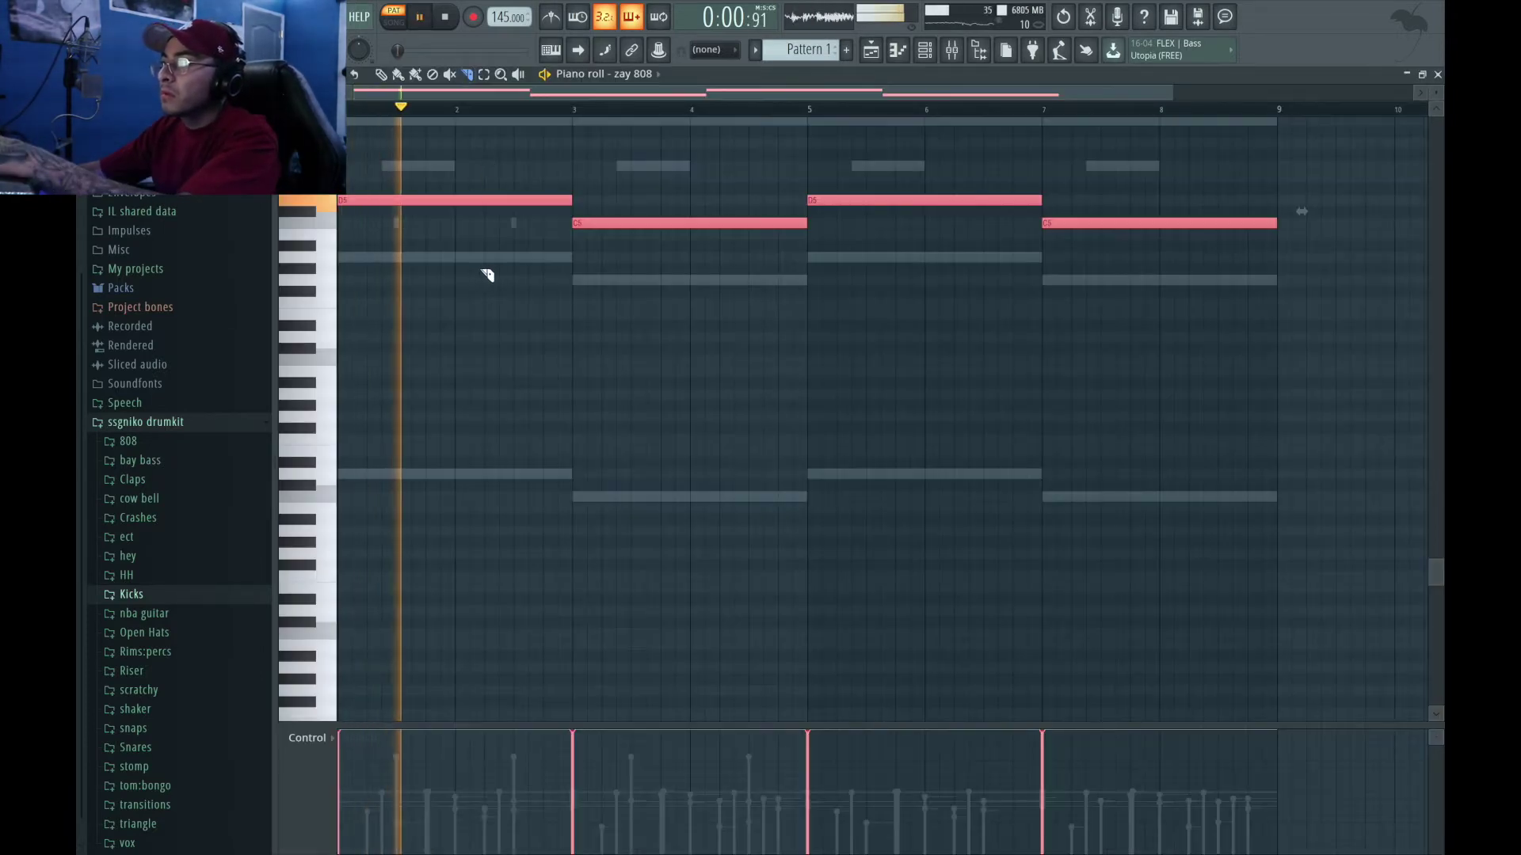
# Step: Slice the first zay 808 note at beat 2 of bar 2 and again half a beat after that
pyautogui.click(511, 199)
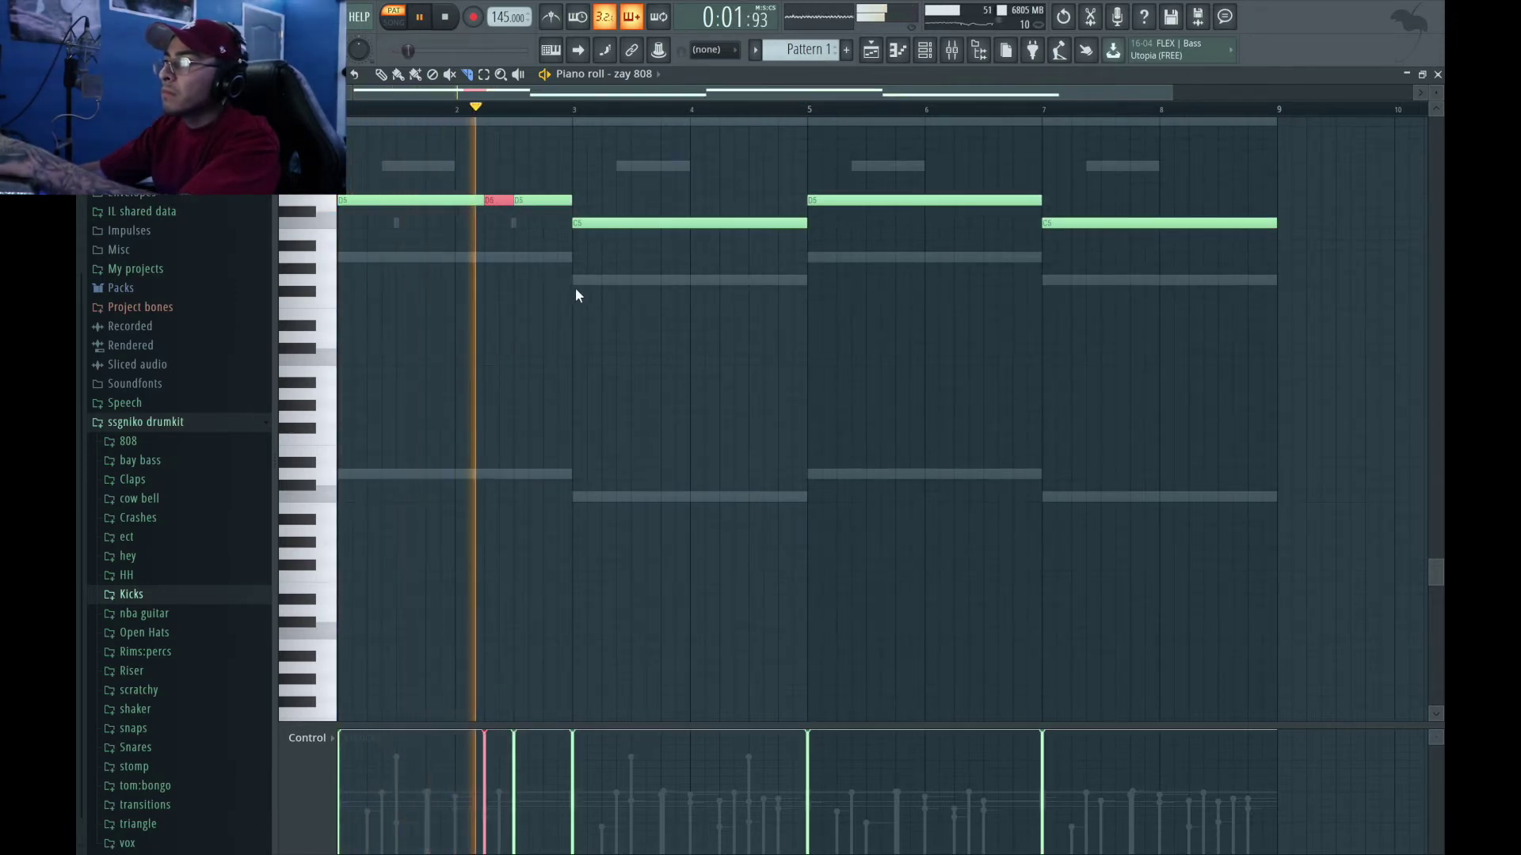
pyautogui.press('space')
pyautogui.hotkey('ctrl', 'z')
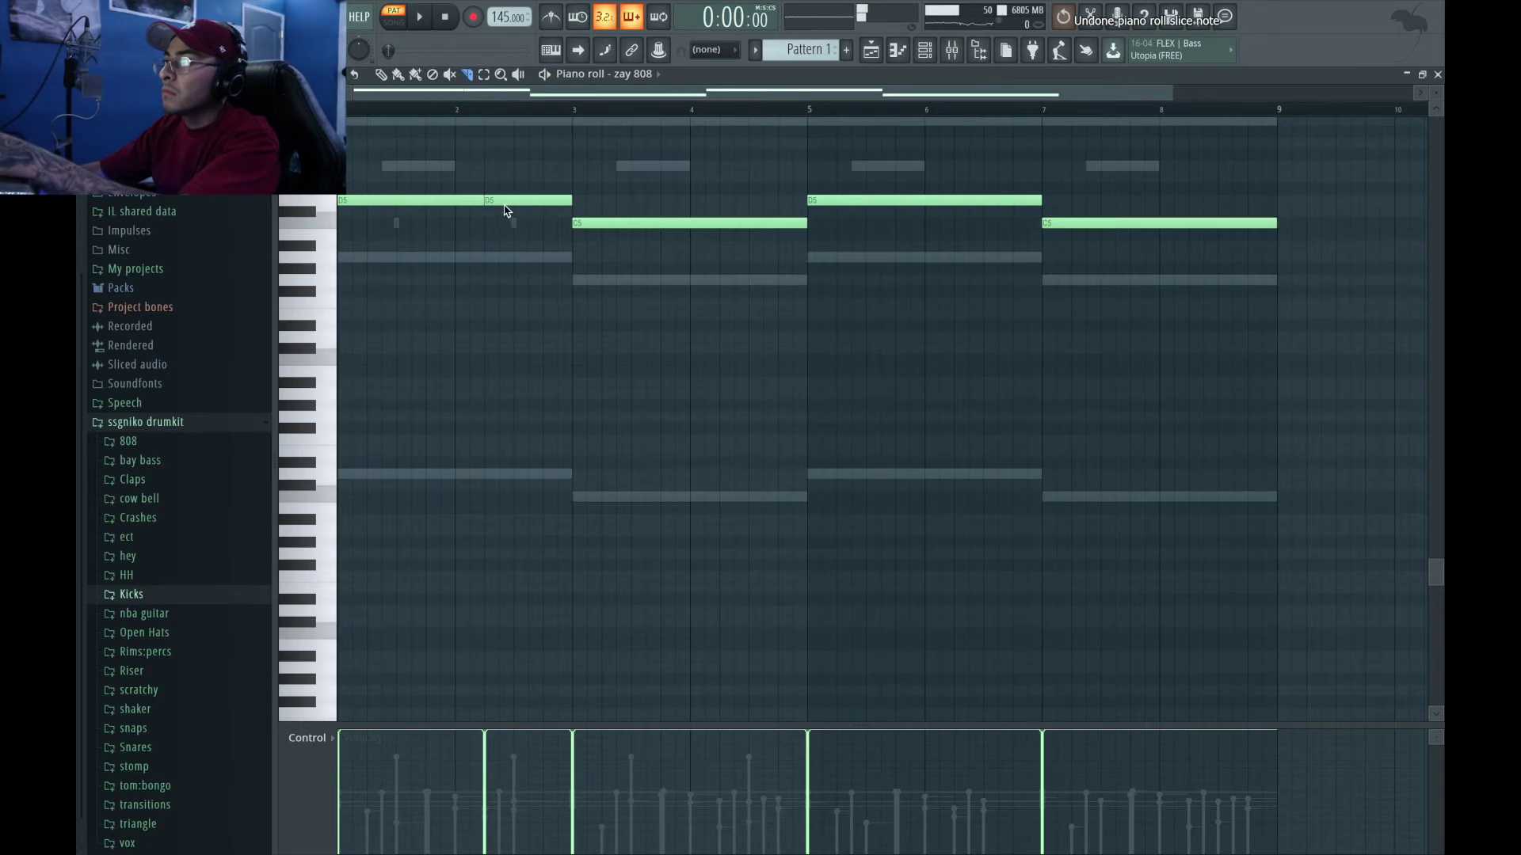
pyautogui.click(499, 199)
pyautogui.press('space')
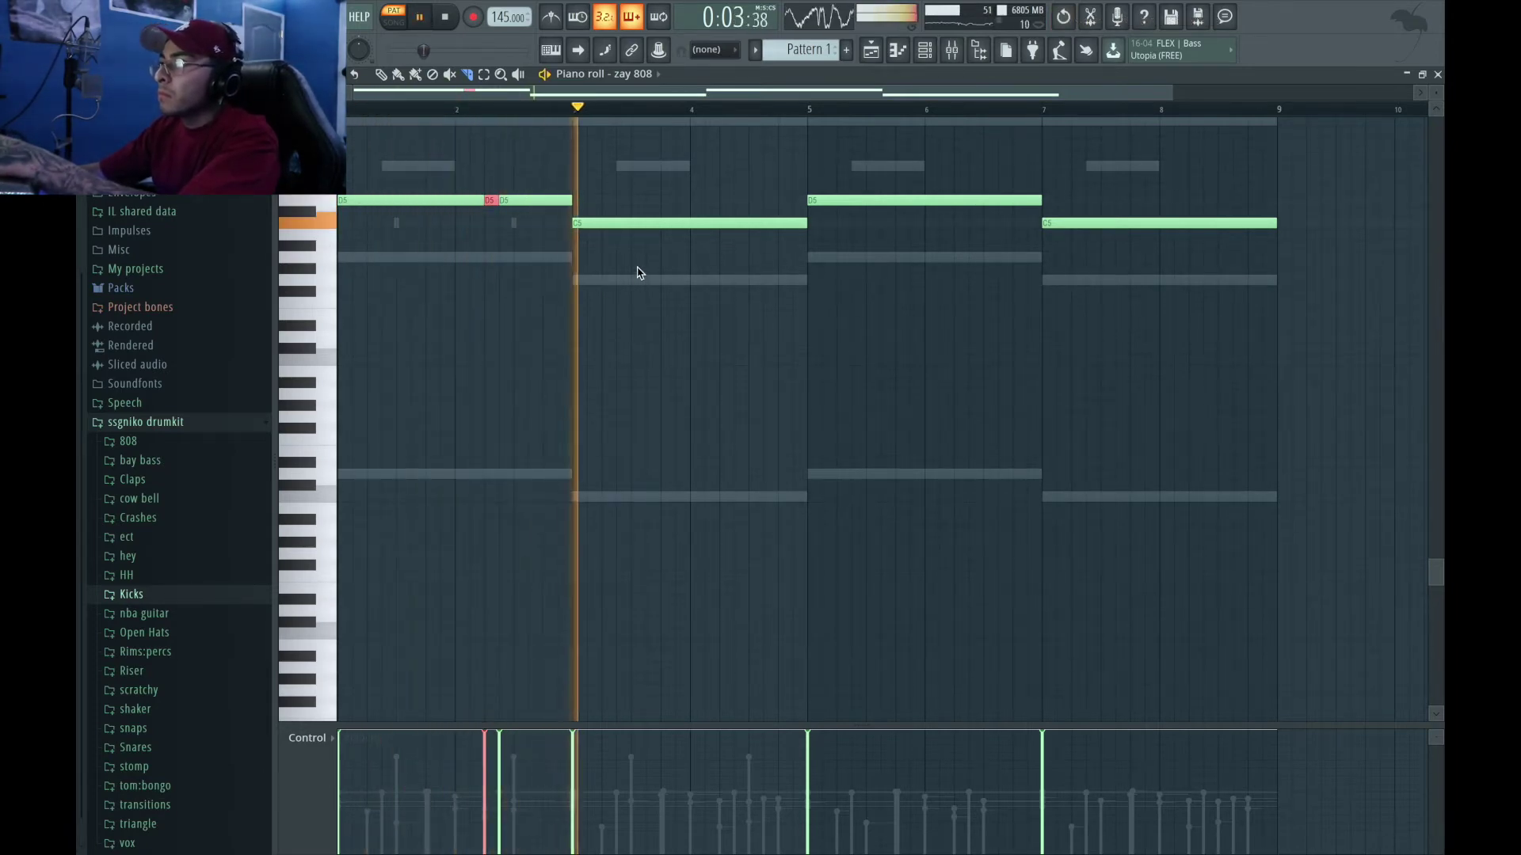
# Step: Slice the second zay 808 note in bar 4 at beat 2, at beat 4 and half a beat after beat 4
pyautogui.click(720, 233)
pyautogui.click(776, 238)
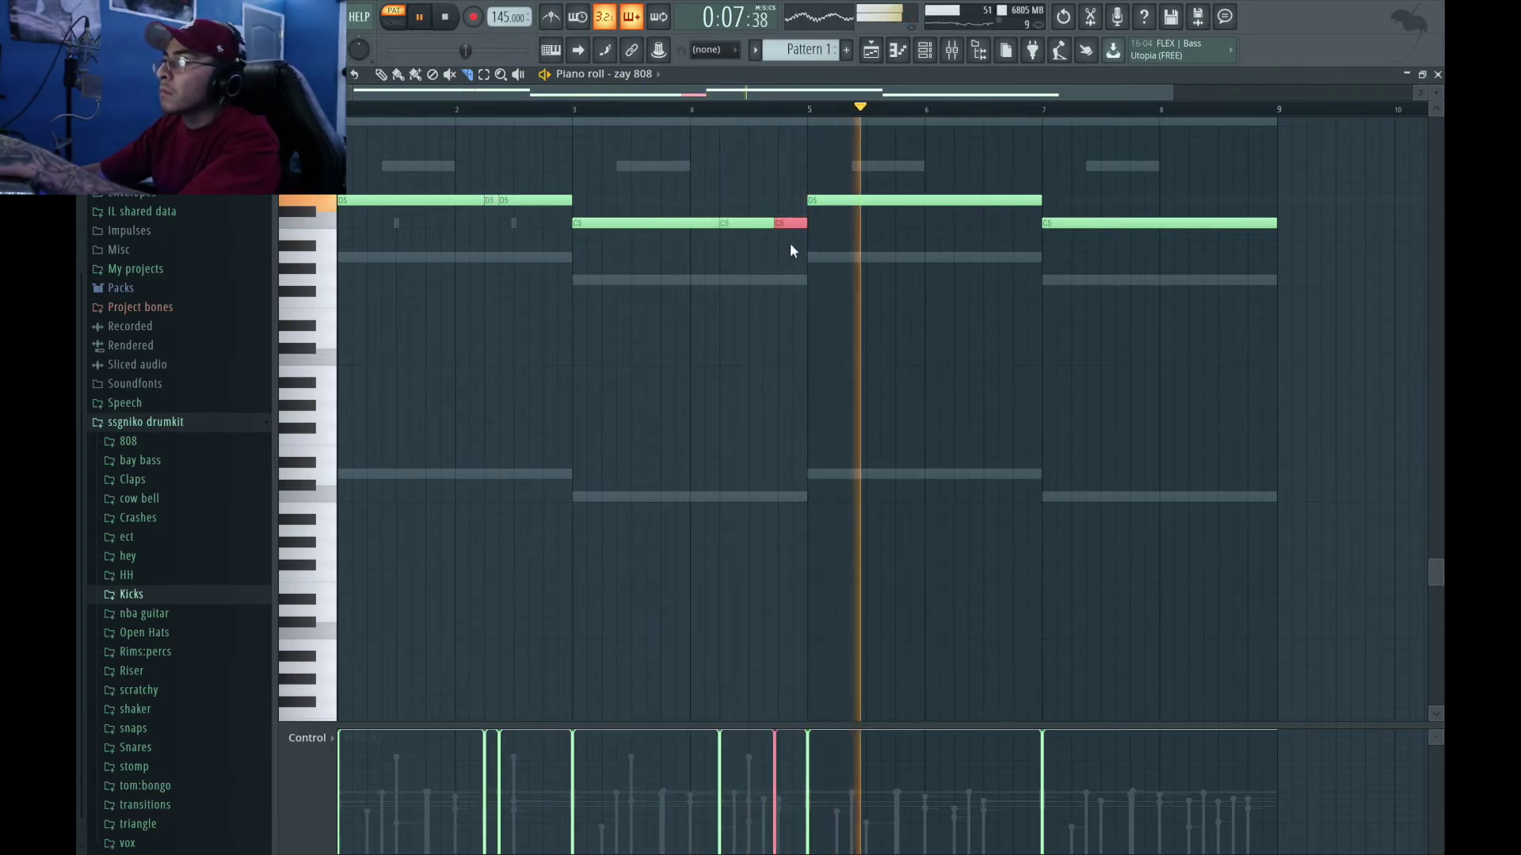
pyautogui.click(781, 230)
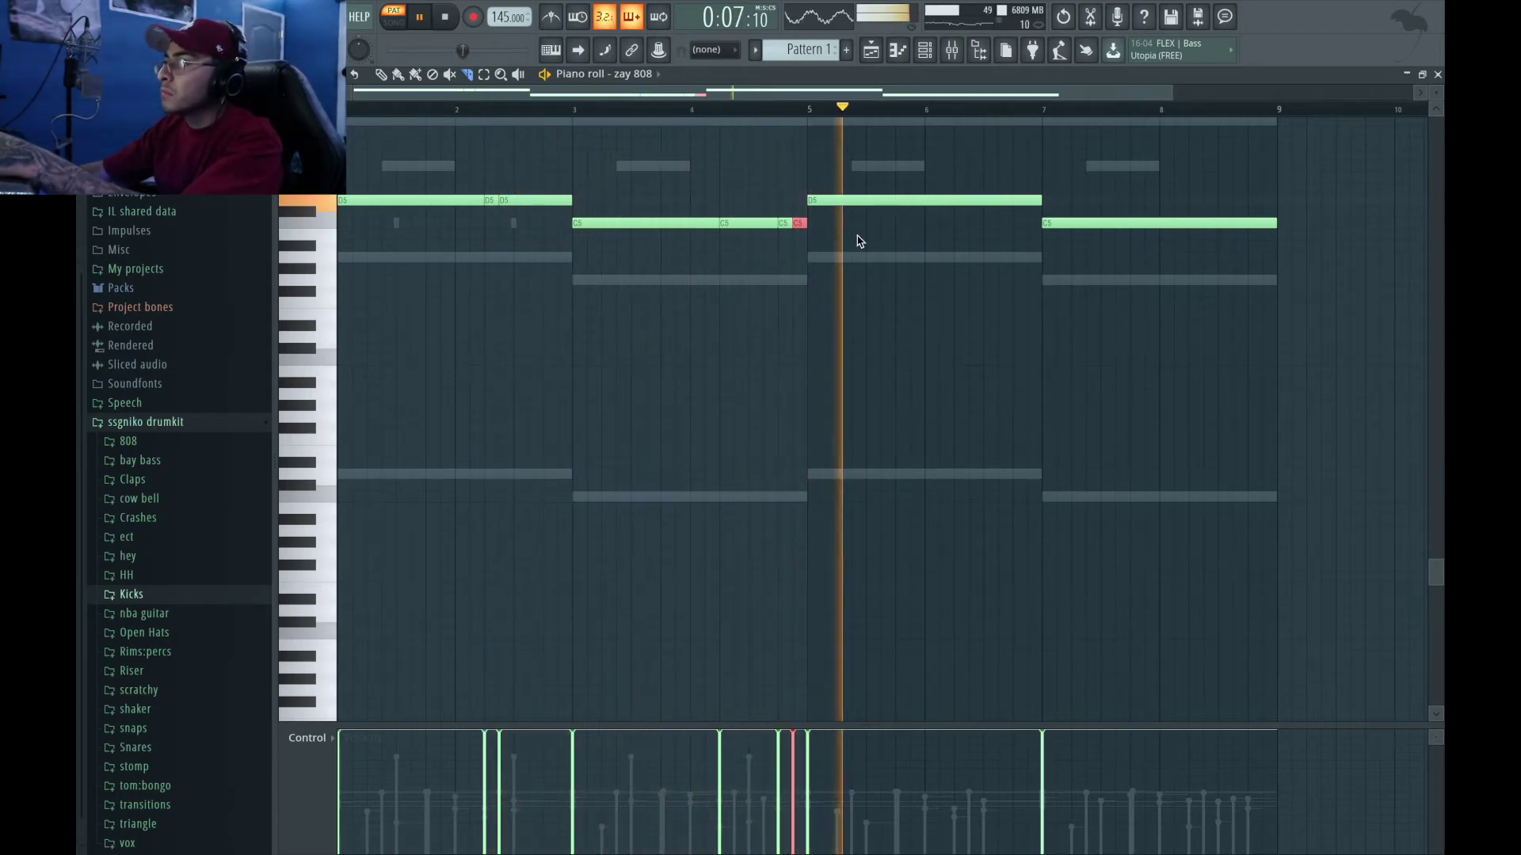
pyautogui.press('space')
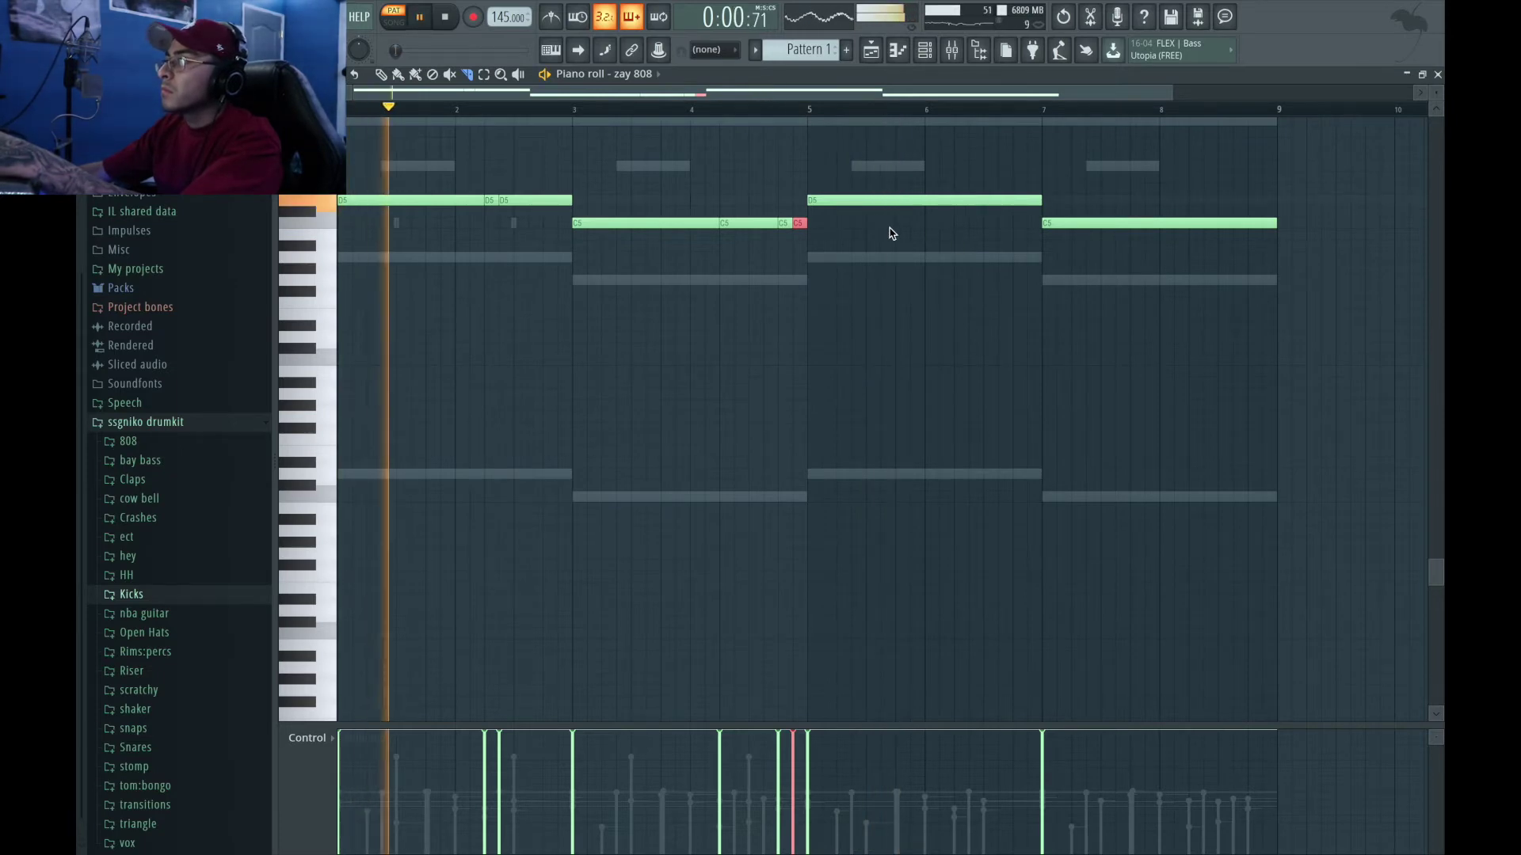
# Step: Shift the last three C5 notes of the zay 808 in bar 8 and extend notes to fill the gaps up to the bar's end
pyautogui.scroll(5, 854, 222)
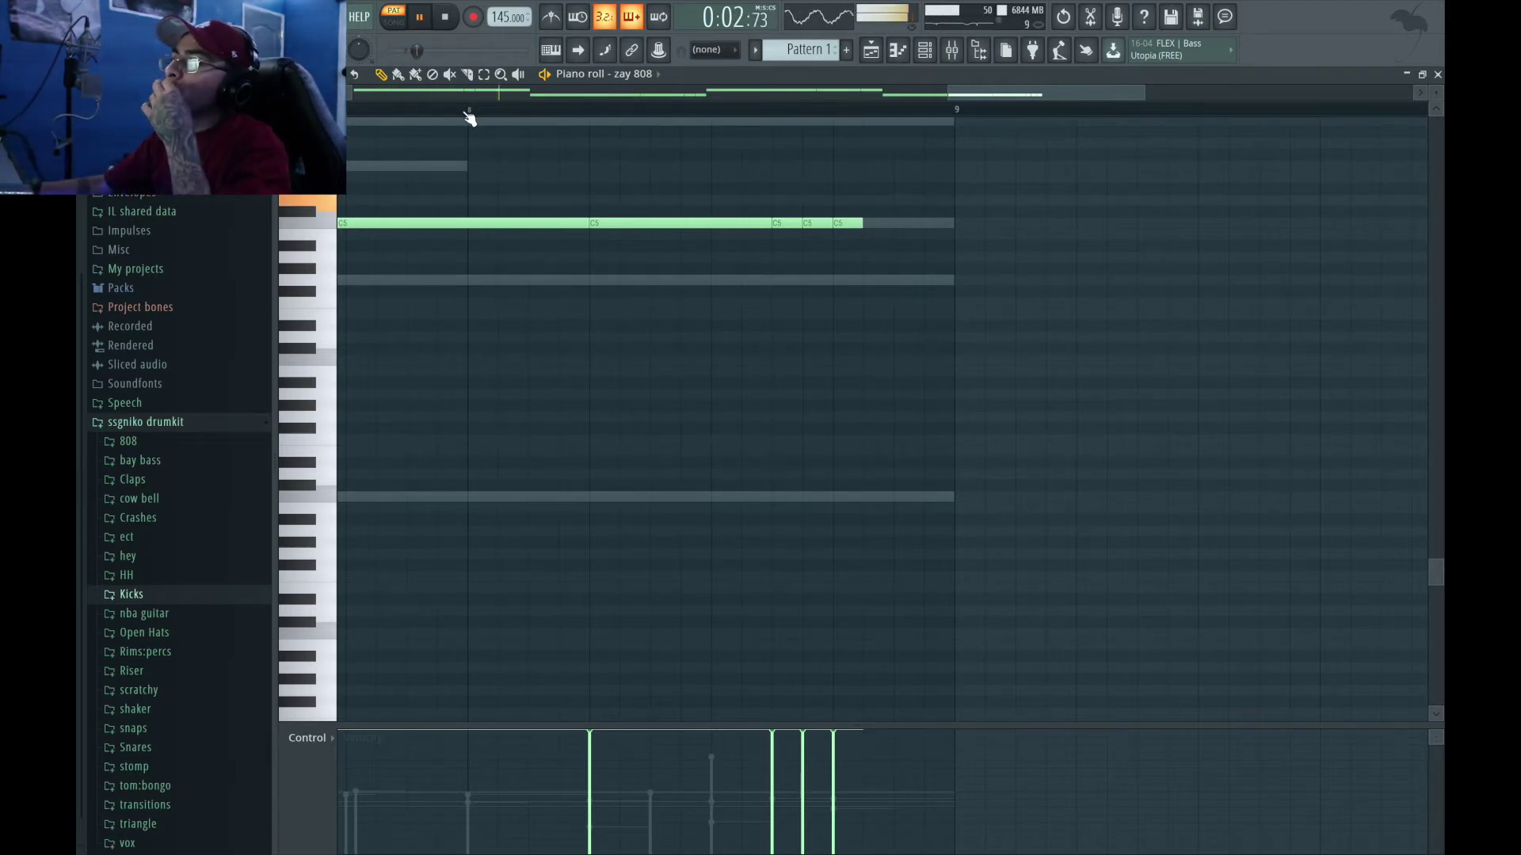
pyautogui.hscroll(-2, 471, 117)
pyautogui.hscroll(1, 623, 144)
pyautogui.scroll(-1, 623, 144)
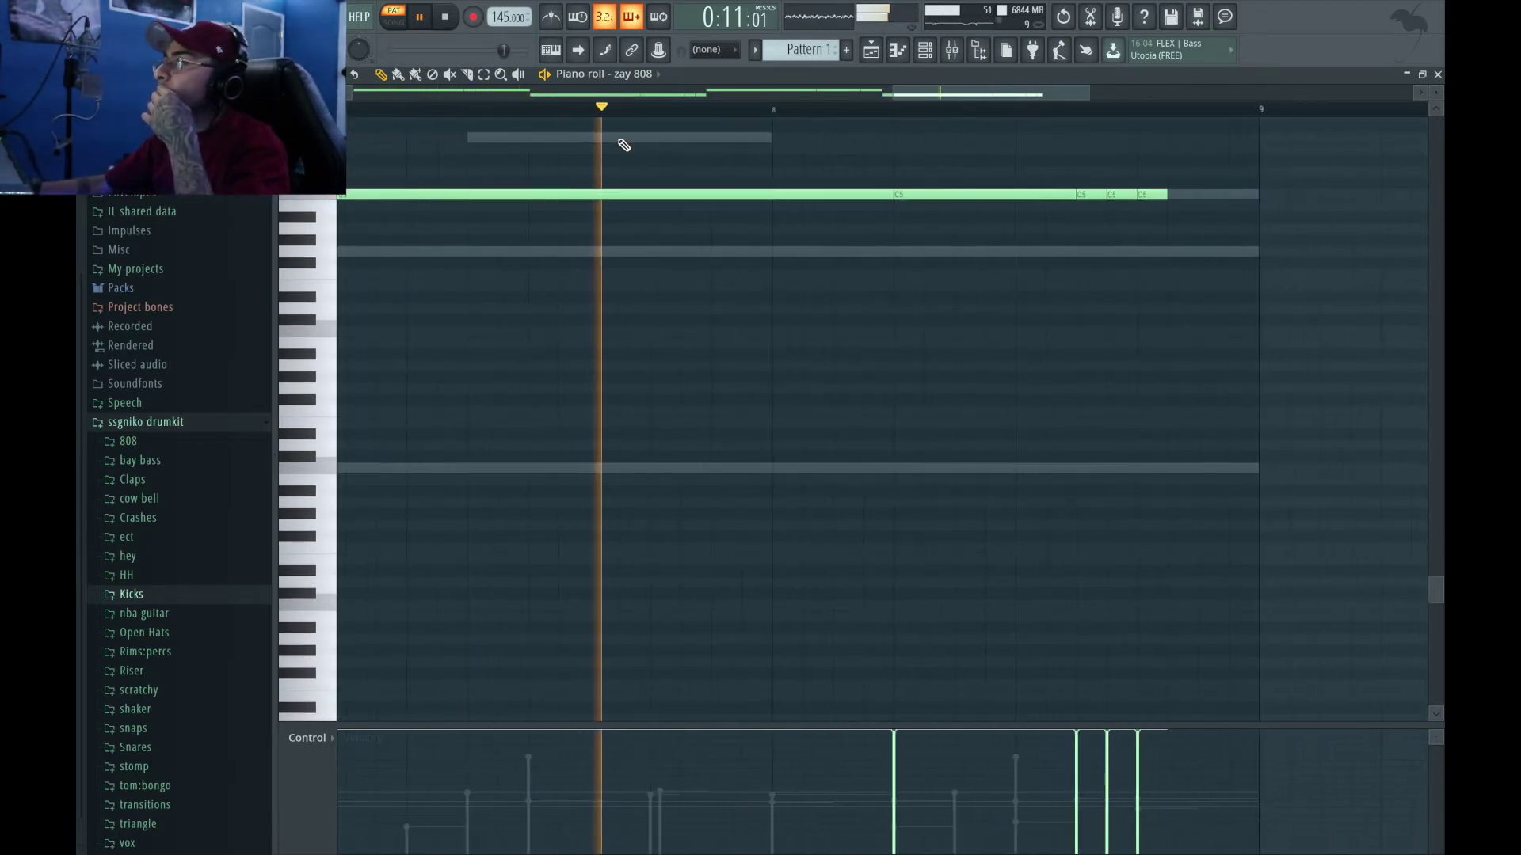
pyautogui.press('space')
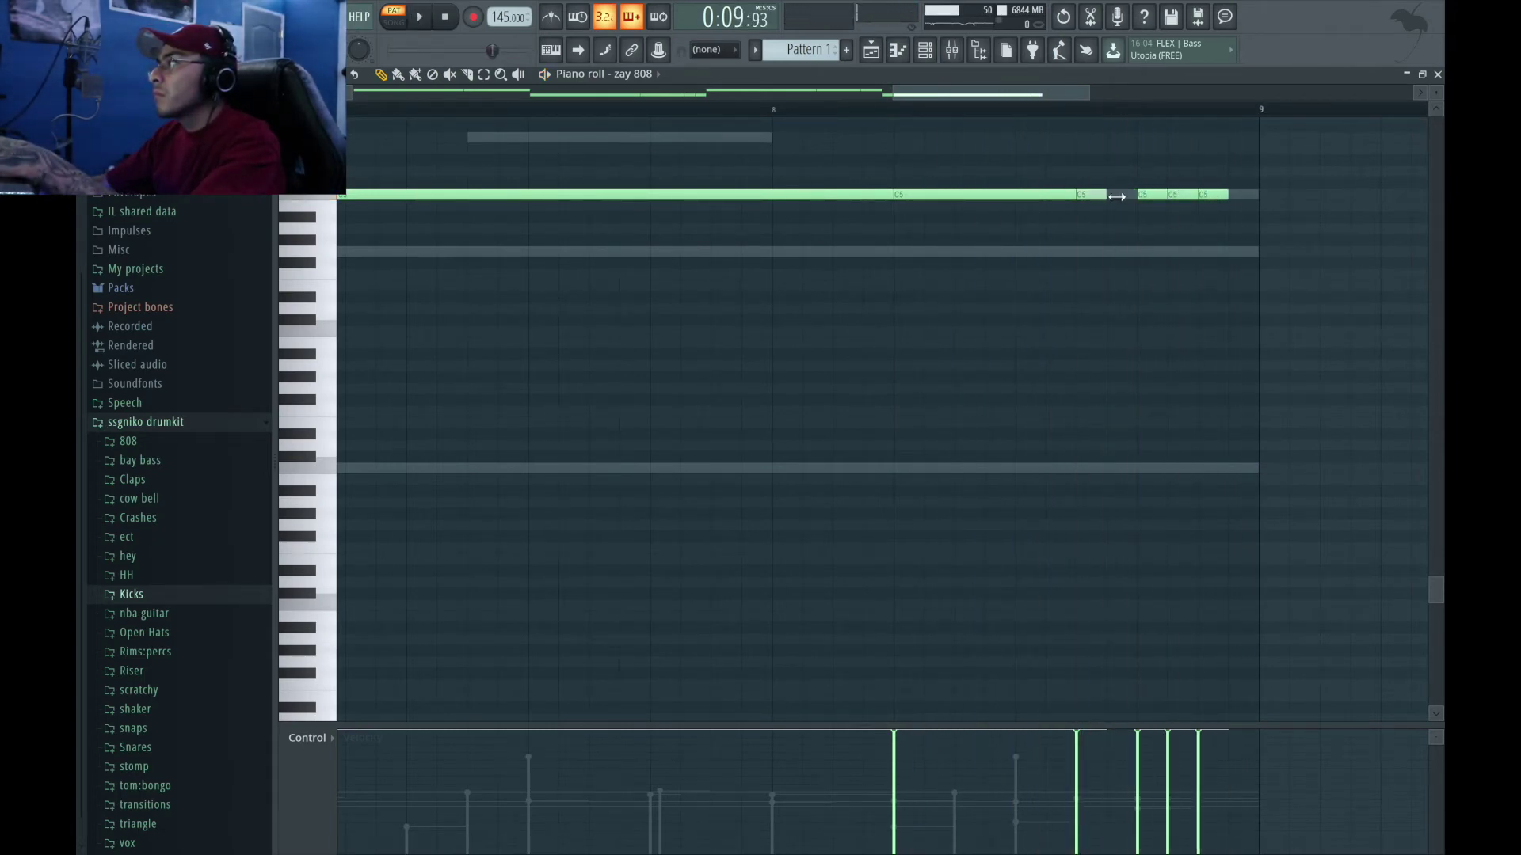
pyautogui.press('space')
pyautogui.moveTo(1240, 194); pyautogui.dragTo(1259, 195)
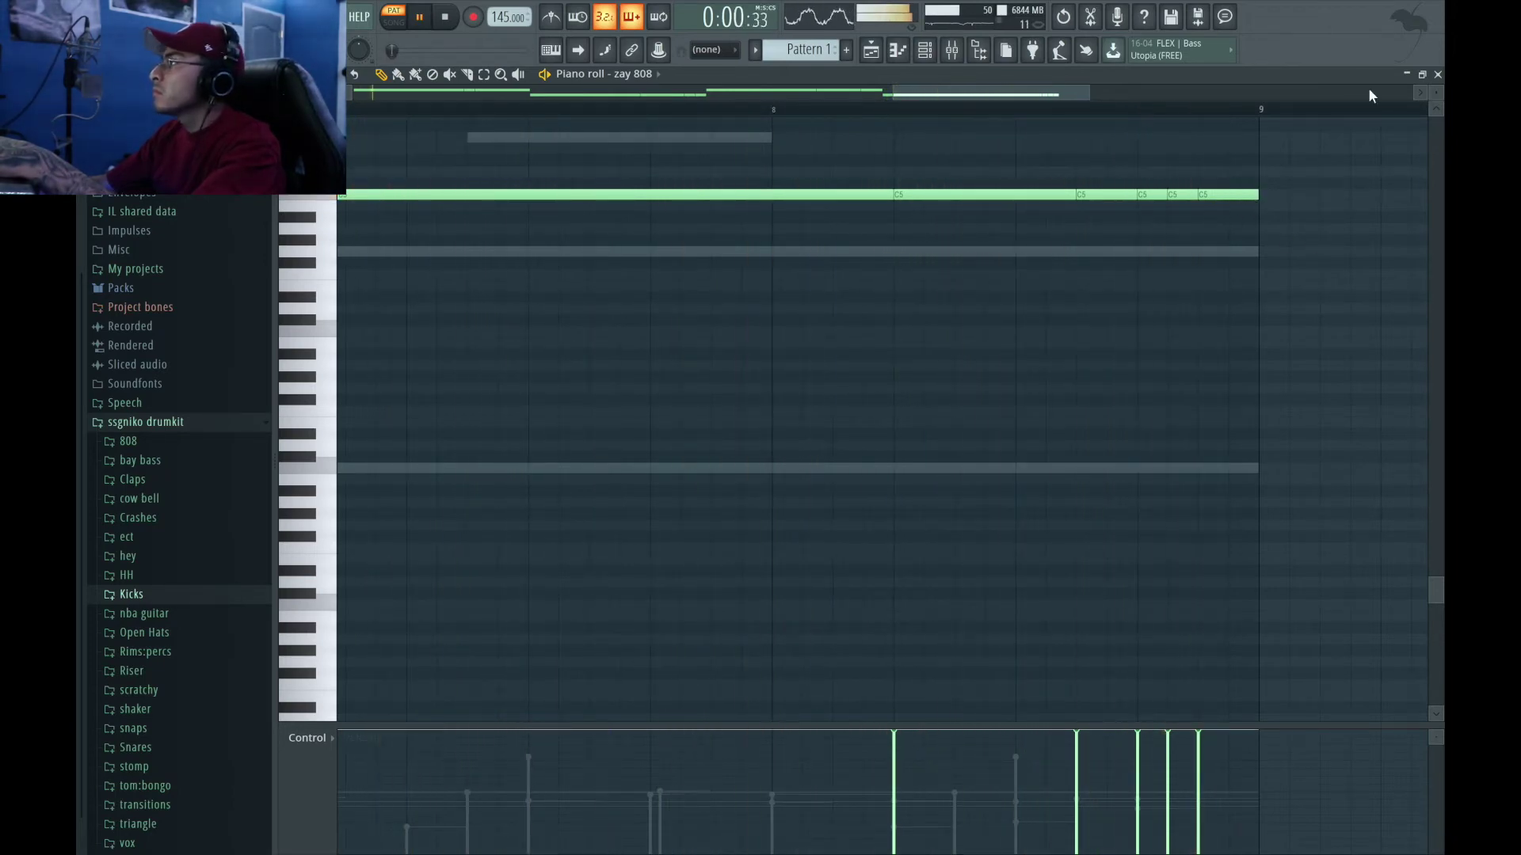
# Step: Raise the zay 808 slices on beat 2 of bar 2 to F5, bar 6 to E5, and bar 8's beat-2 and last slices to G5
pyautogui.click(1438, 73)
pyautogui.click(1097, 210)
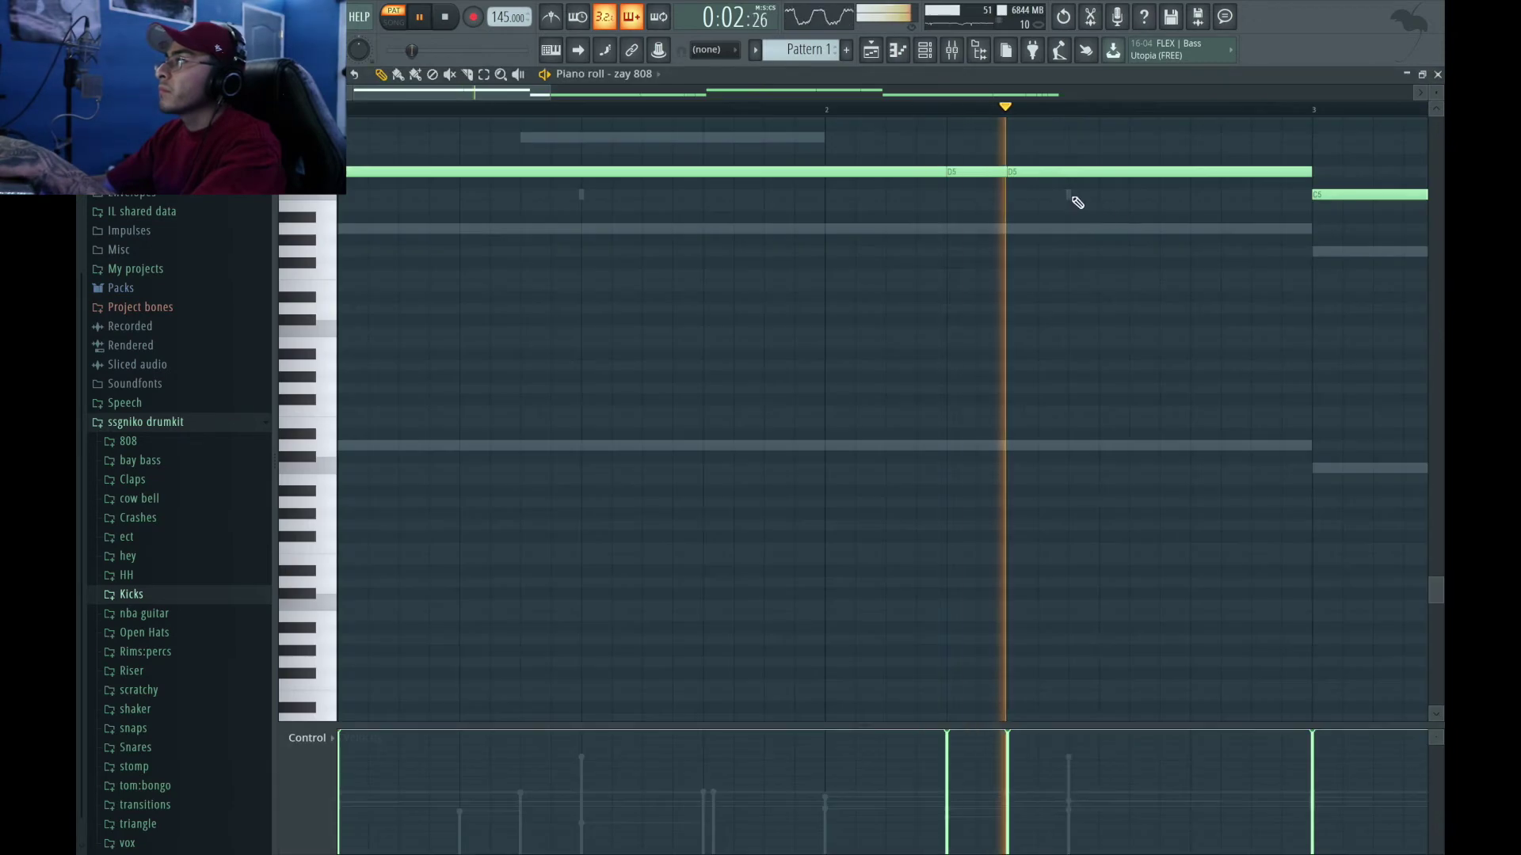
pyautogui.moveTo(550, 90); pyautogui.dragTo(1185, 90)
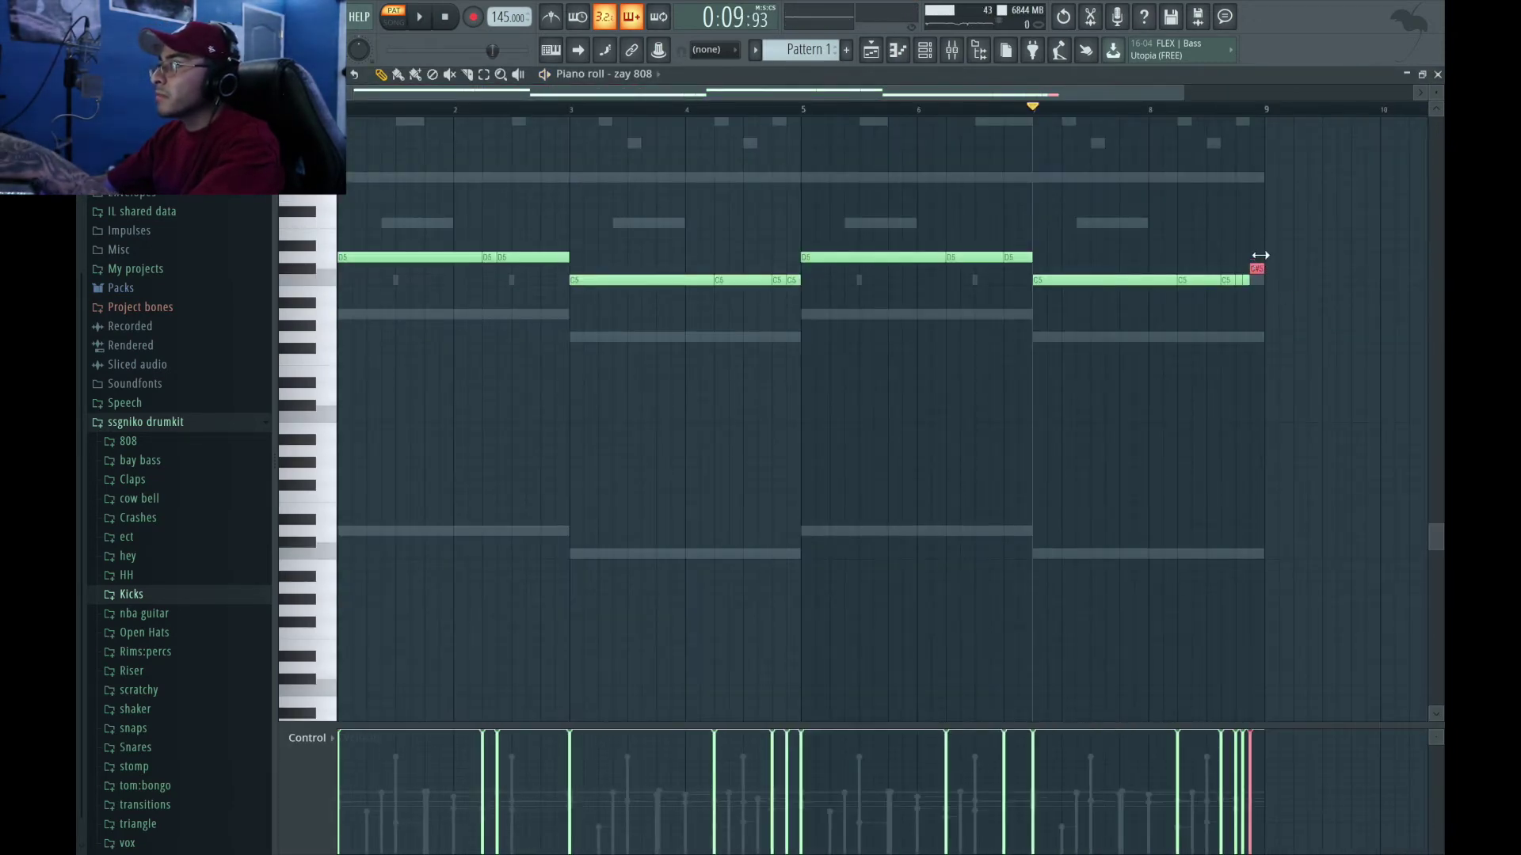
pyautogui.press('space')
pyautogui.hotkey('ctrl', 'z')
pyautogui.scroll(2, 489, 372)
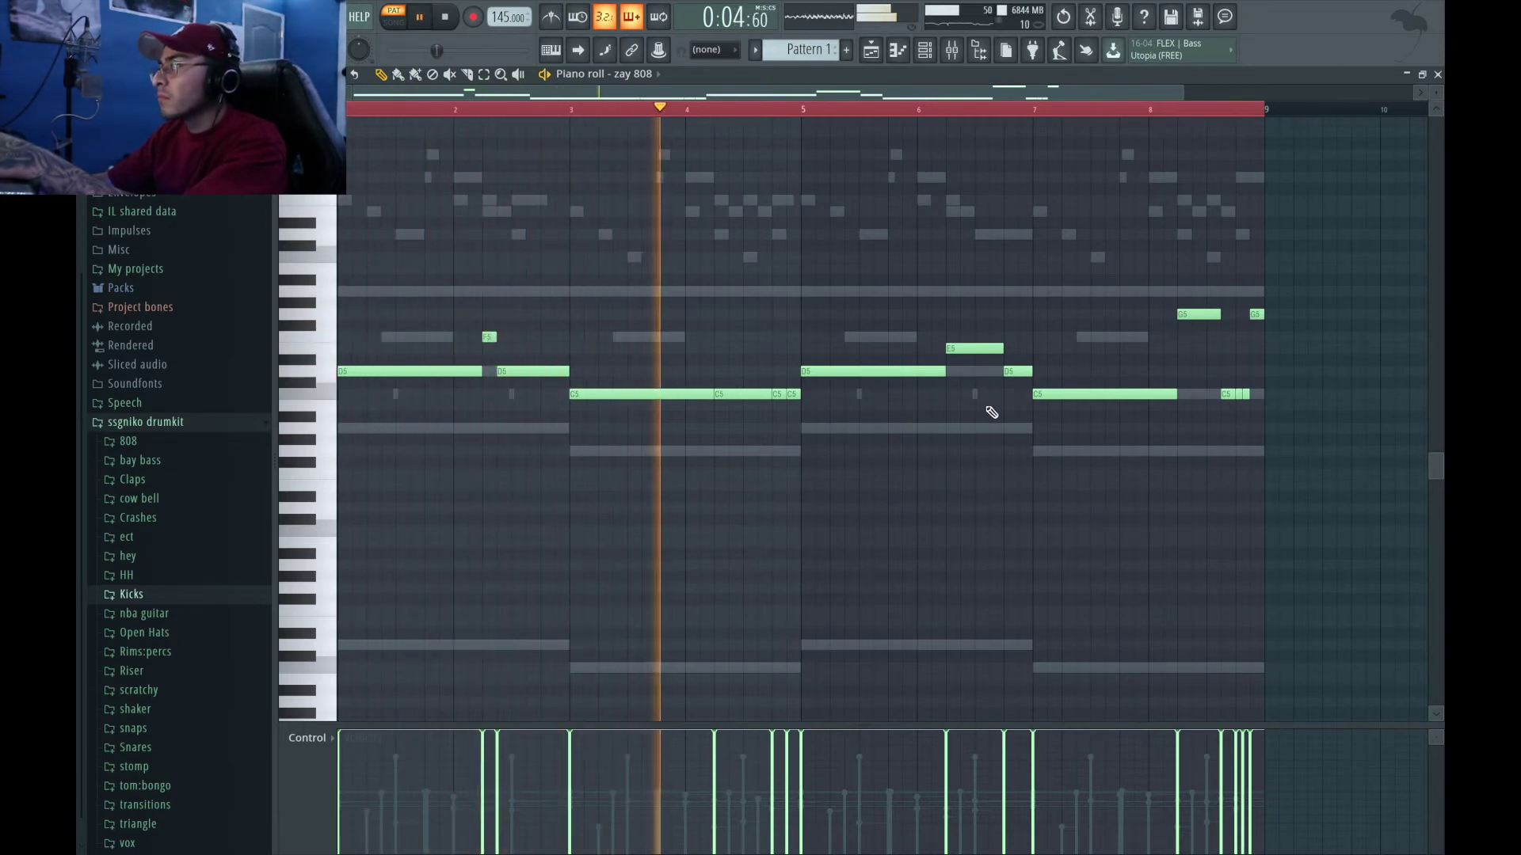
# Step: Raise the zay 808 slices in bar 4 to F5 on beat 2 and D5 on beat 4
pyautogui.press('space')
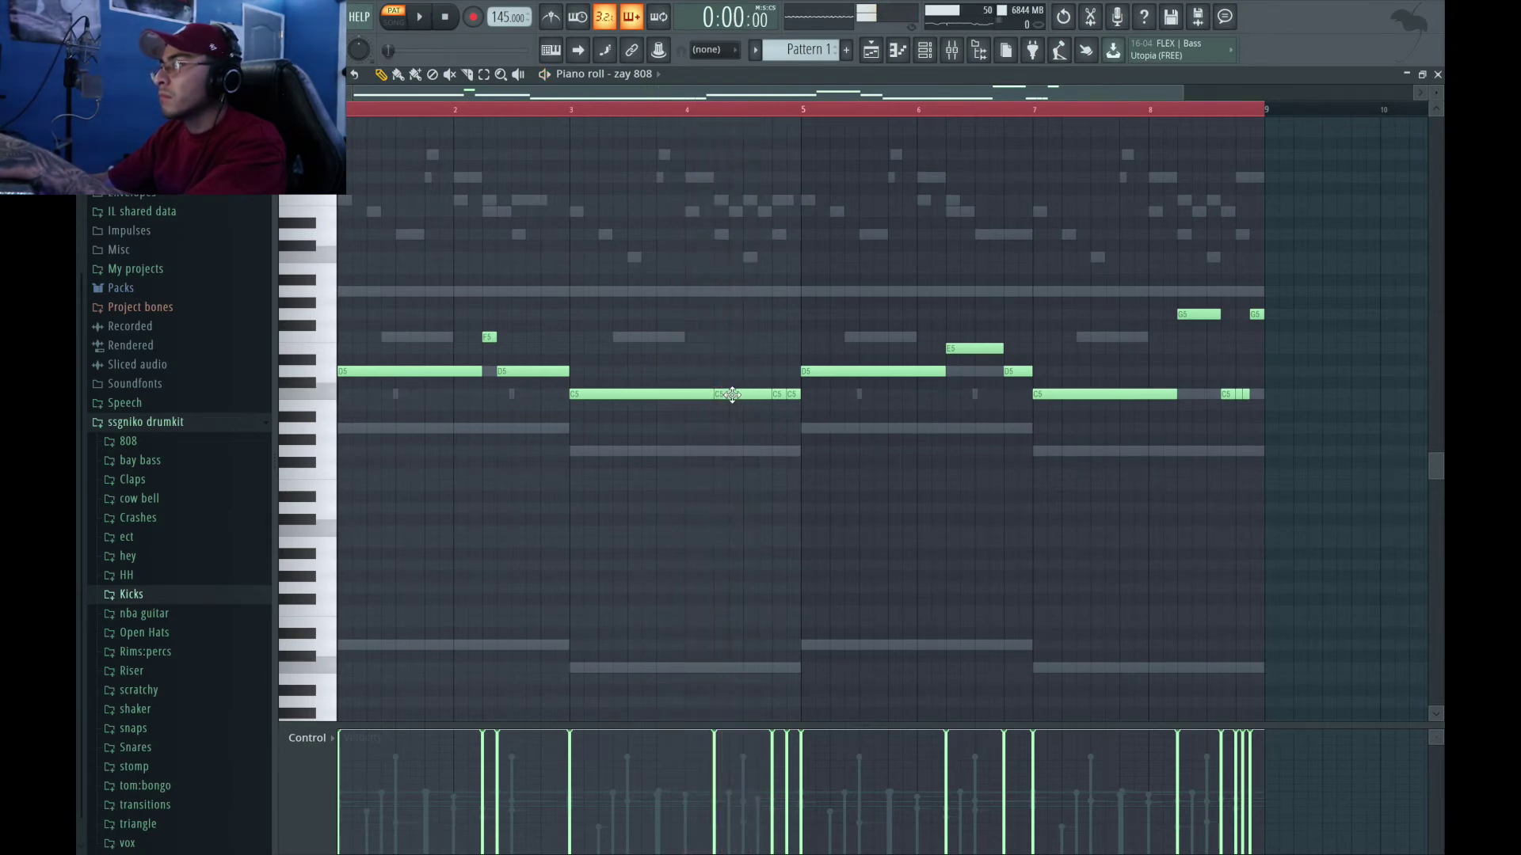
pyautogui.press('space')
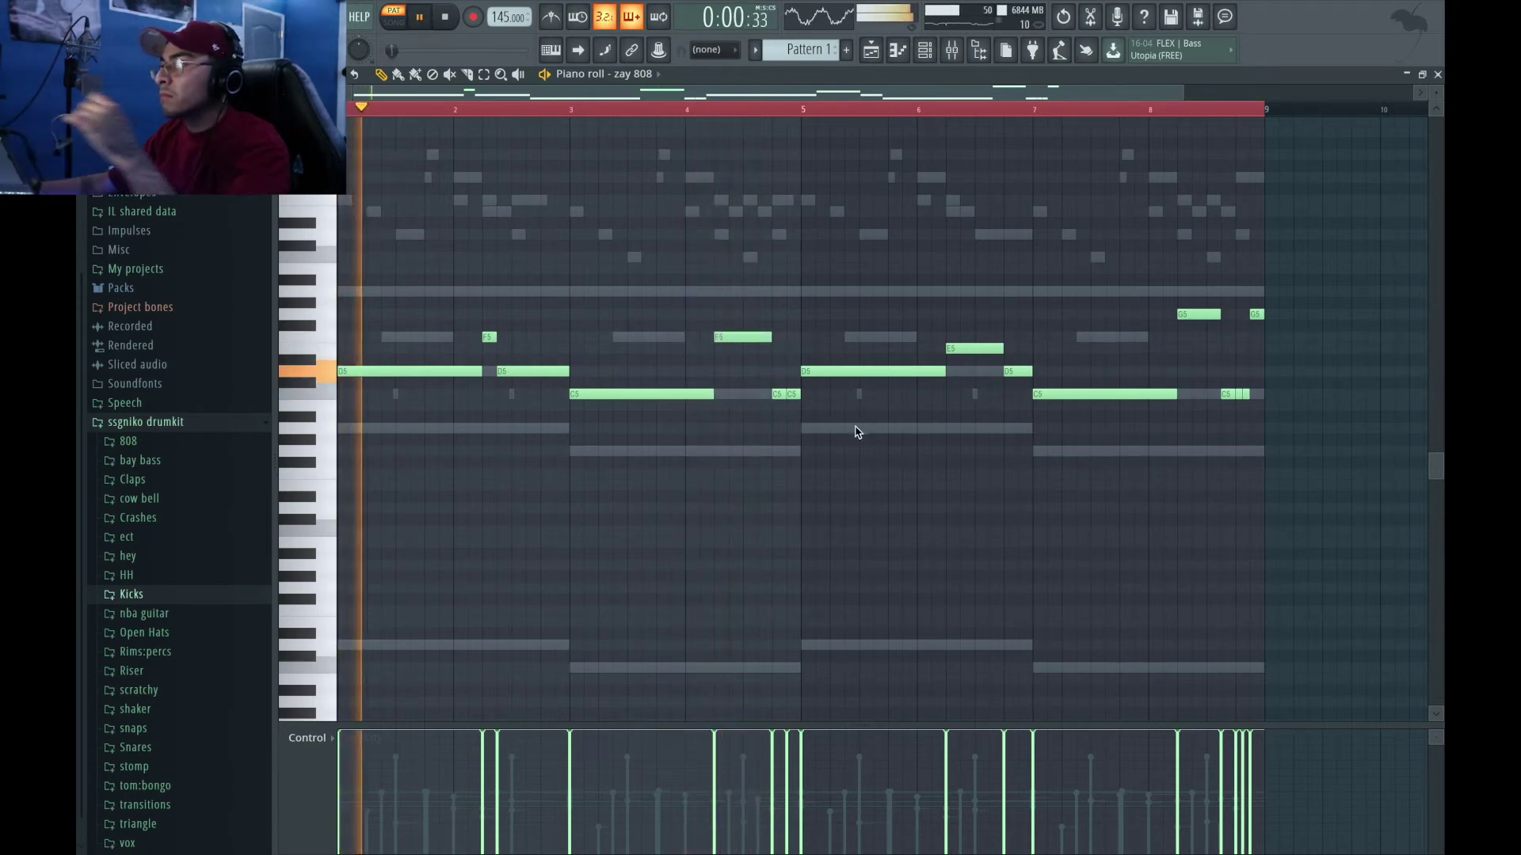
pyautogui.click(778, 372)
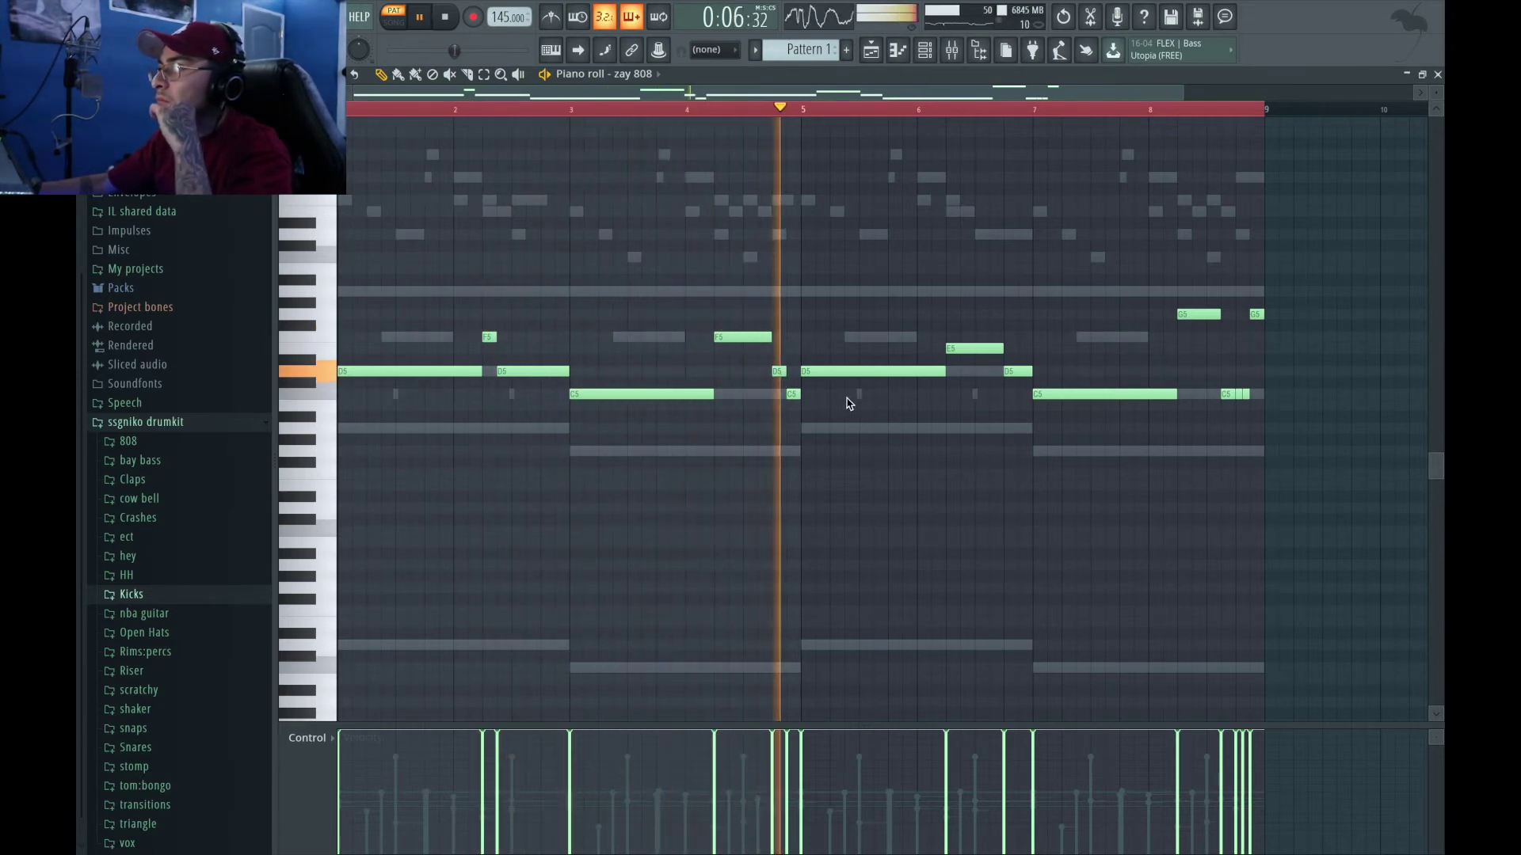
# Step: Set the last four zay 808 slices in bar 8 to D5, E5, C5 and A5, and play the bass line through
pyautogui.hscroll(1, 862, 404)
pyautogui.hscroll(1, 863, 404)
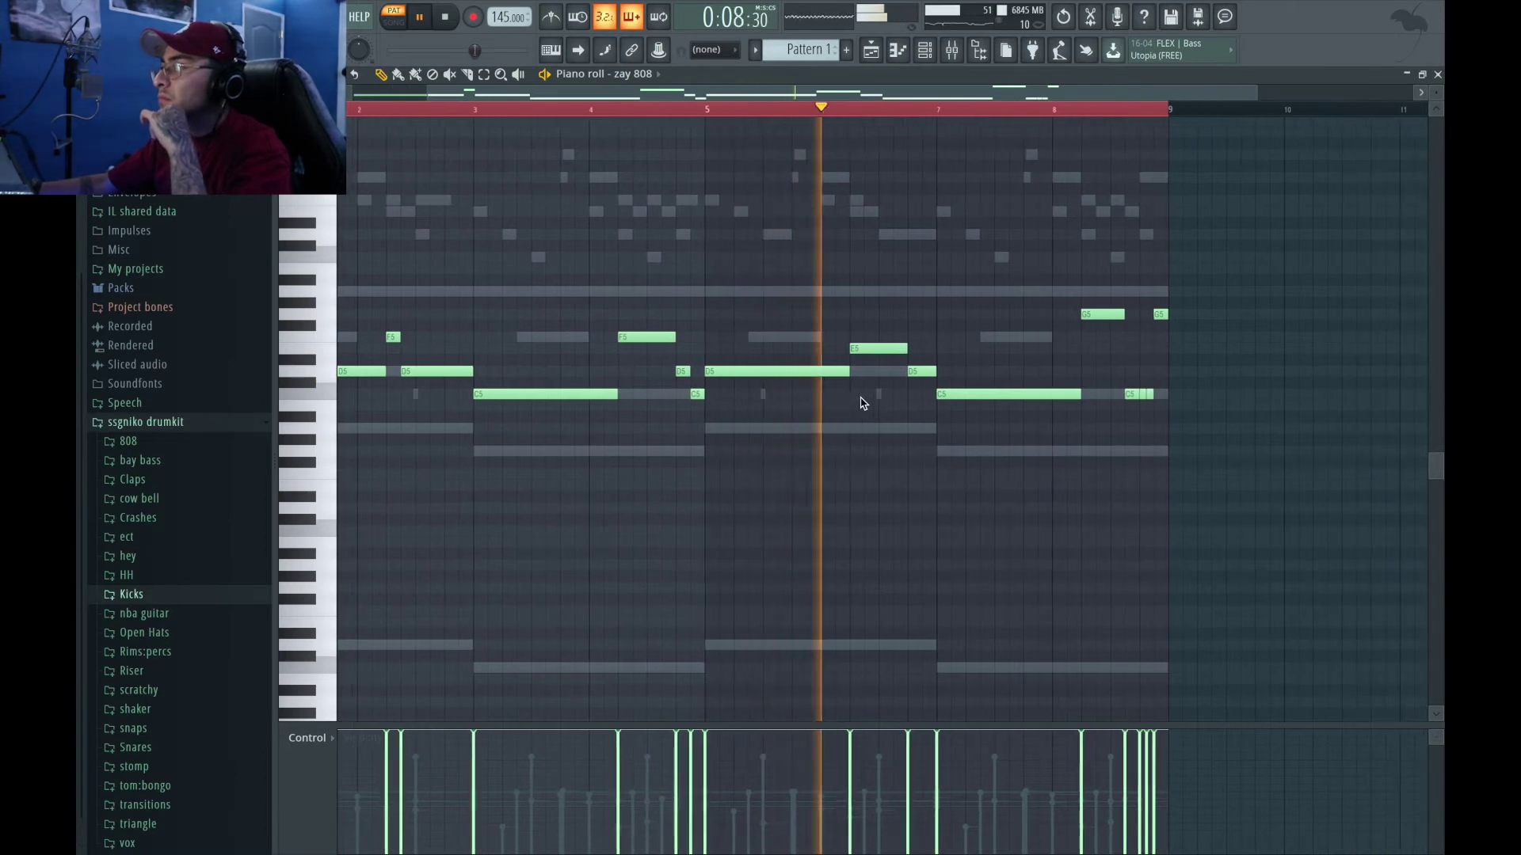
pyautogui.hscroll(1, 1091, 414)
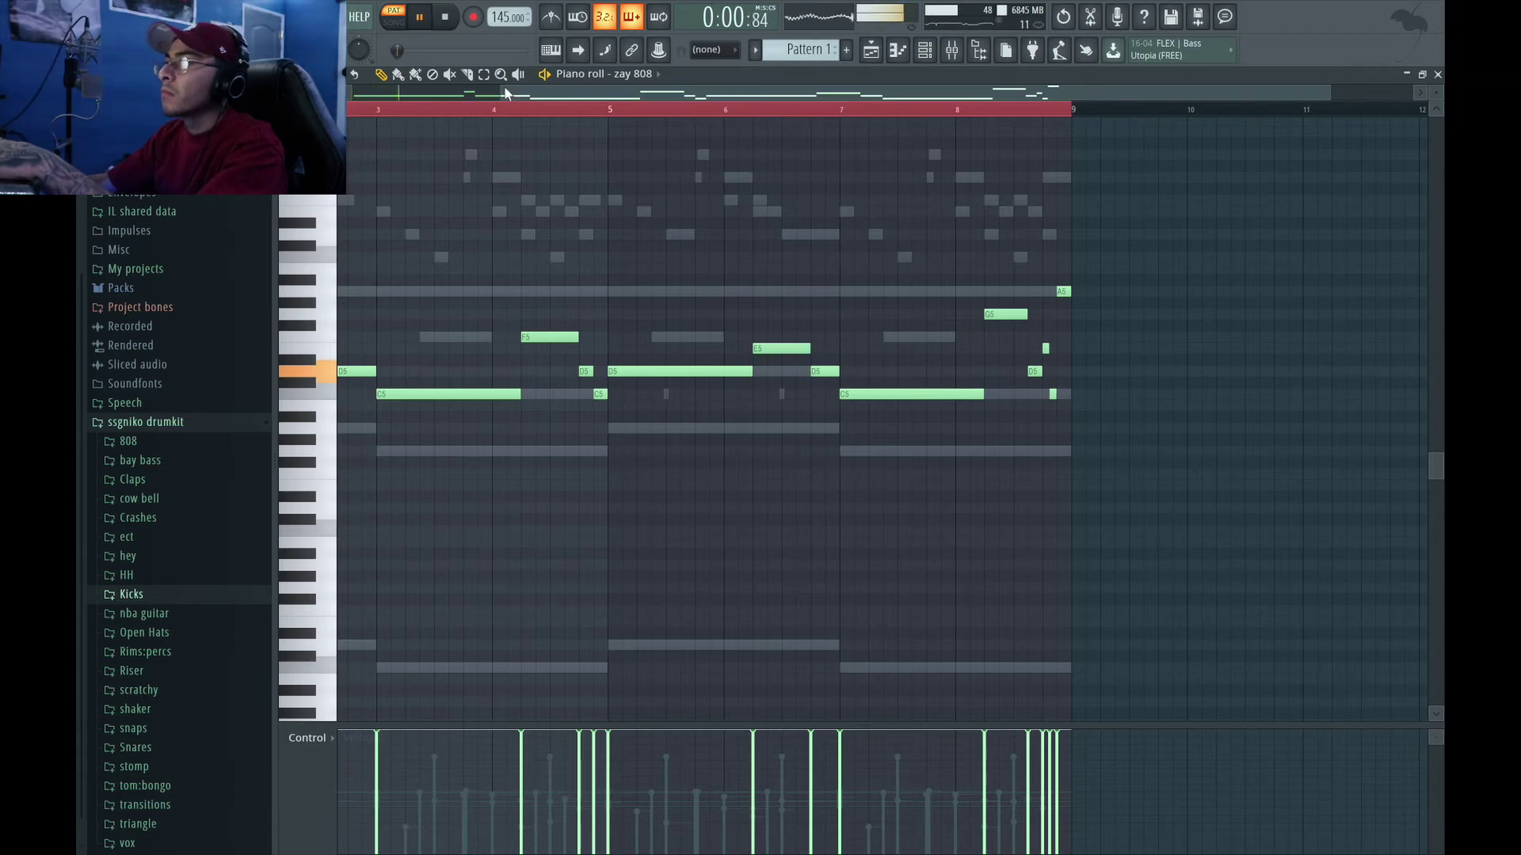
pyautogui.moveTo(504, 92); pyautogui.dragTo(903, 86)
pyautogui.scroll(3, 835, 307)
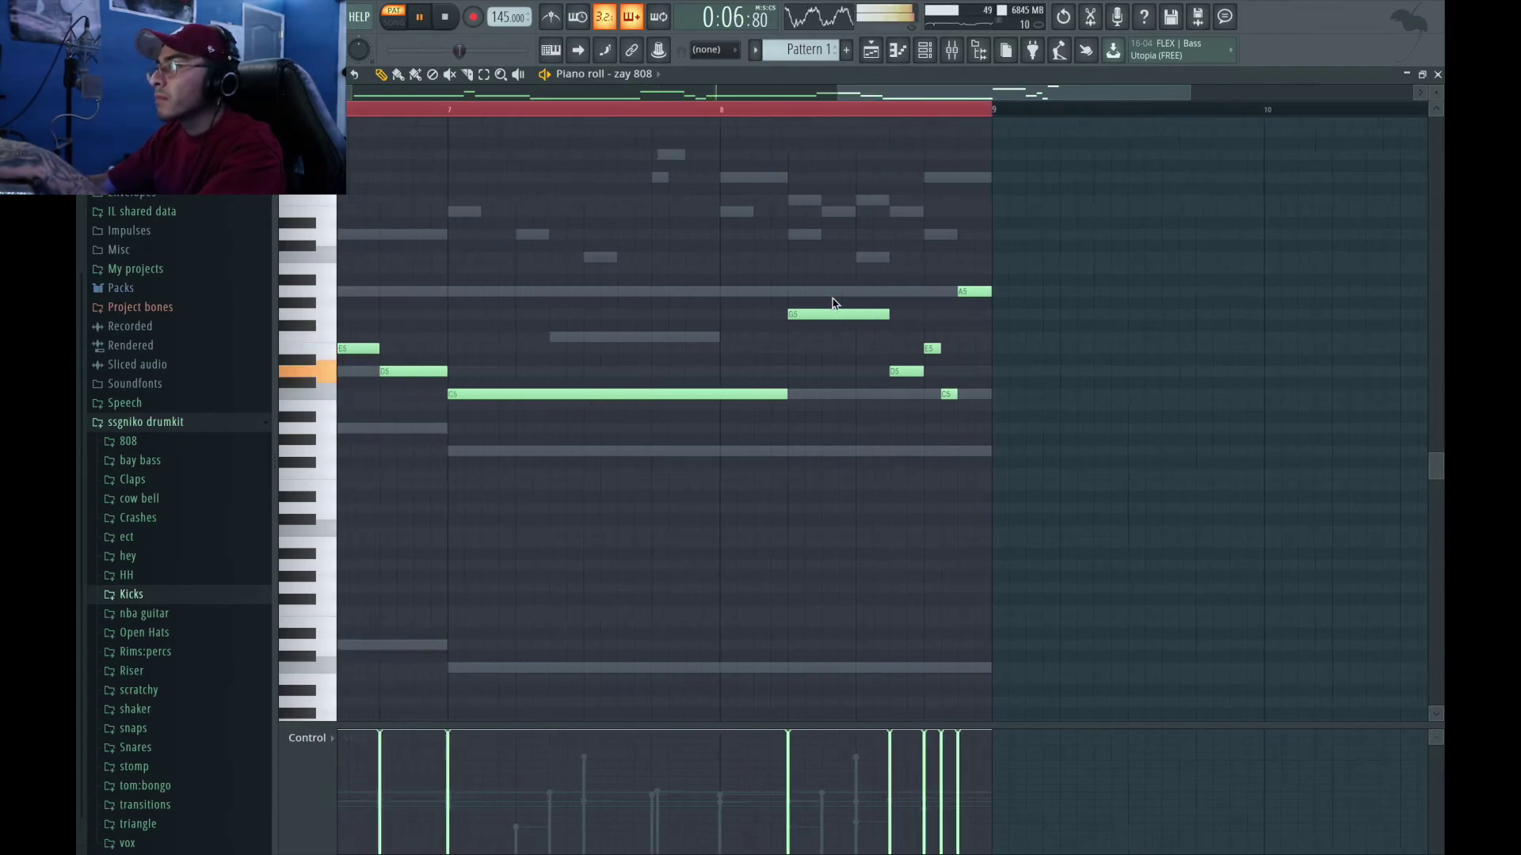
pyautogui.scroll(3, 800, 295)
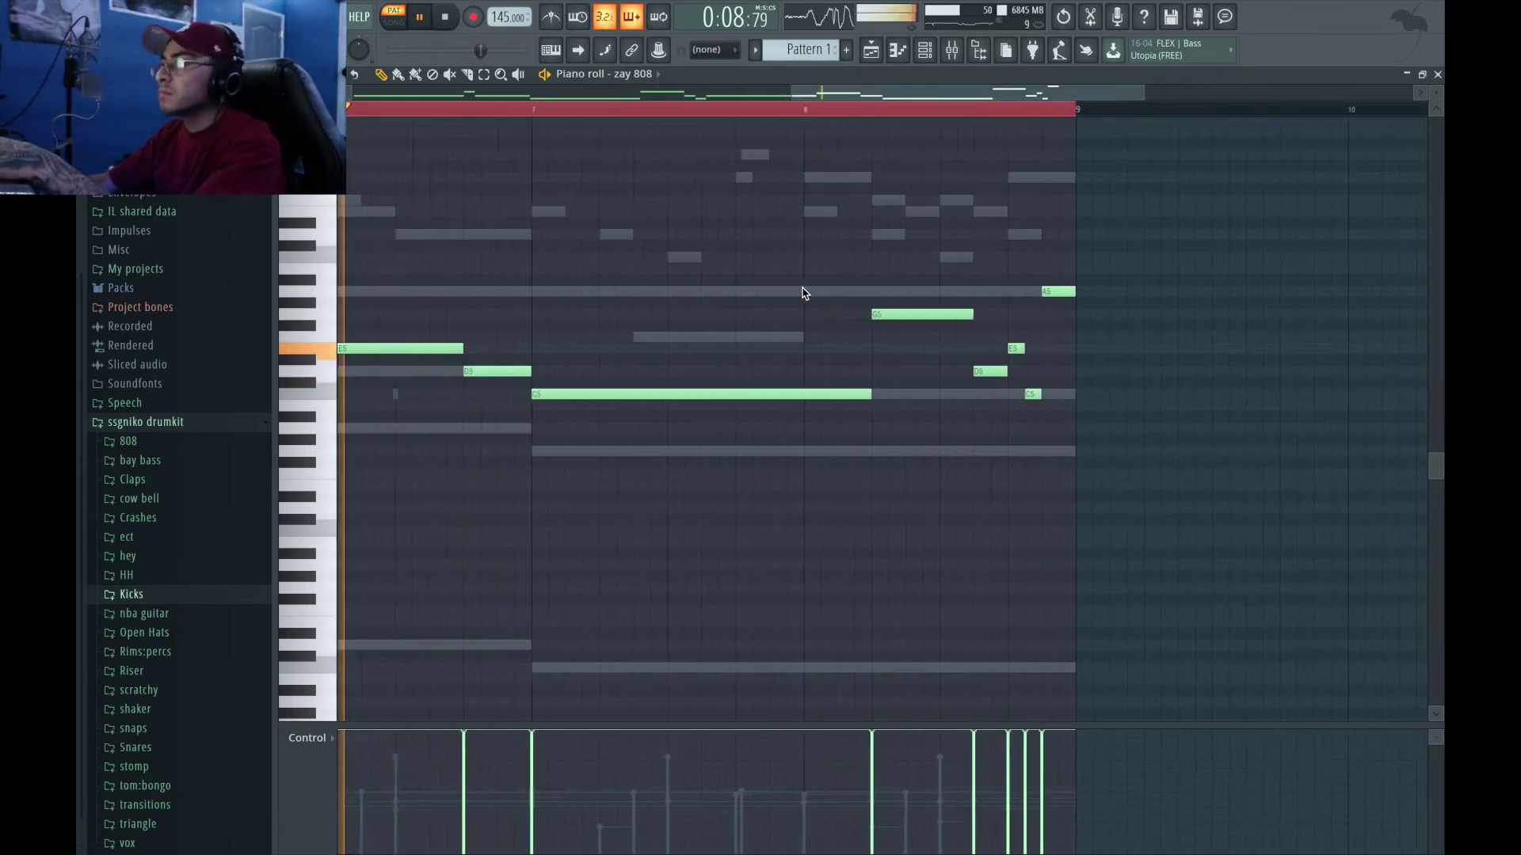
pyautogui.scroll(-2, 801, 289)
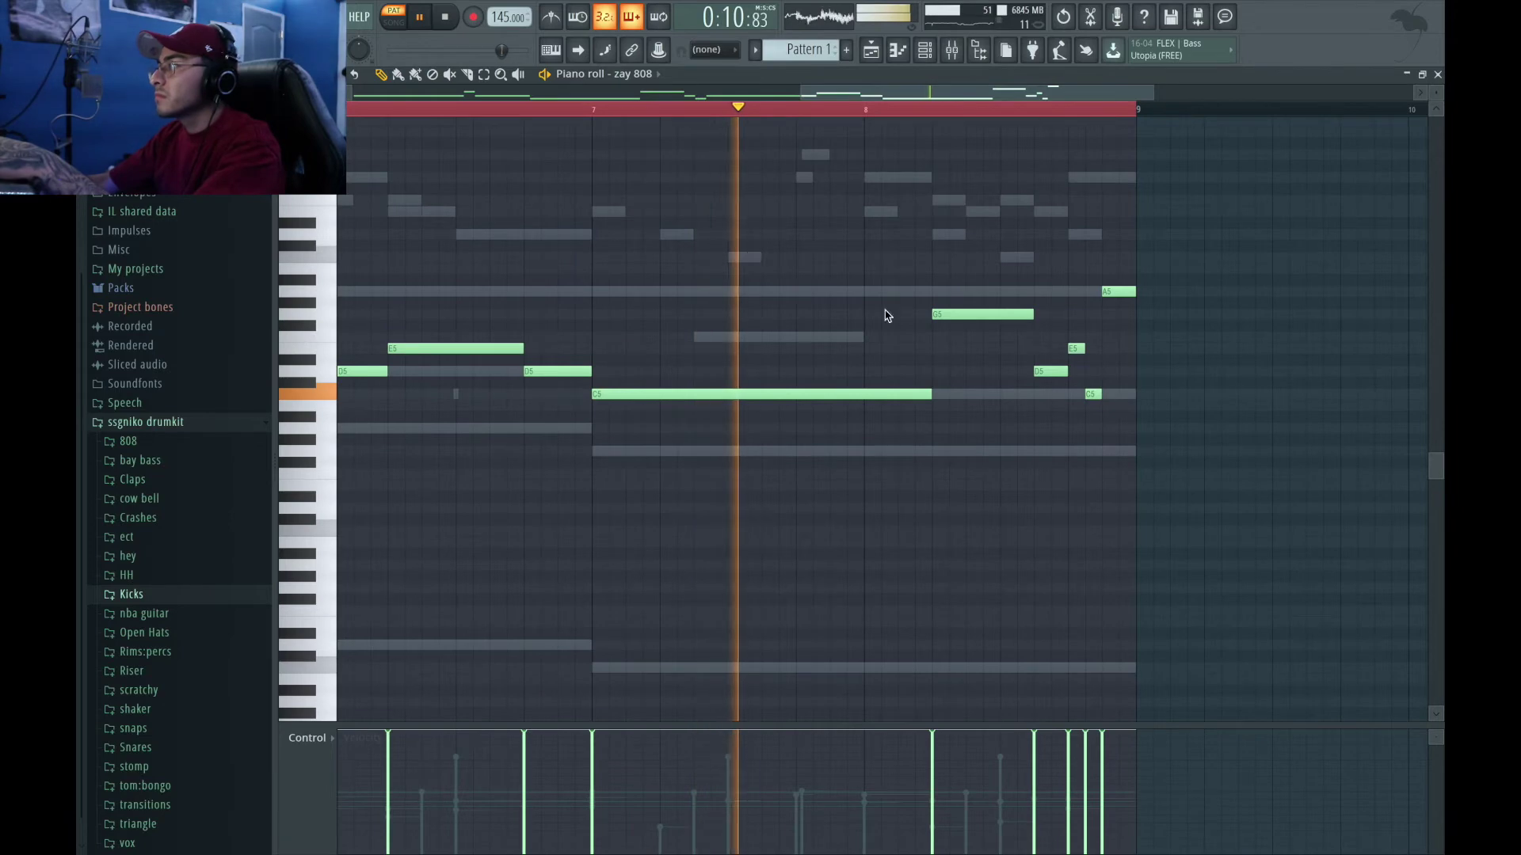
# Step: Copy all zay 808 notes into the TOTB Kick (10) channel and flatten them to C5
pyautogui.press('space')
pyautogui.hotkey('ctrl', 'a')
pyautogui.scroll(-3, 1323, 343)
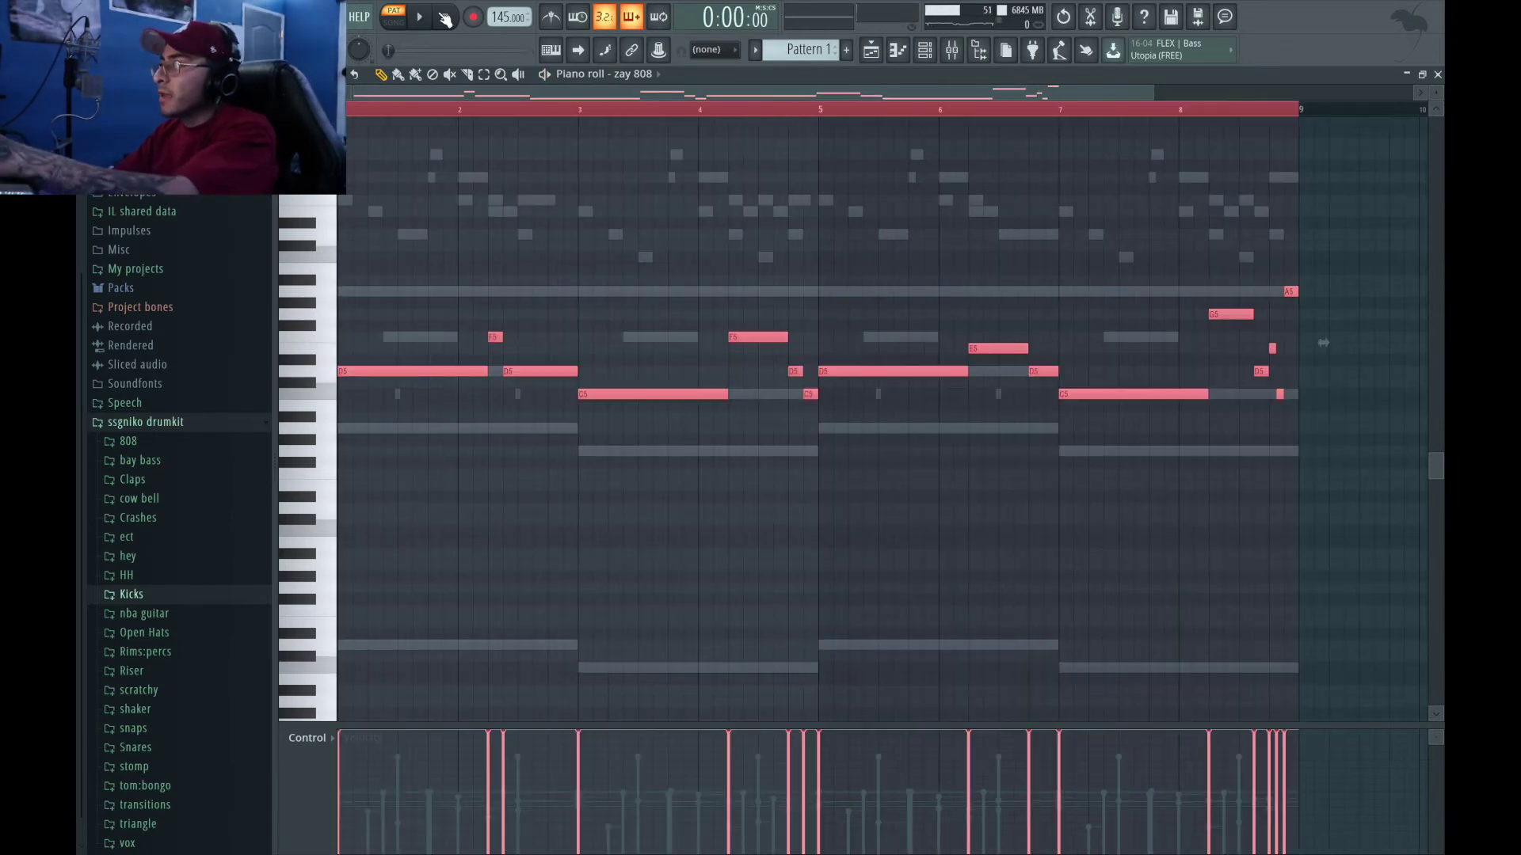
pyautogui.press('F6')
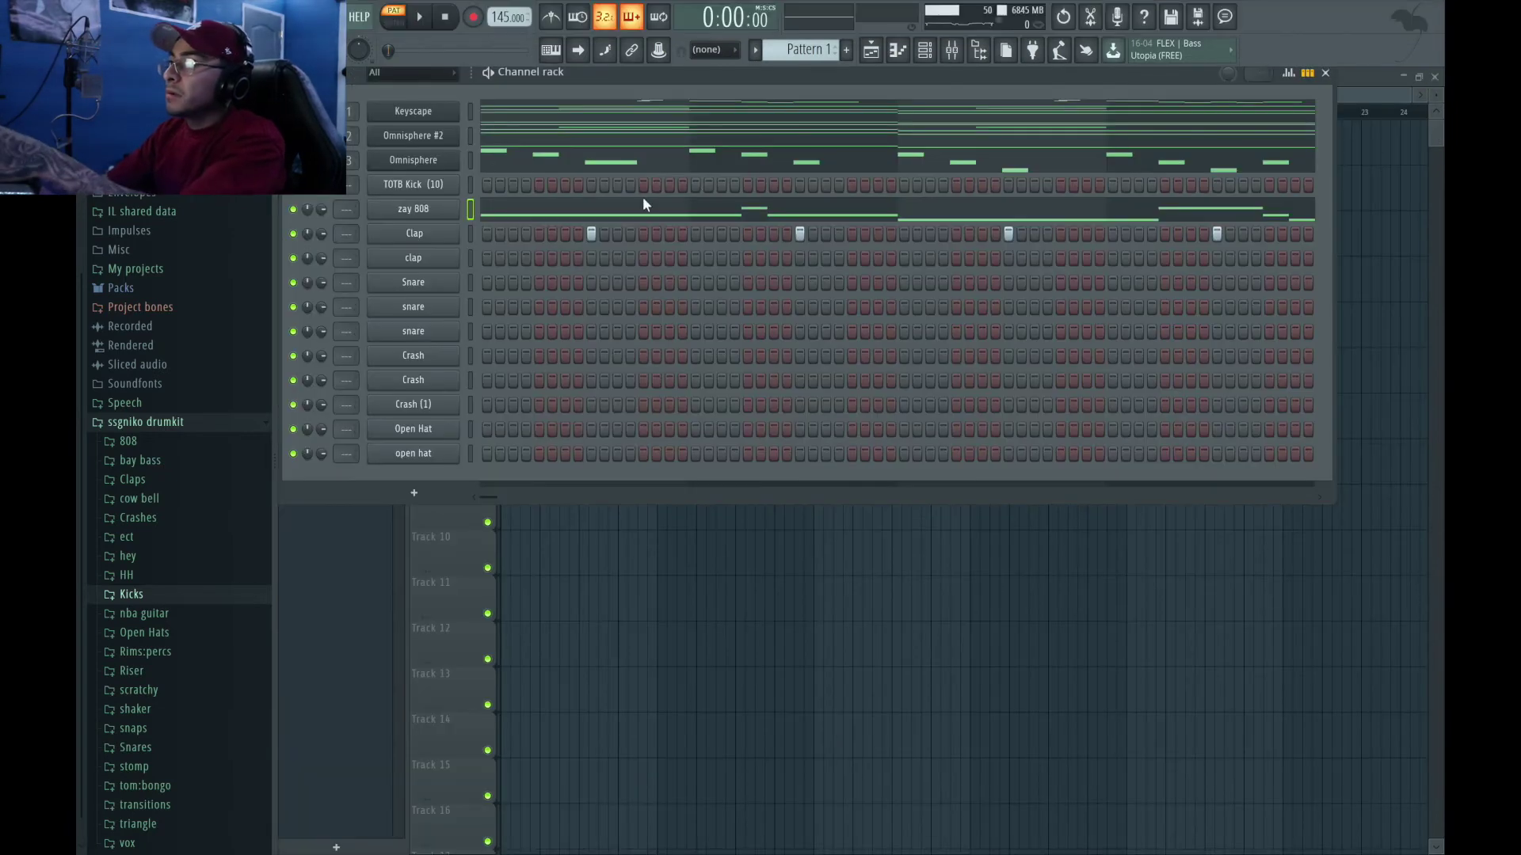
pyautogui.rightClick(440, 192)
pyautogui.click(487, 183)
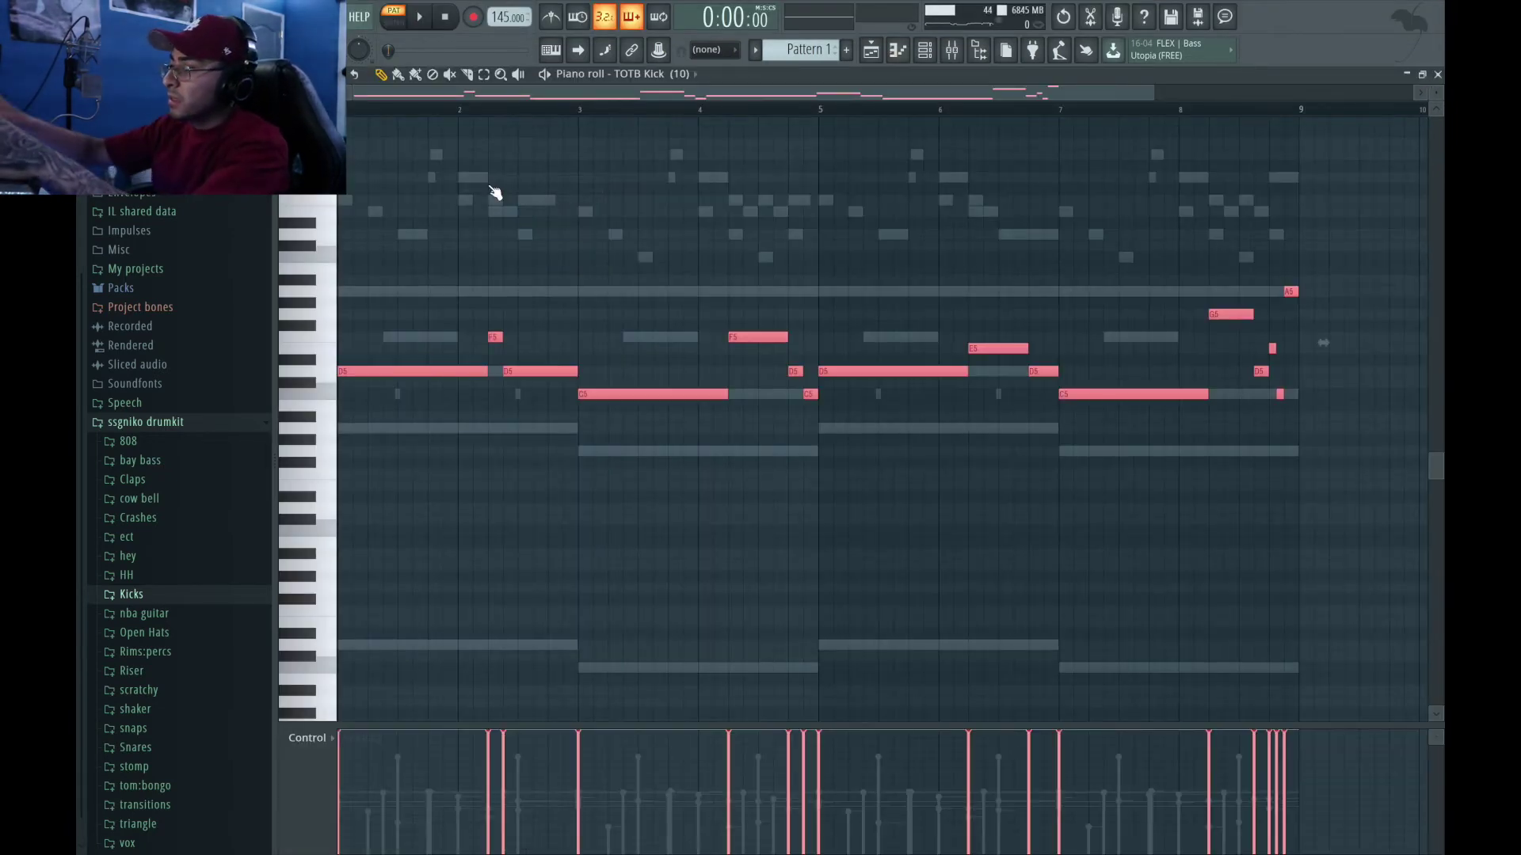
pyautogui.hotkey('alt', 'k')
pyautogui.press('Return')
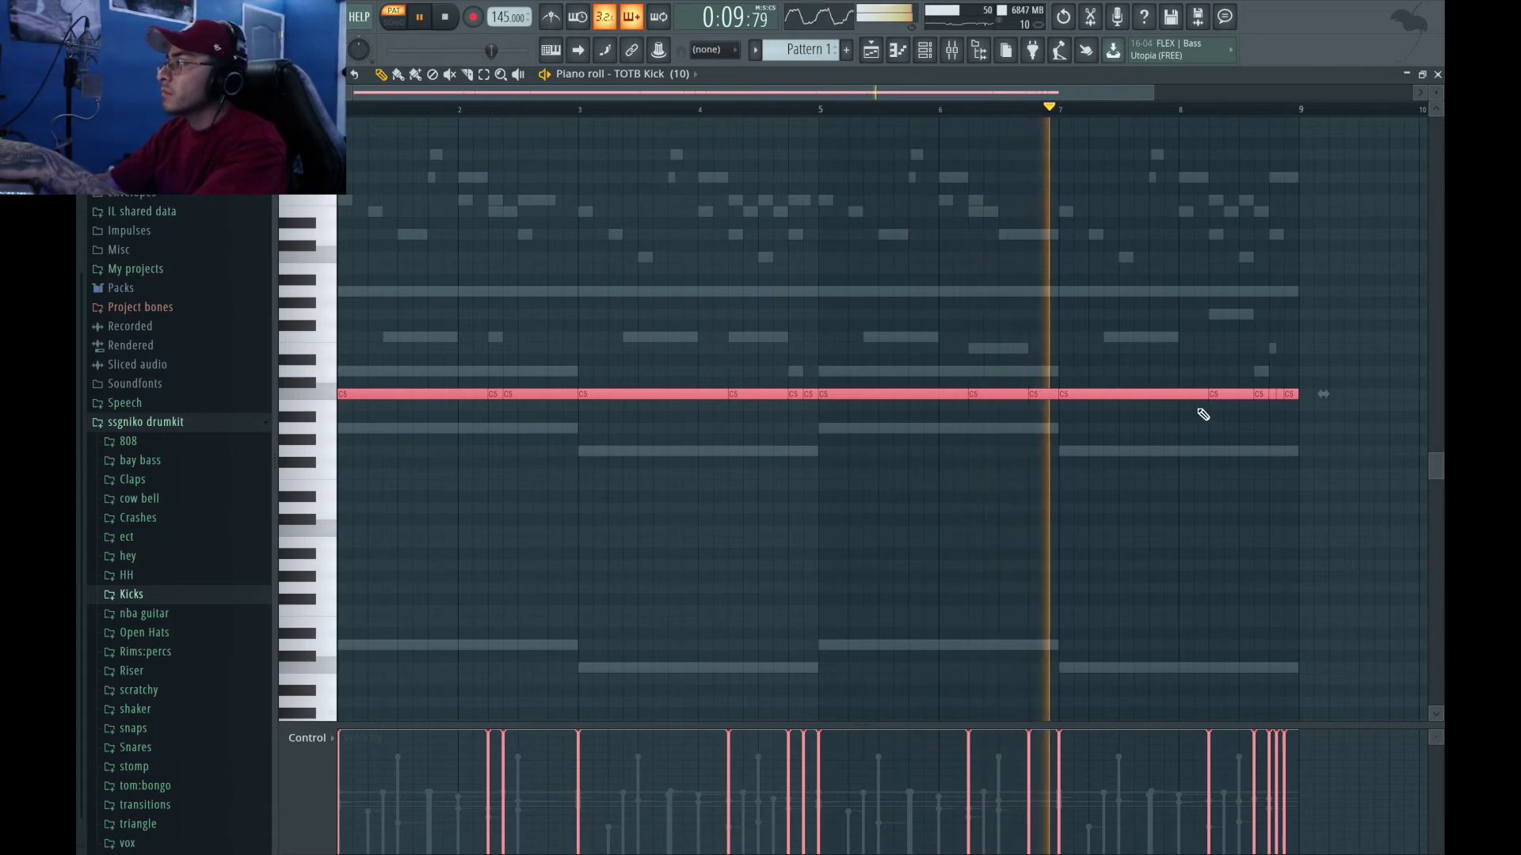
pyautogui.scroll(-1, 1203, 414)
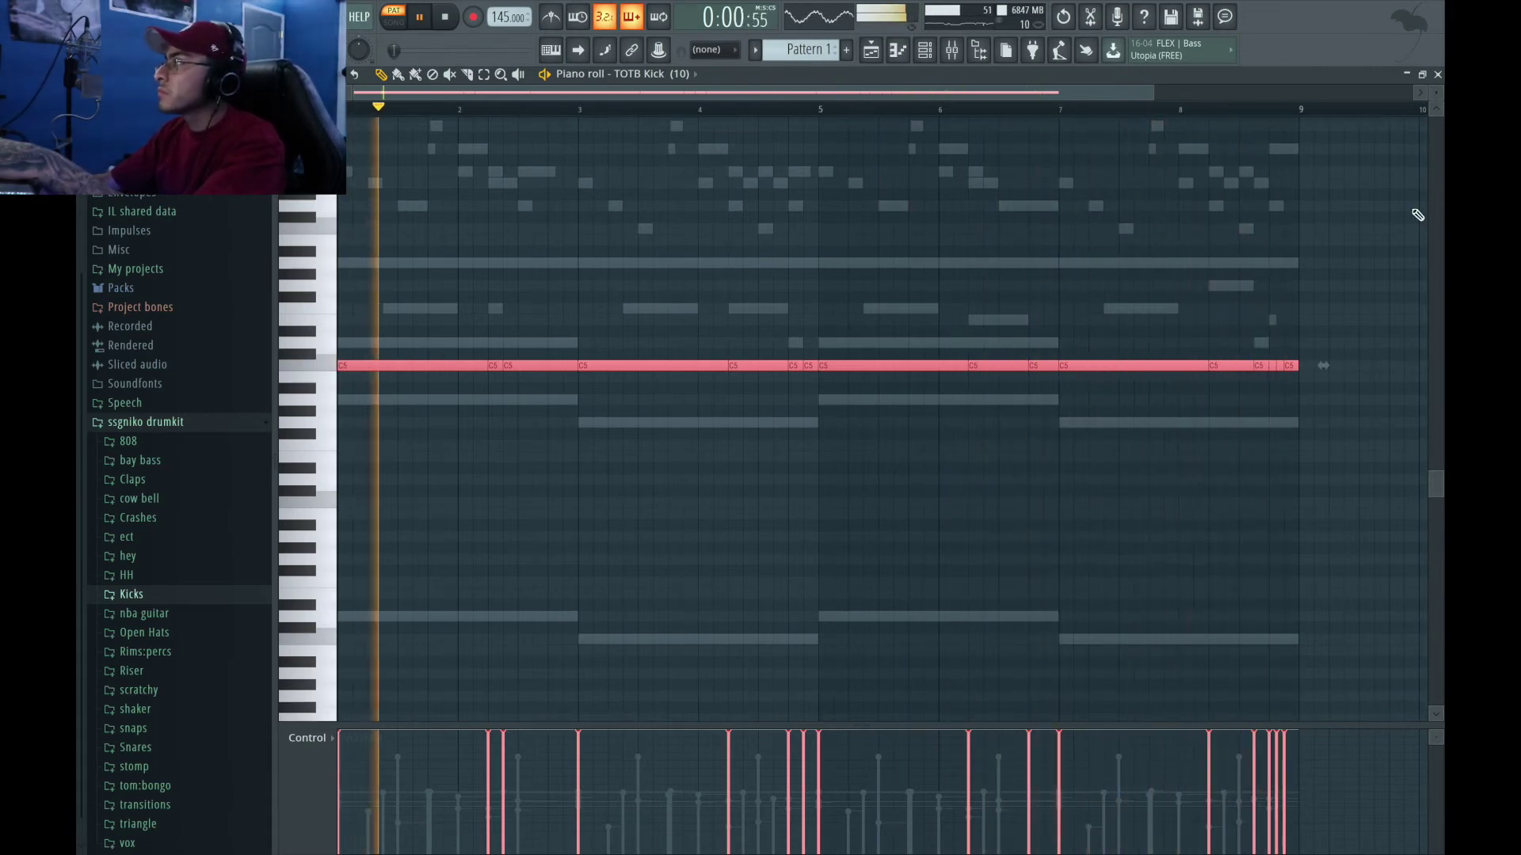
pyautogui.click(1438, 74)
pyautogui.click(445, 17)
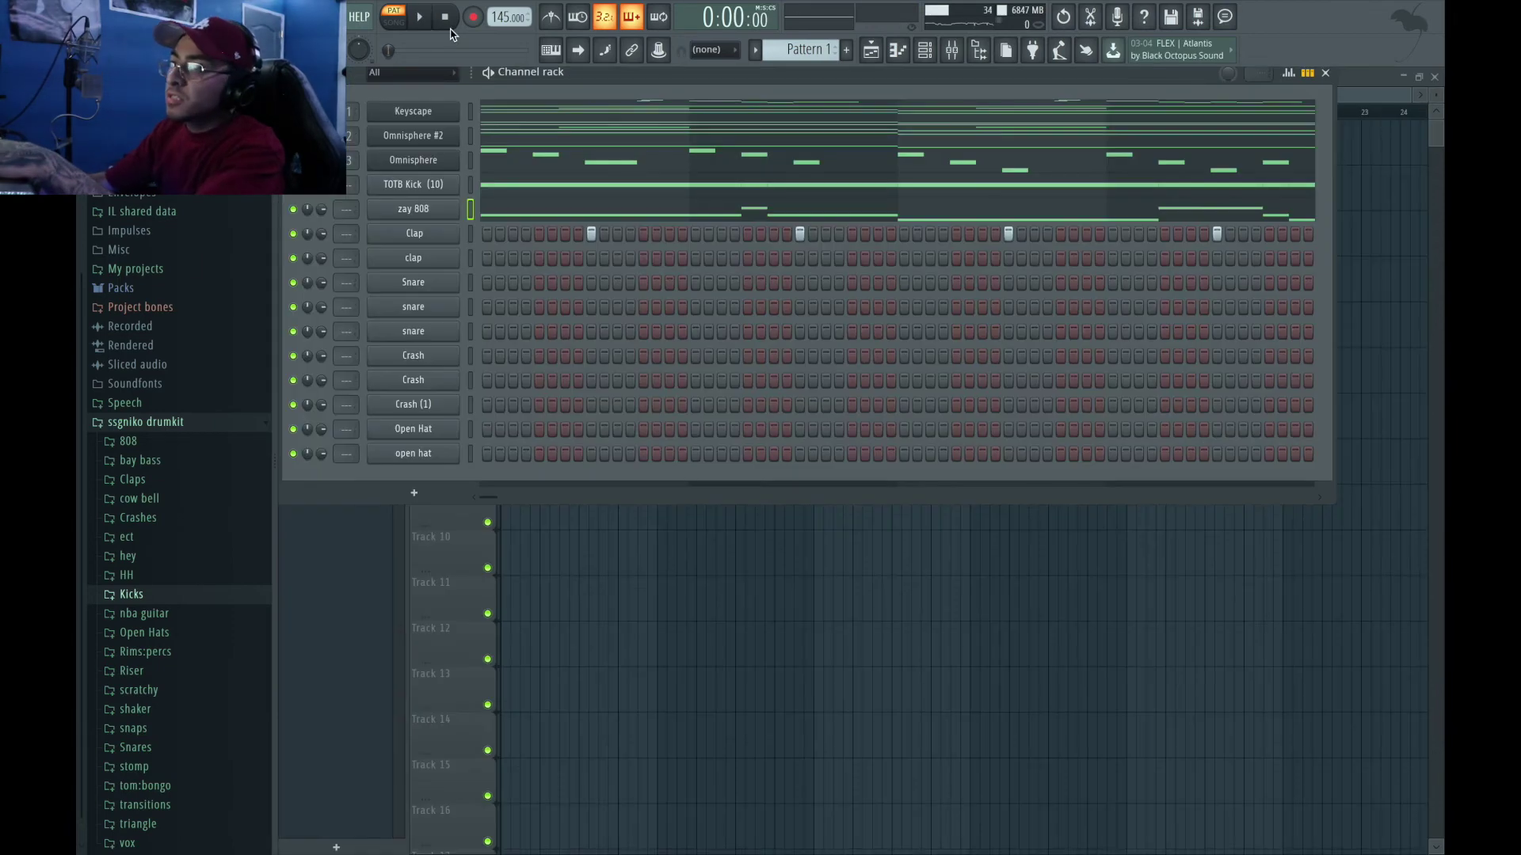
pyautogui.click(138, 575)
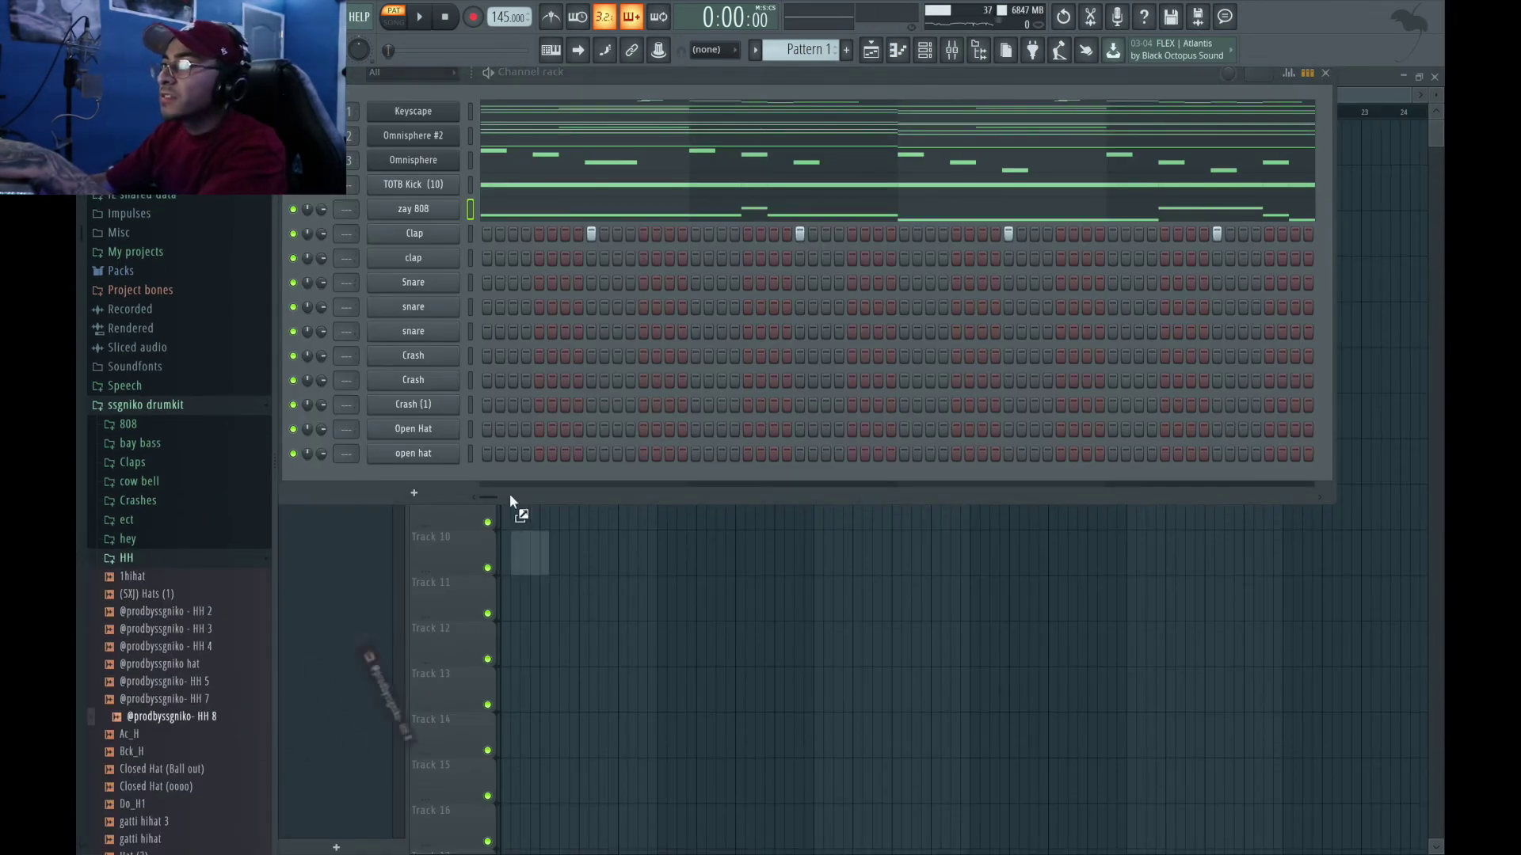
pyautogui.moveTo(444, 259)
pyautogui.mouseDown()
pyautogui.moveTo(436, 222)
pyautogui.moveTo(440, 238)
pyautogui.mouseUp()
pyautogui.press('space')
pyautogui.rightClick(456, 257)
pyautogui.click(485, 258)
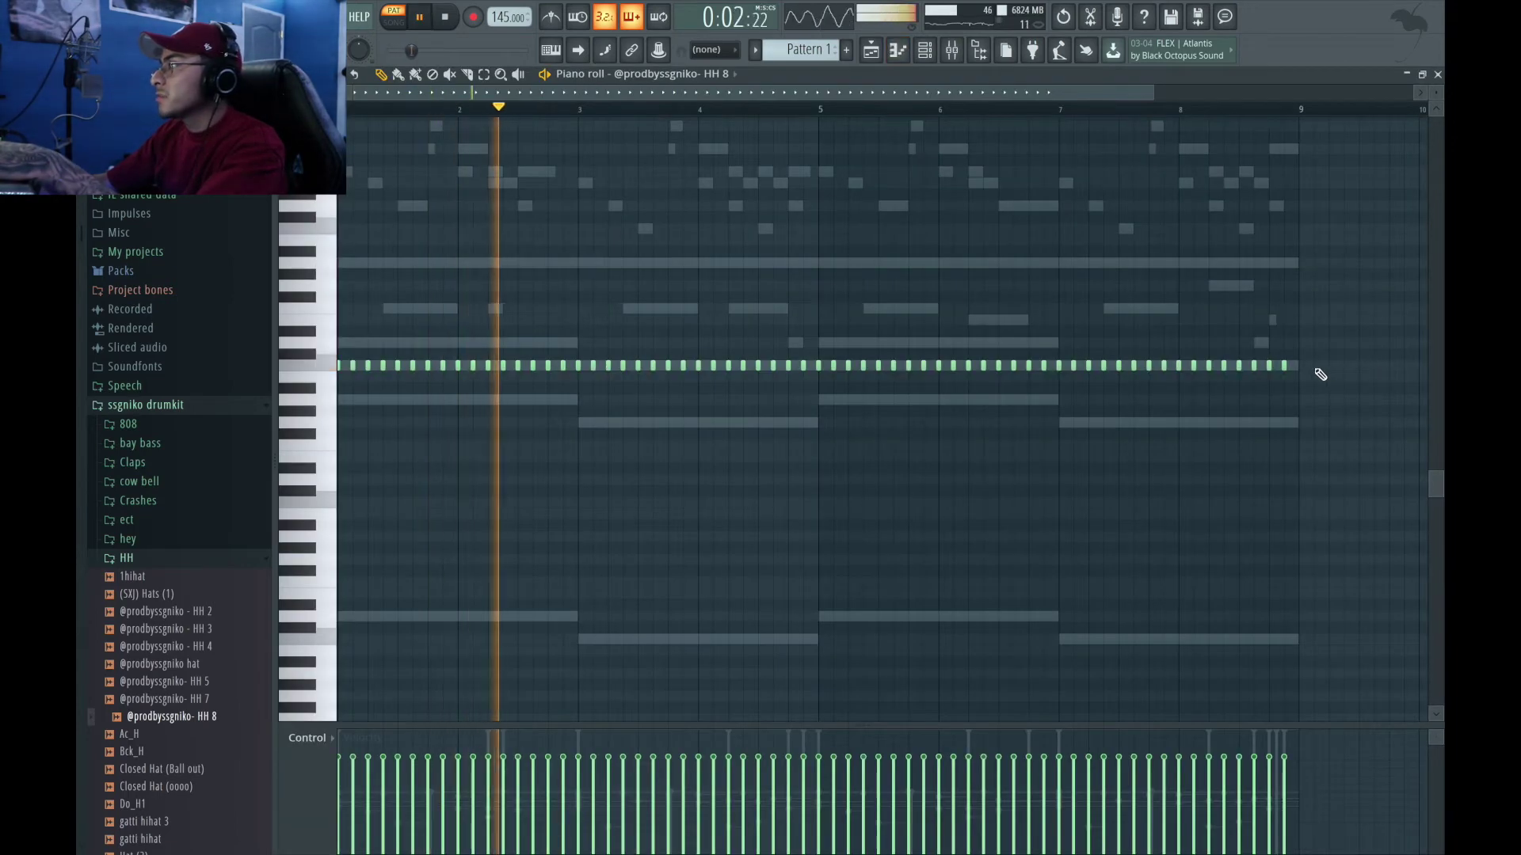
# Step: Extend the HH 8 notes to close the gaps across the eight bars and randomize their velocities
pyautogui.hotkey('ctrl', 'a')
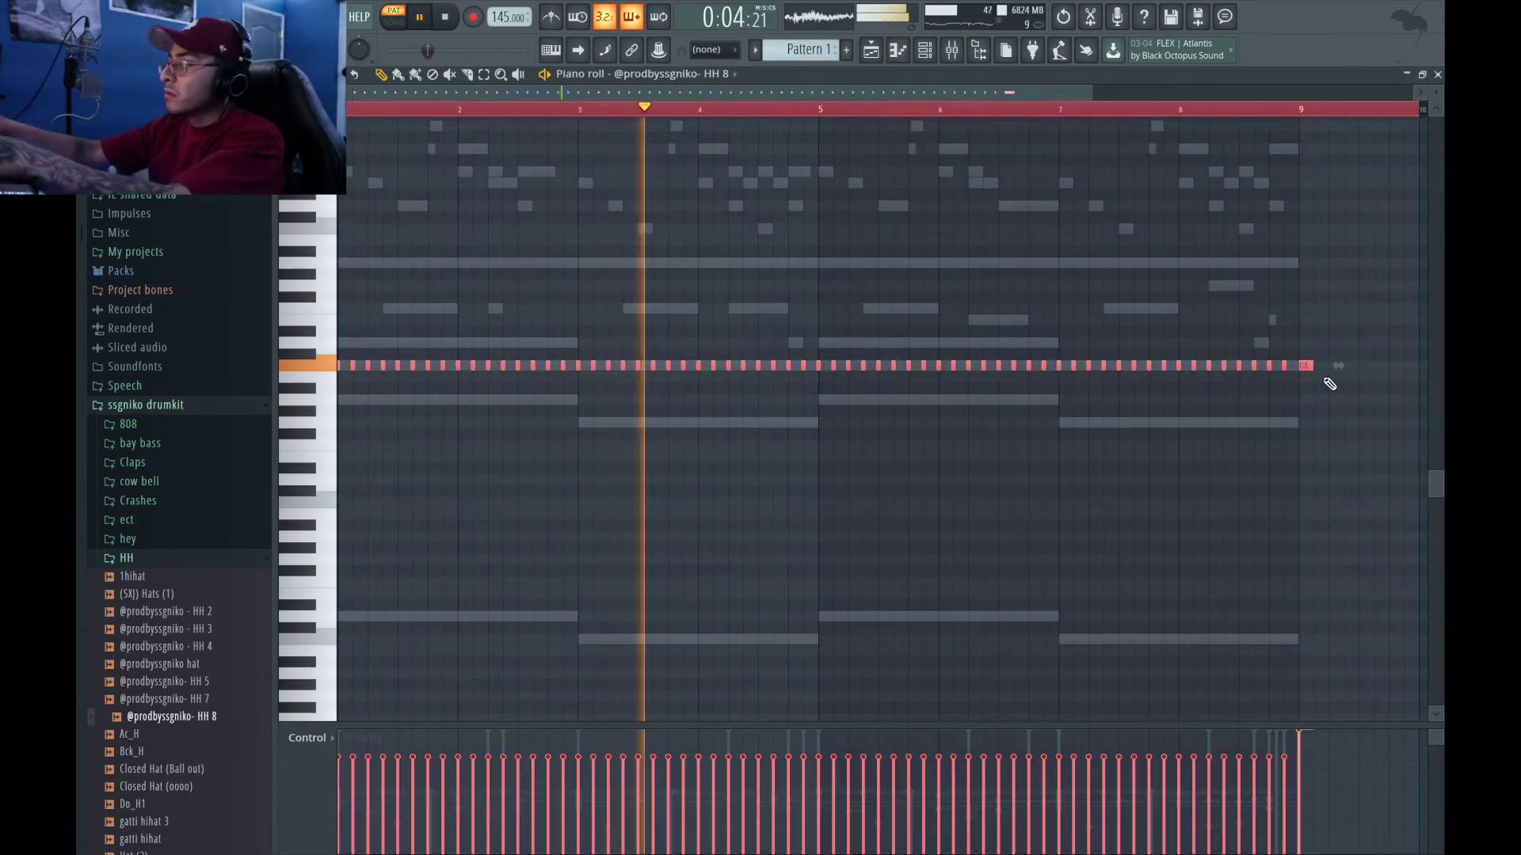
pyautogui.hotkey('alt', 'r')
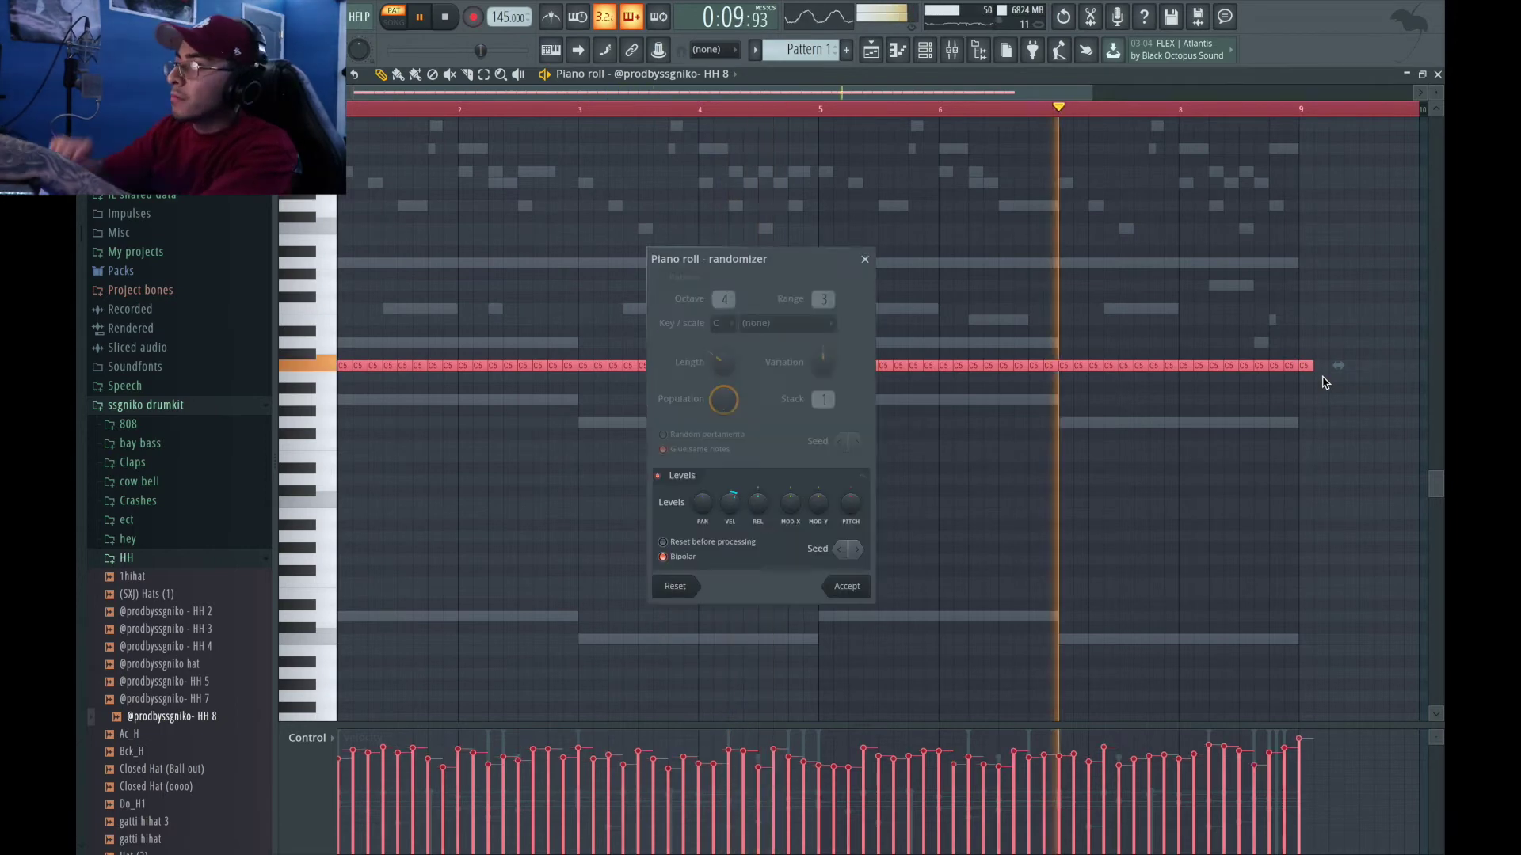
pyautogui.click(847, 586)
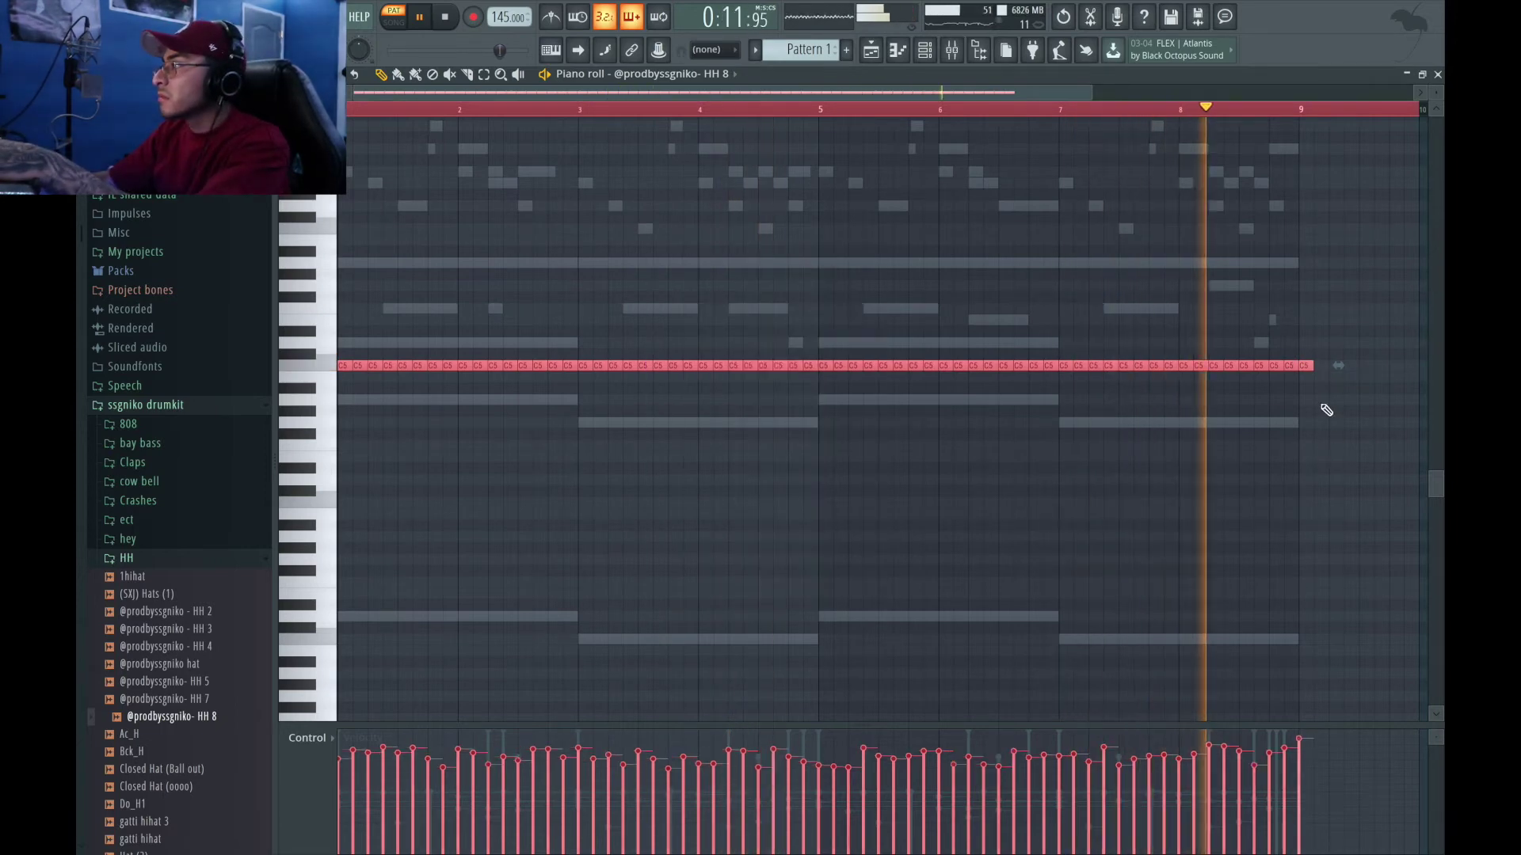
pyautogui.click(1315, 377)
pyautogui.rightClick(1309, 368)
pyautogui.press('space')
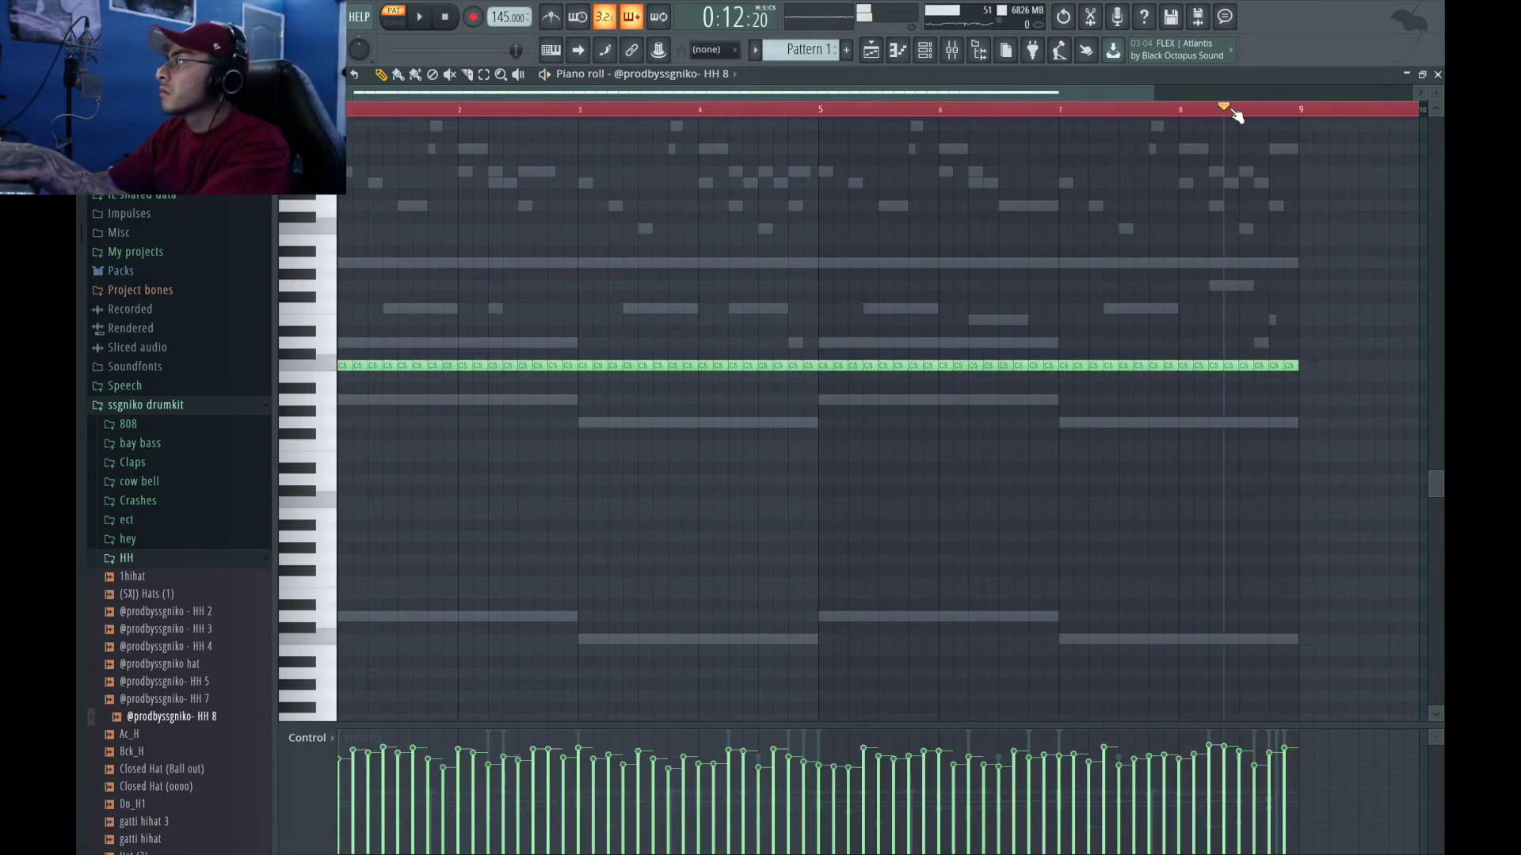
pyautogui.click(1438, 76)
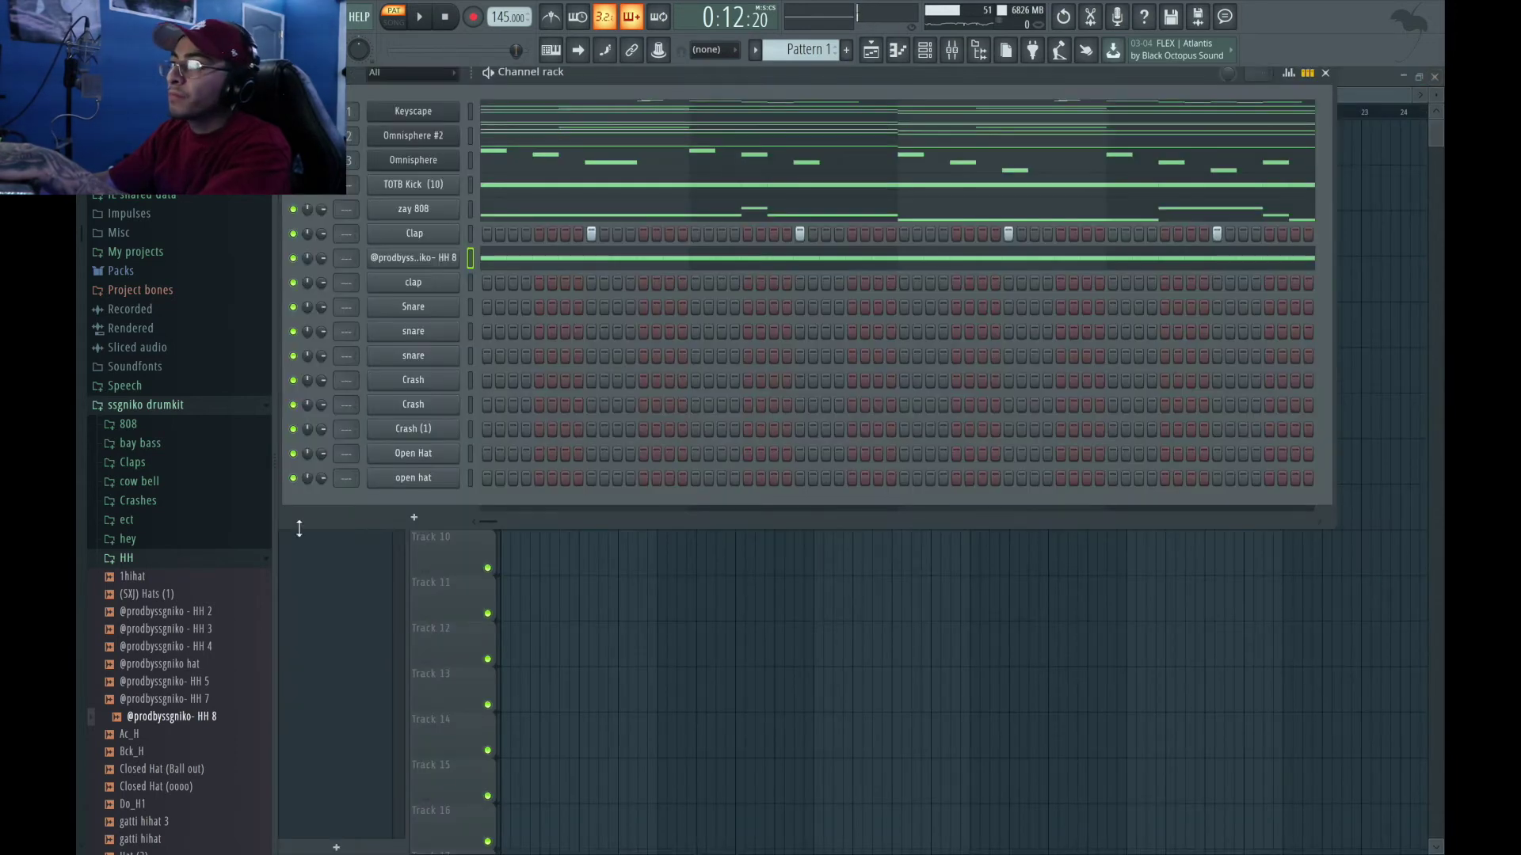
# Step: Place Snare hits on steps 15 and 19 and repeat the pair every two bars through bar 8
pyautogui.press('space')
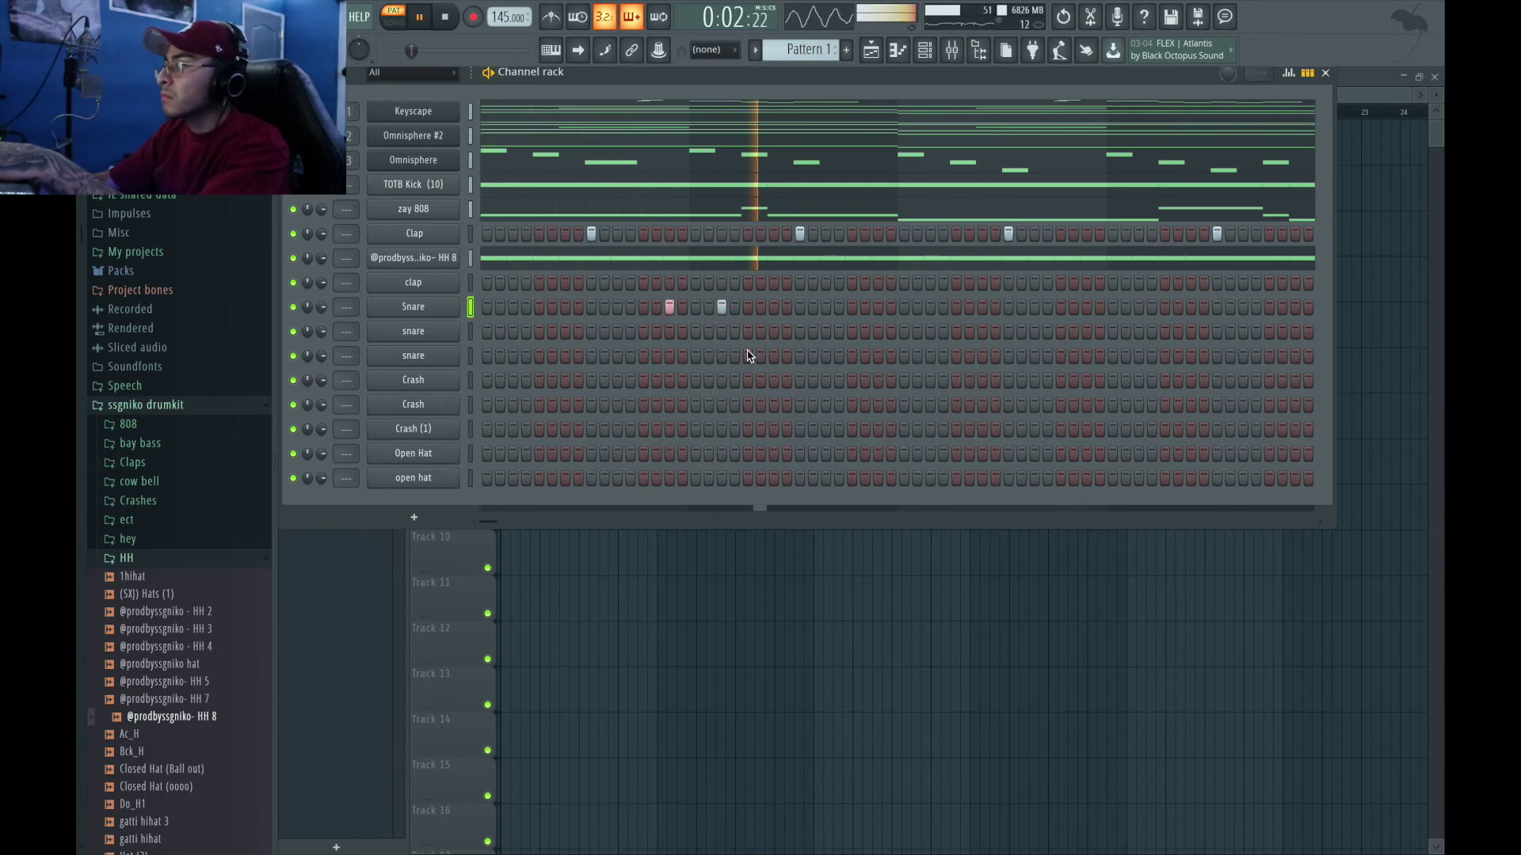
pyautogui.rightClick(444, 311)
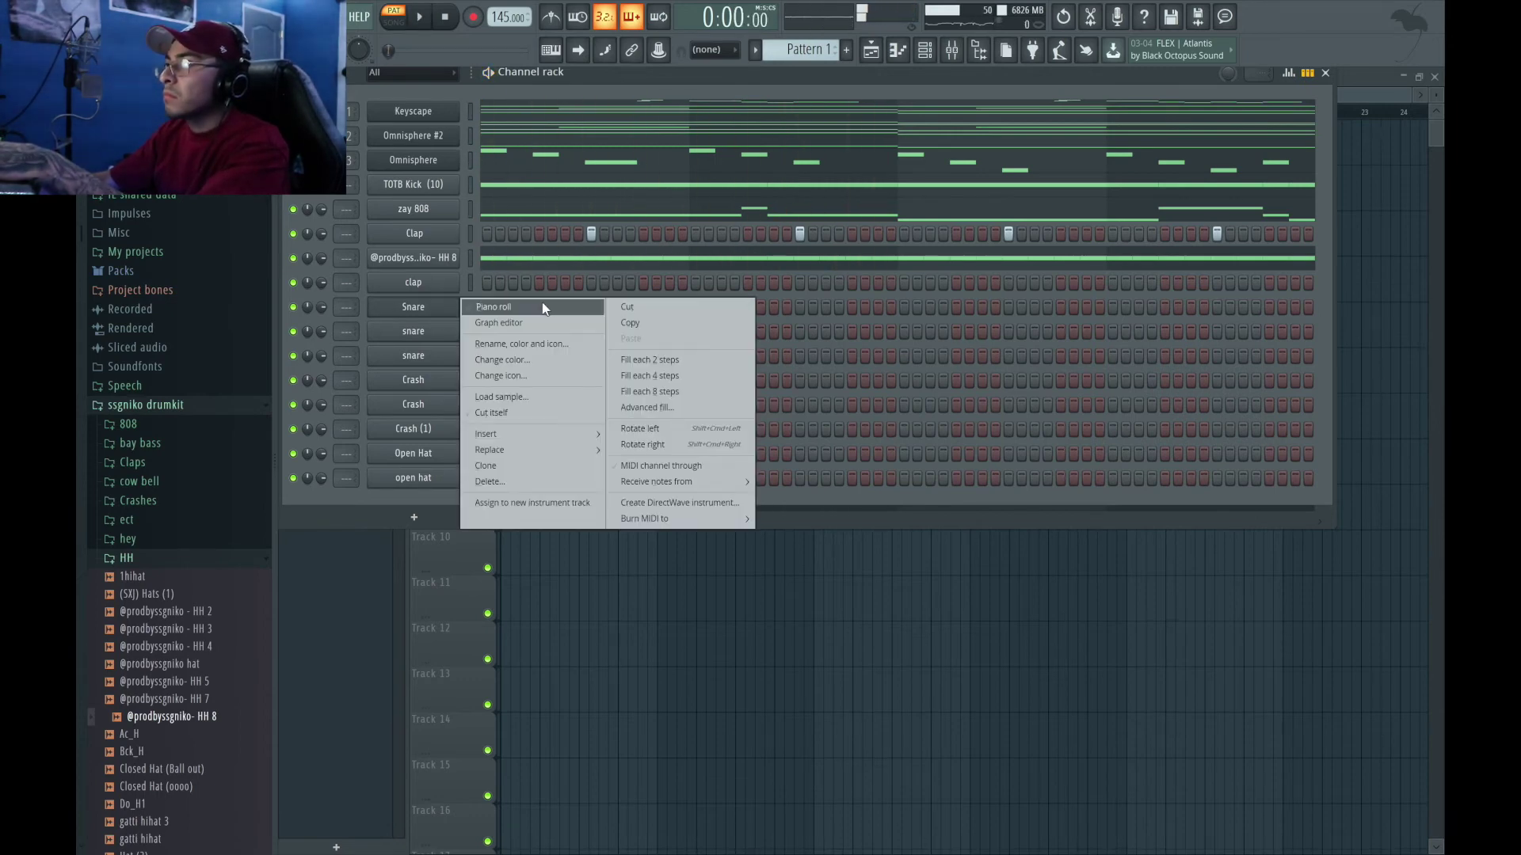
pyautogui.click(542, 302)
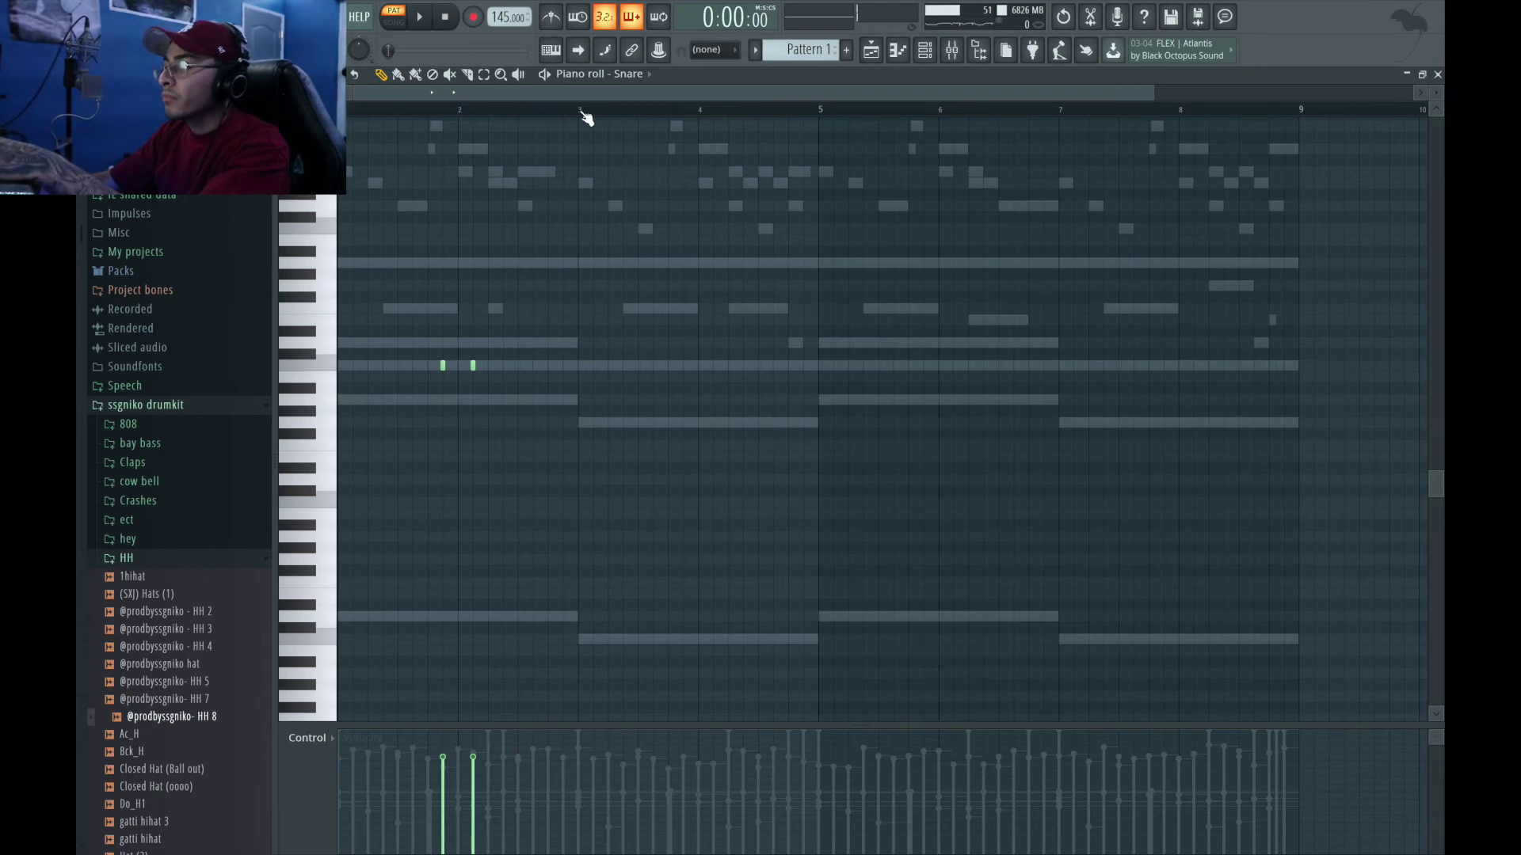
pyautogui.hotkey('ctrl', 'b')
pyautogui.hotkey('ctrl', 'b')
pyautogui.hotkey('ctrl', 'b')
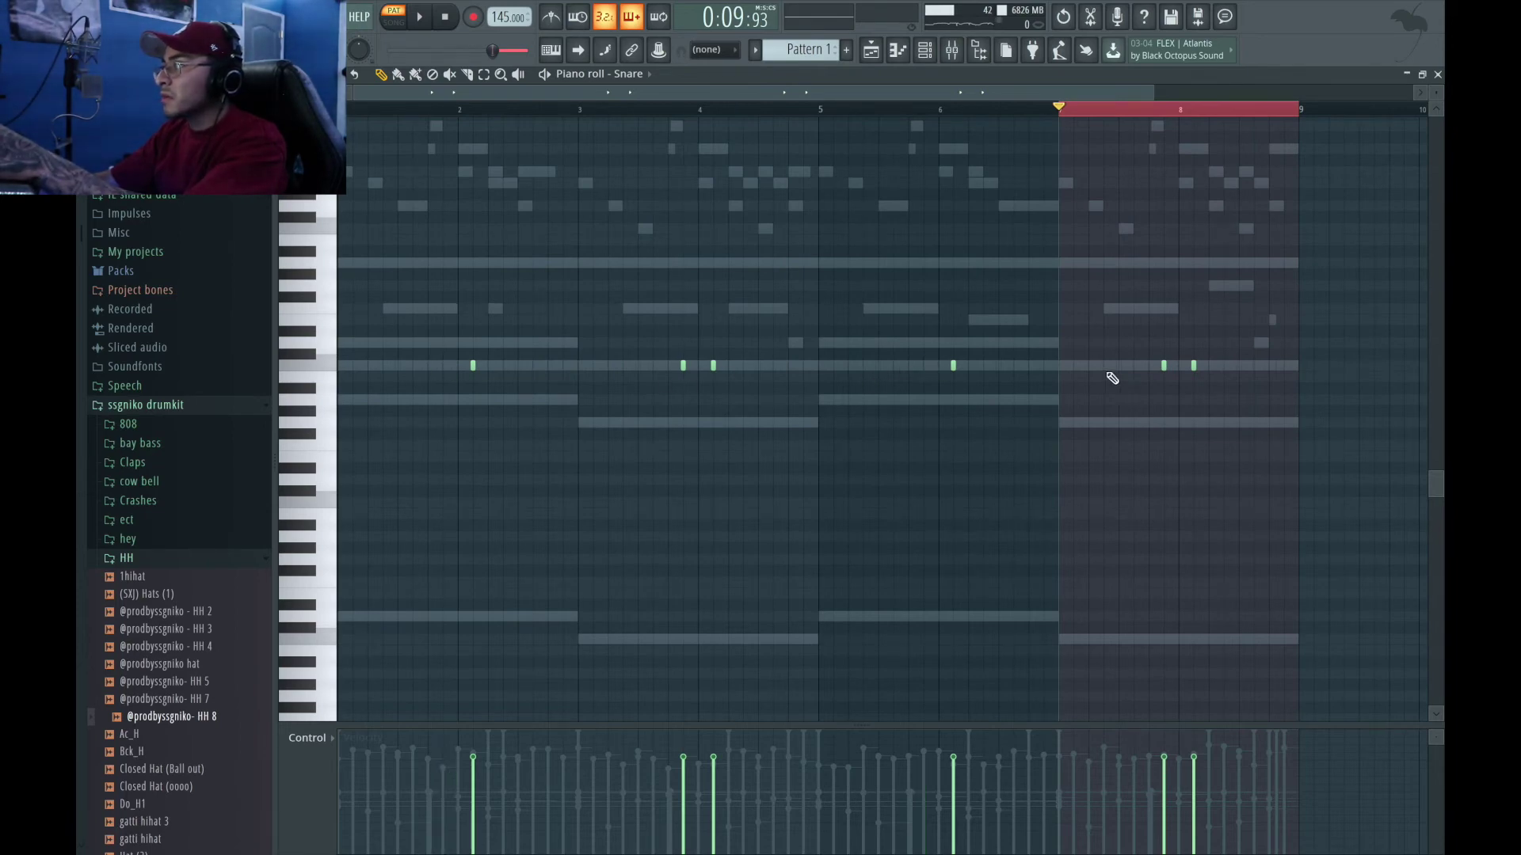
# Step: Remove the first Snare hit of the pairs in bars 1, 5 and 7, and collapse the HH sample folder
pyautogui.press('space')
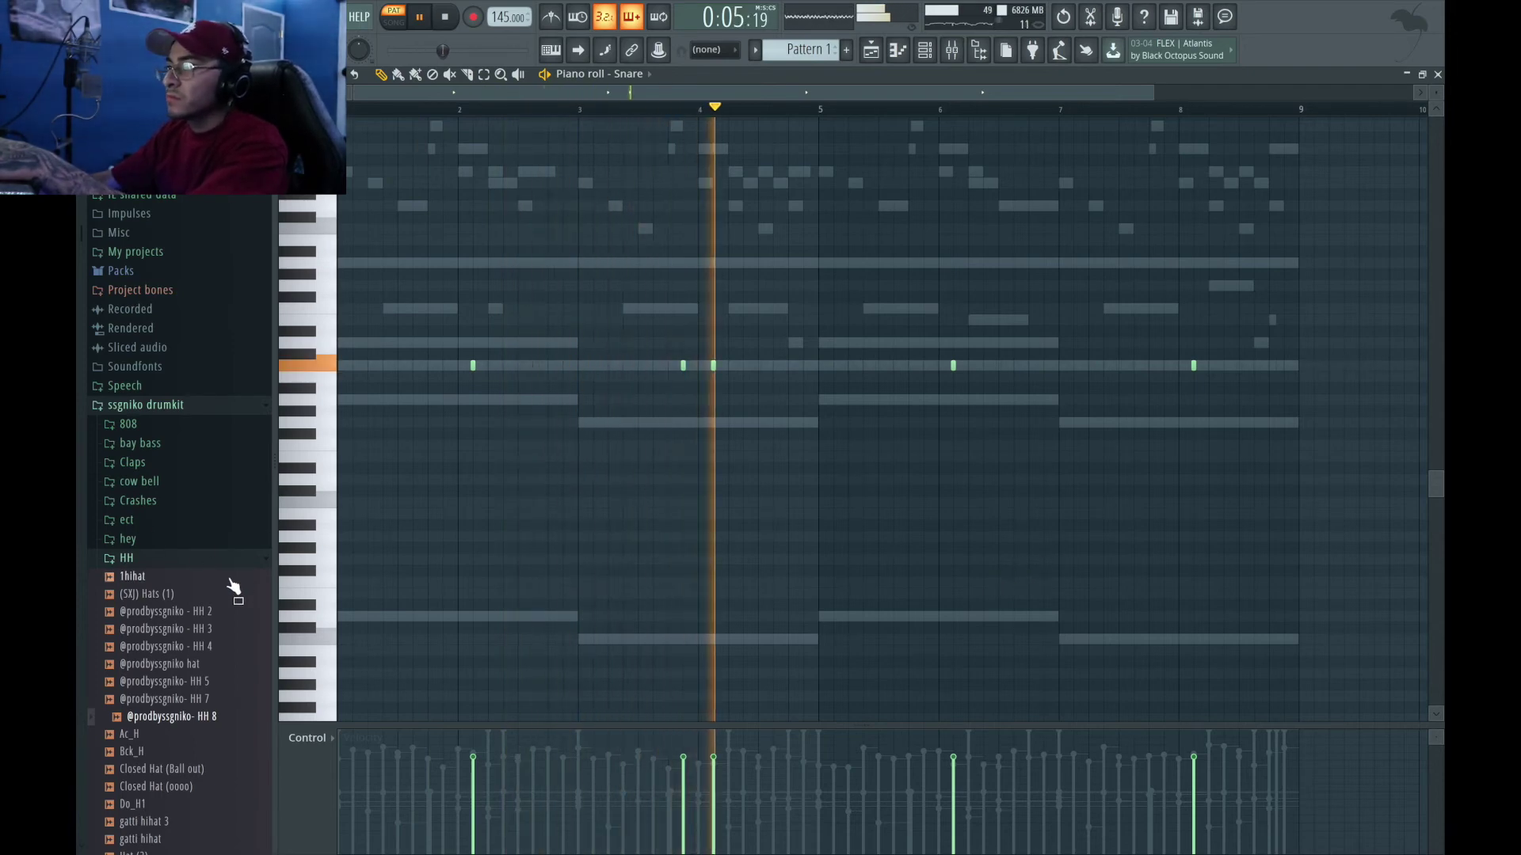
pyautogui.click(245, 559)
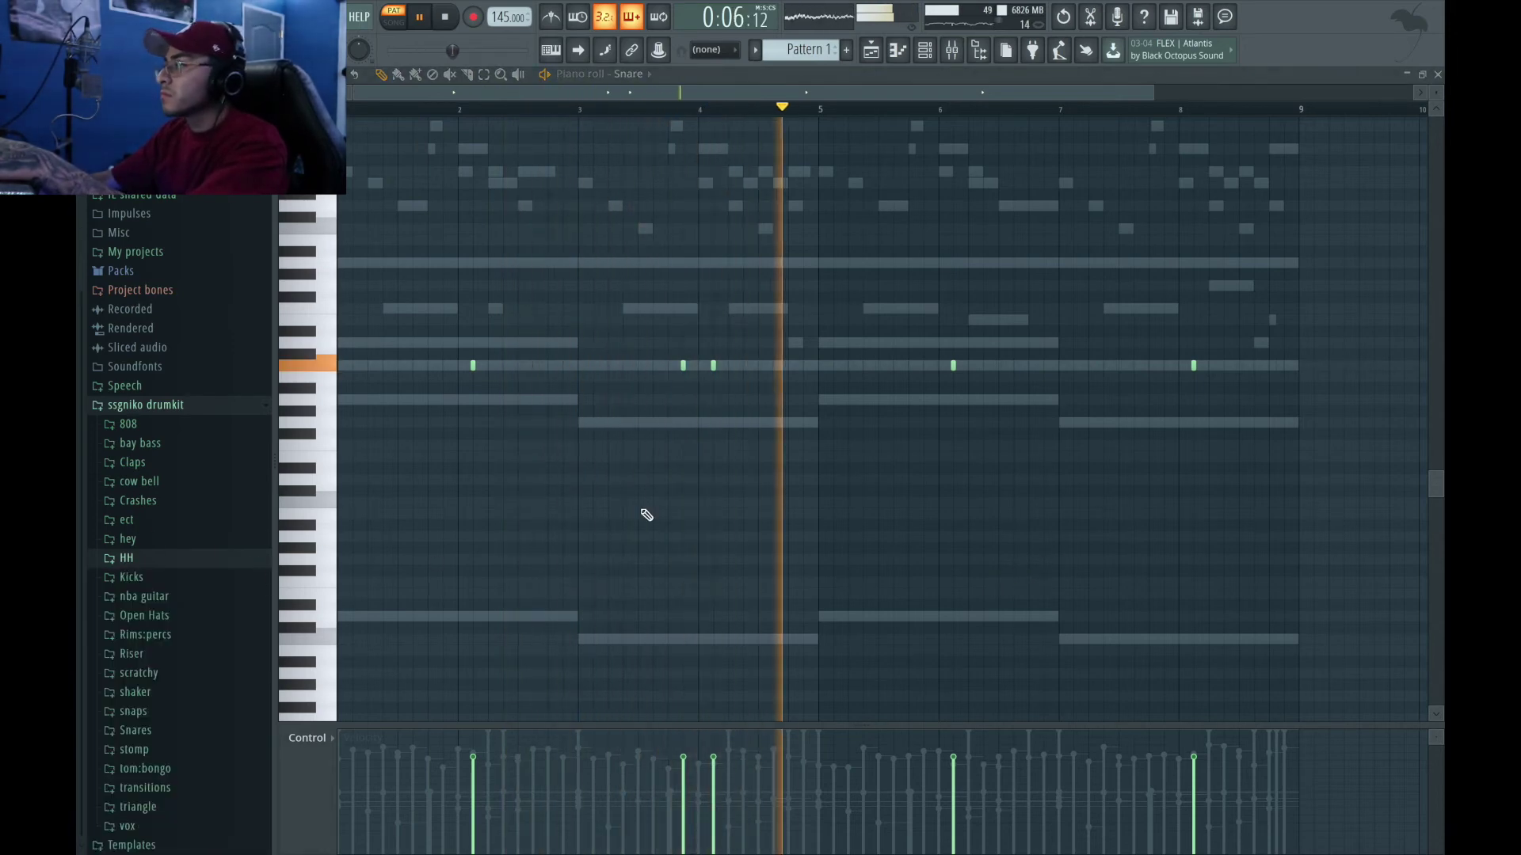
pyautogui.click(1124, 228)
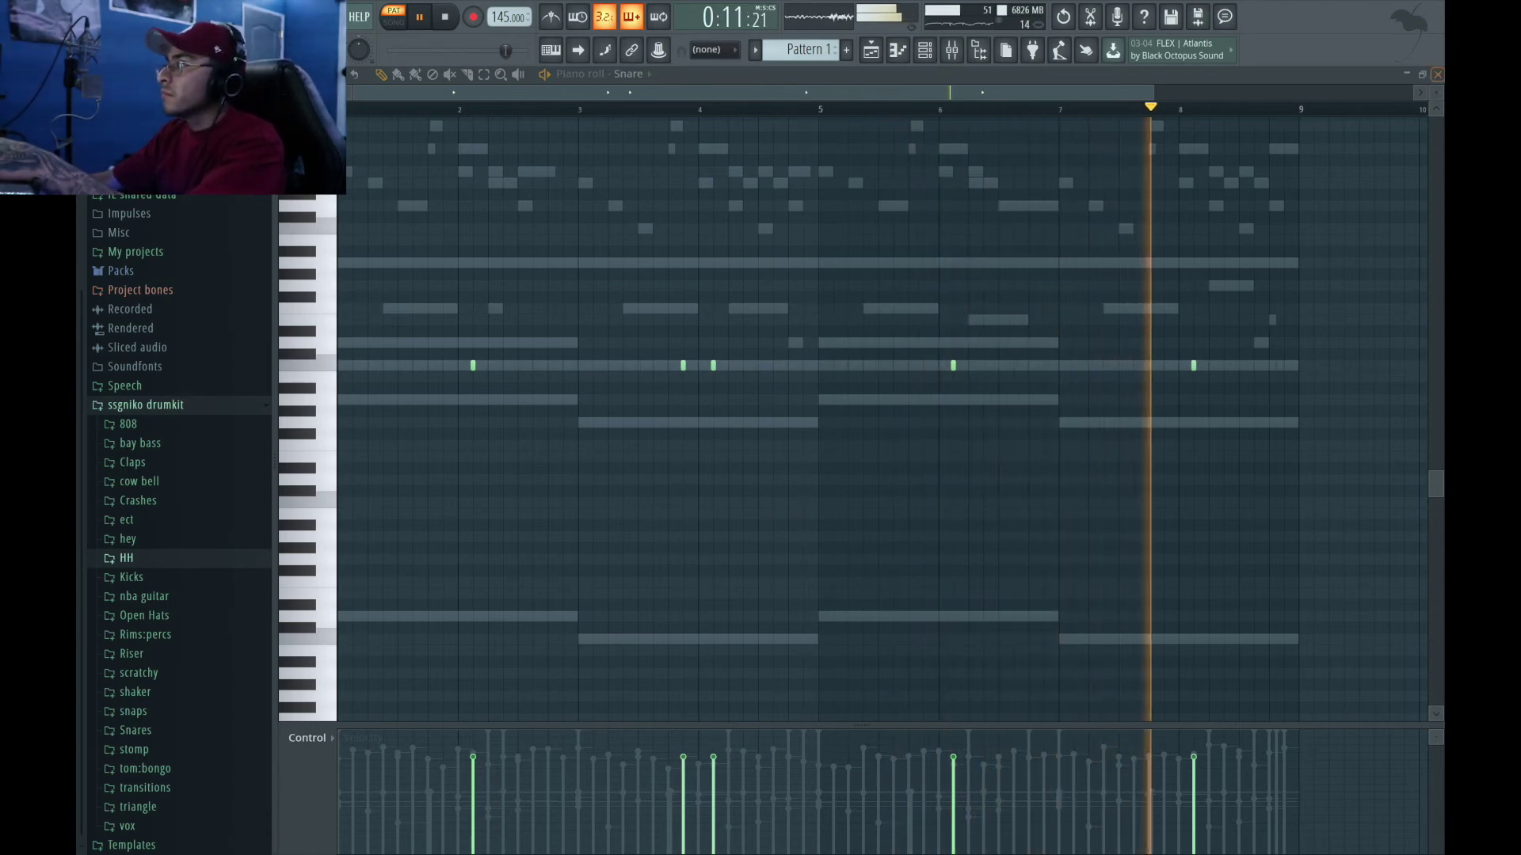
pyautogui.click(1437, 74)
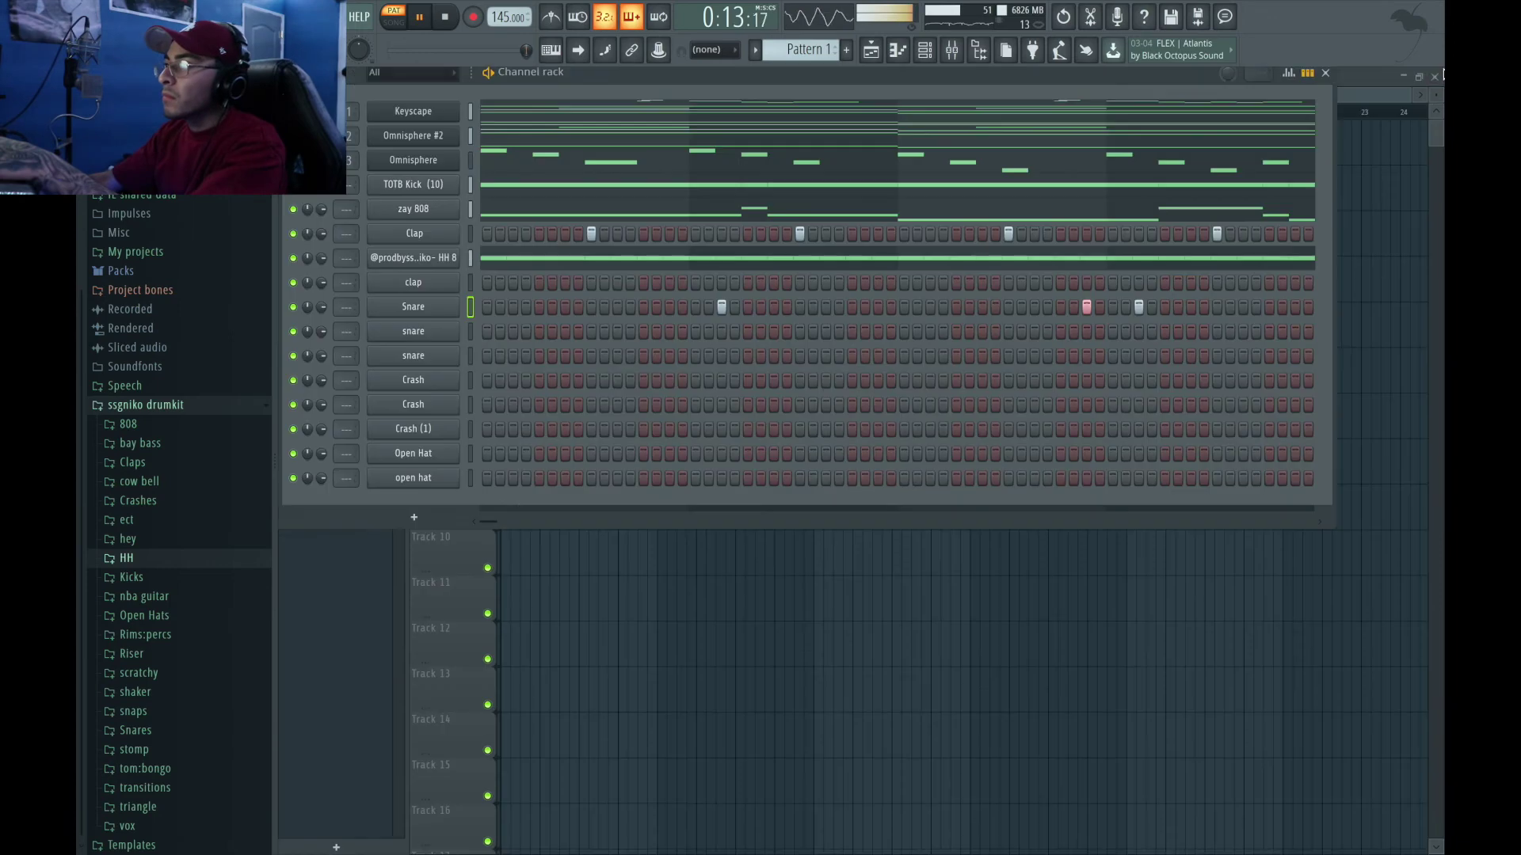
# Step: Place Crash and muted riser hits on step 1, and Open Hat hits on steps 5 and 37
pyautogui.click(486, 381)
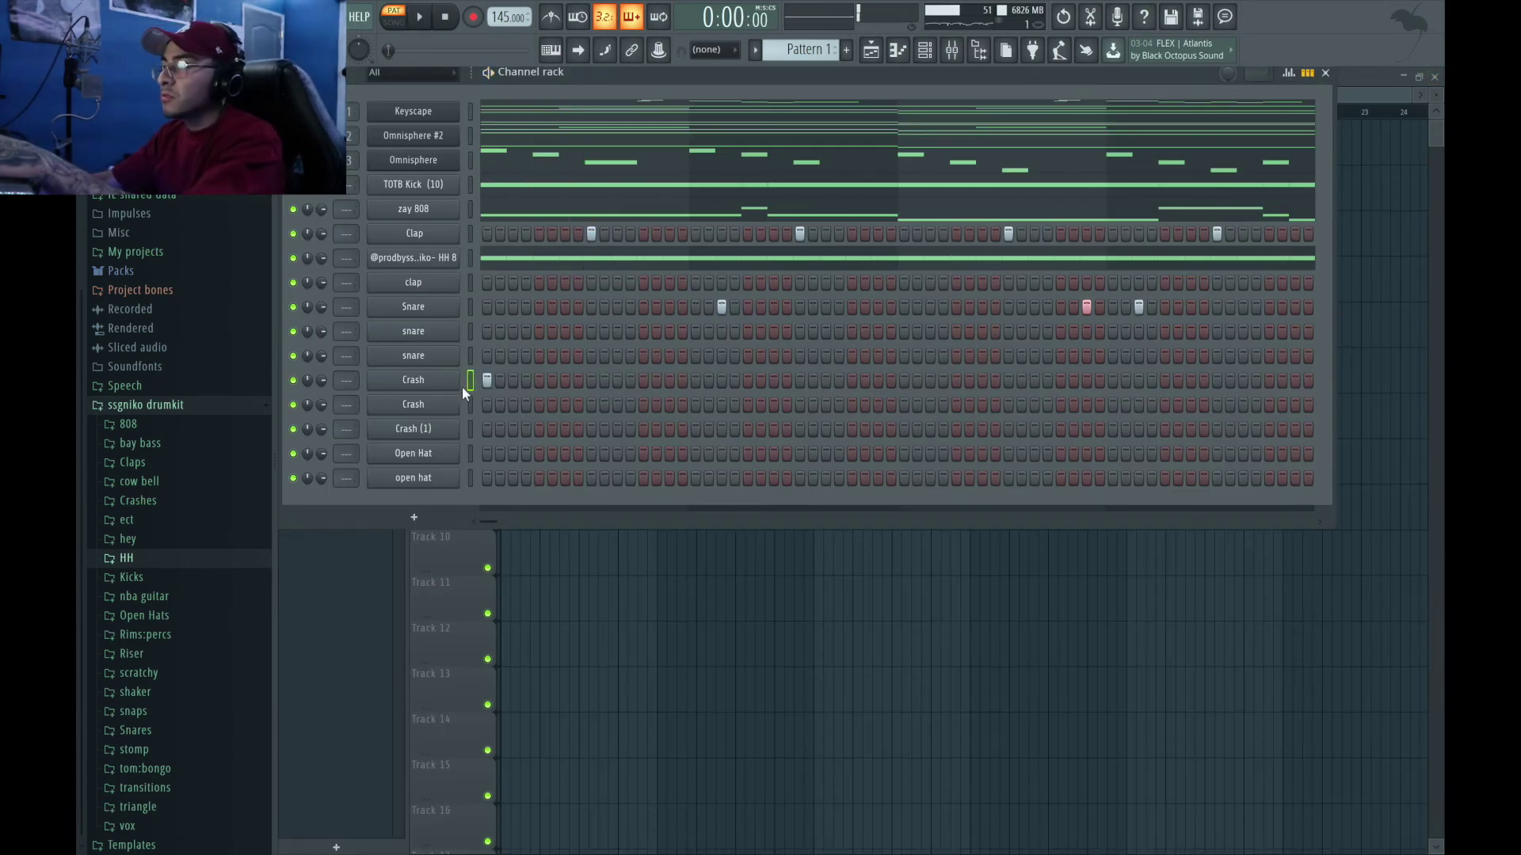
pyautogui.click(485, 405)
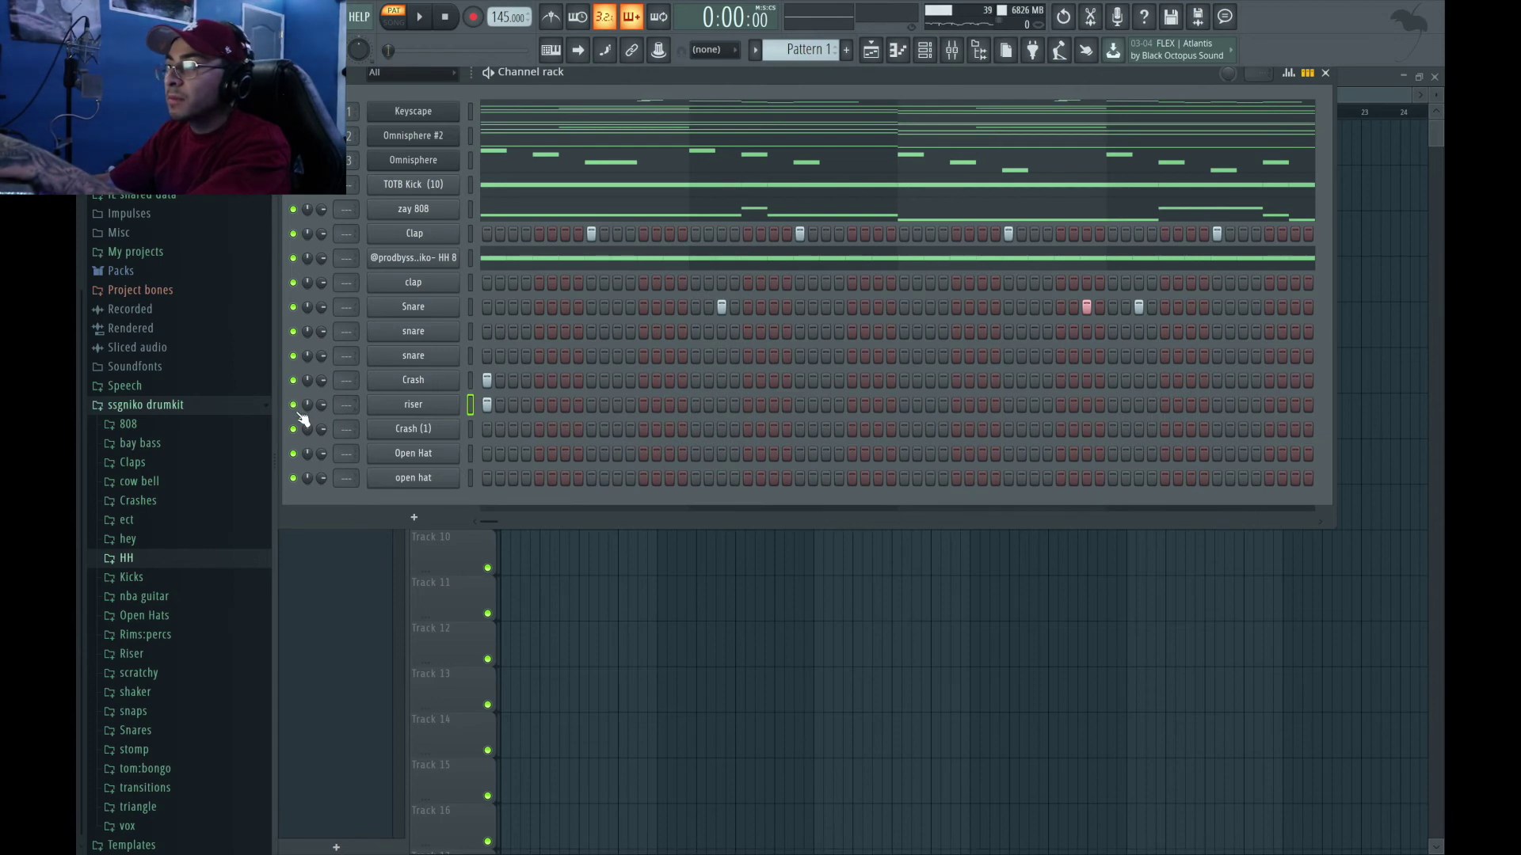
pyautogui.click(539, 453)
pyautogui.press('space')
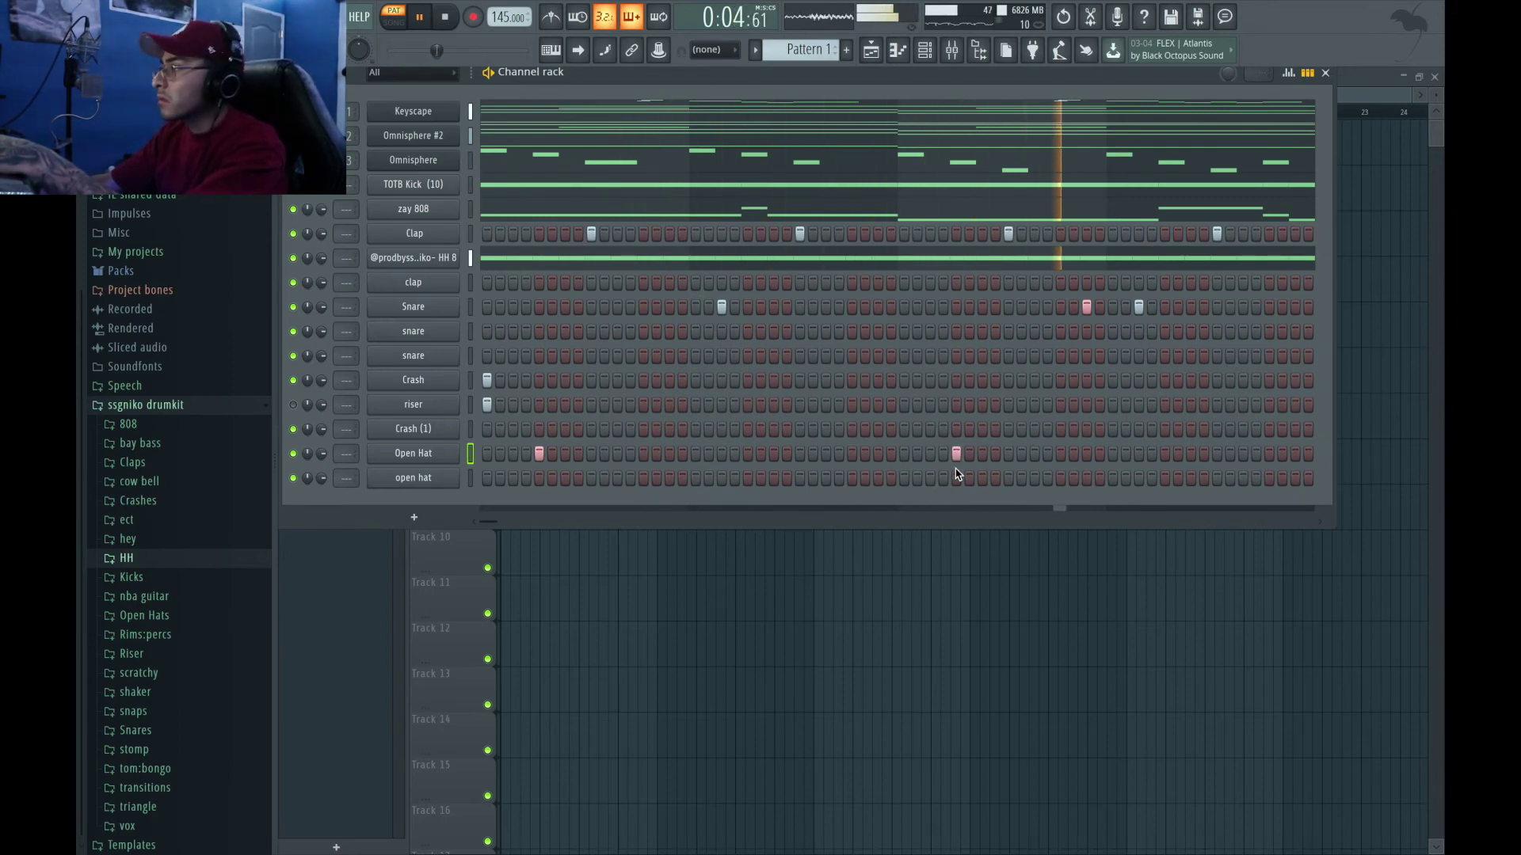
# Step: Duplicate the two Open Hat hits from bars 1–4 into bars 5–8 and play the pattern
pyautogui.click(509, 454)
pyautogui.press('space')
pyautogui.moveTo(826, 119); pyautogui.dragTo(347, 111)
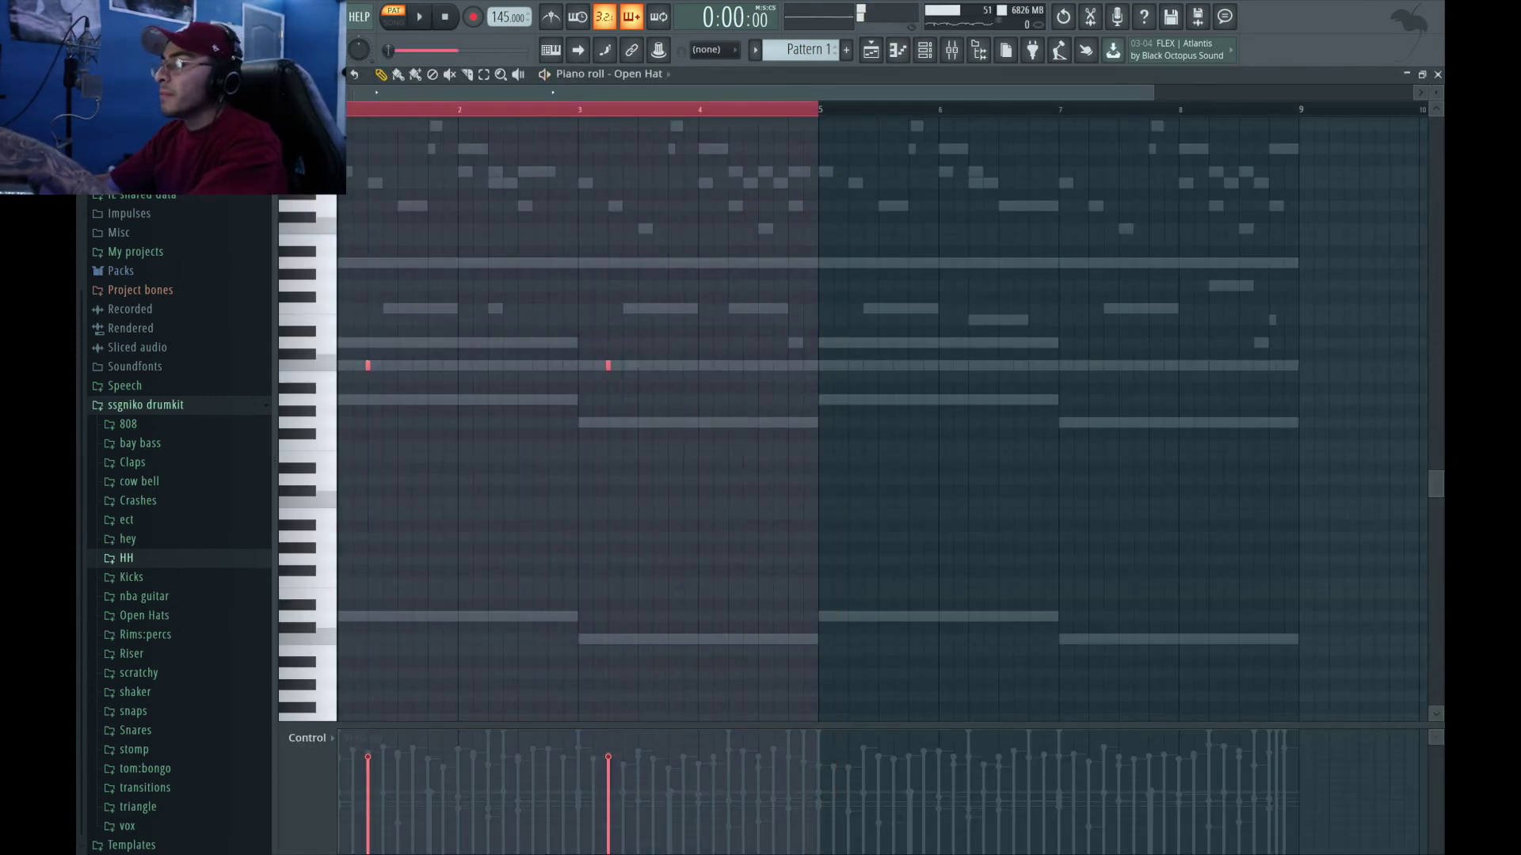
pyautogui.hotkey('ctrl', 'b')
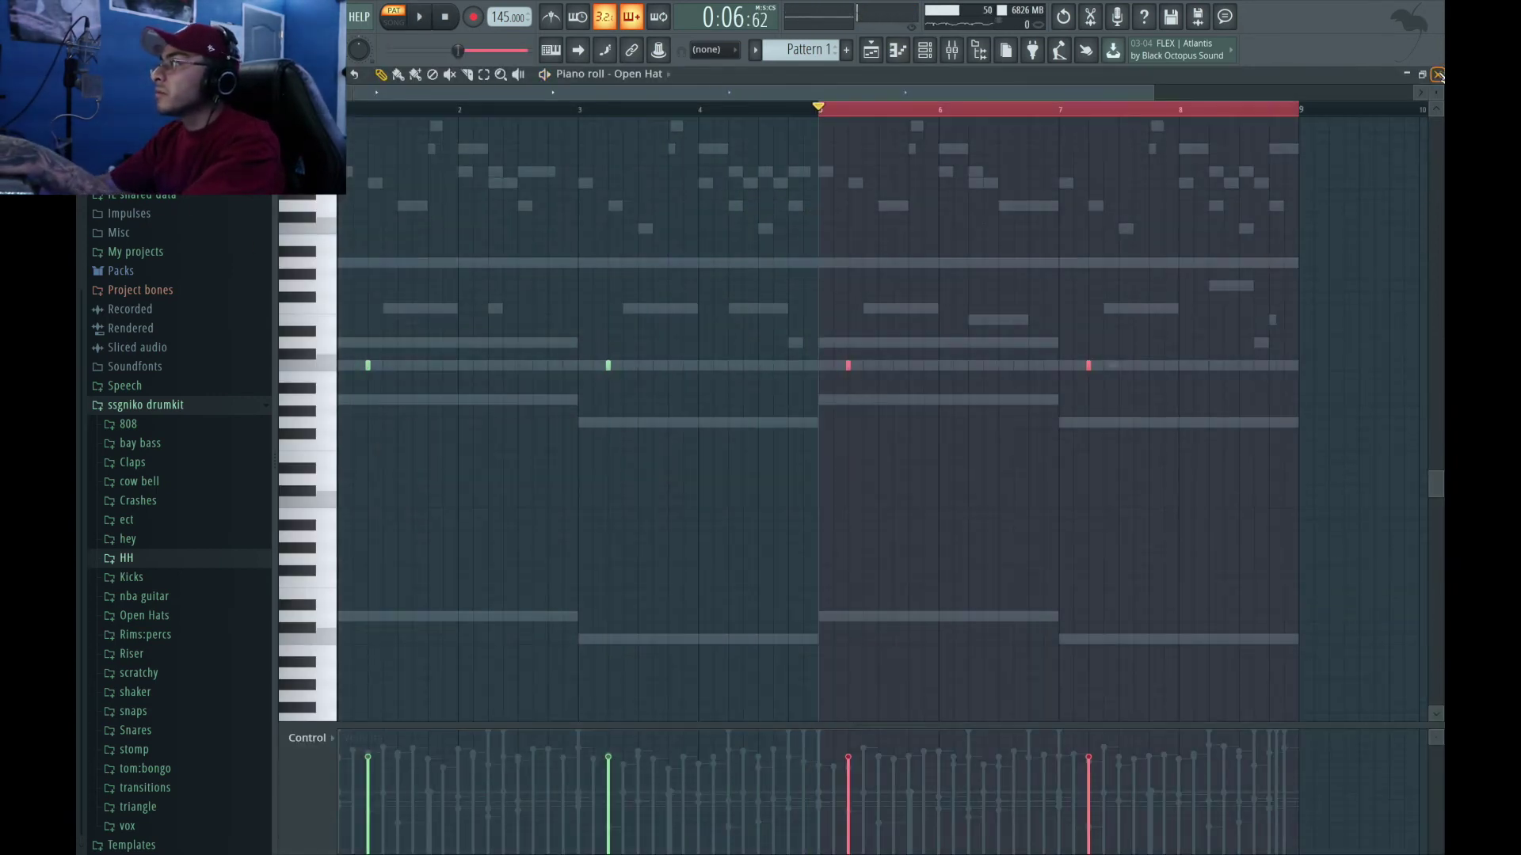
pyautogui.press('F6')
pyautogui.press('space')
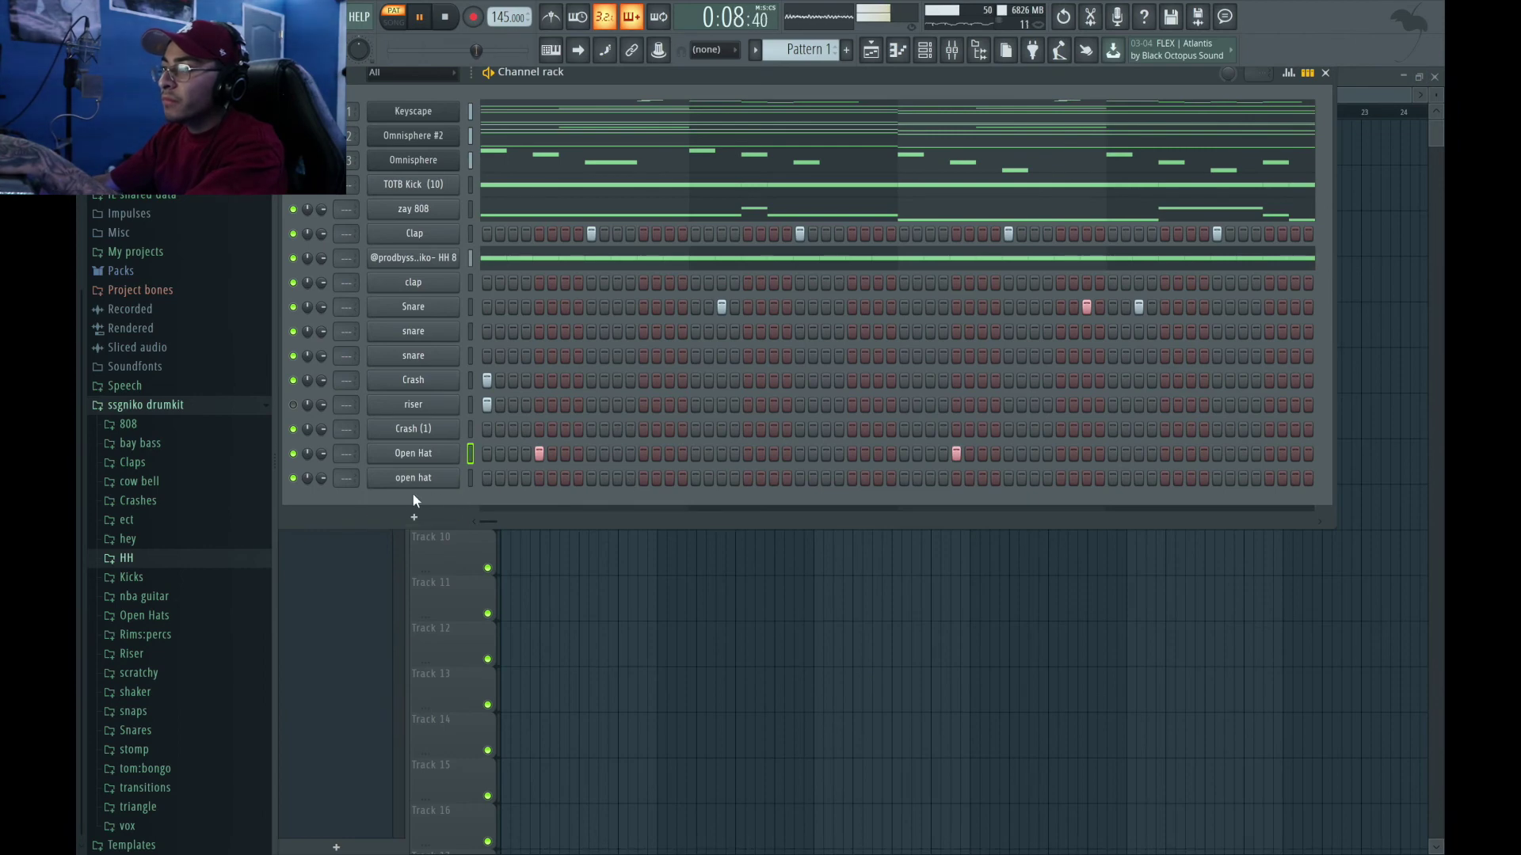
# Step: Replace the empty open hat channel with (SXJ) Percs (4), with a hit on step 15 repeated every two bars
pyautogui.rightClick(456, 476)
pyautogui.click(567, 655)
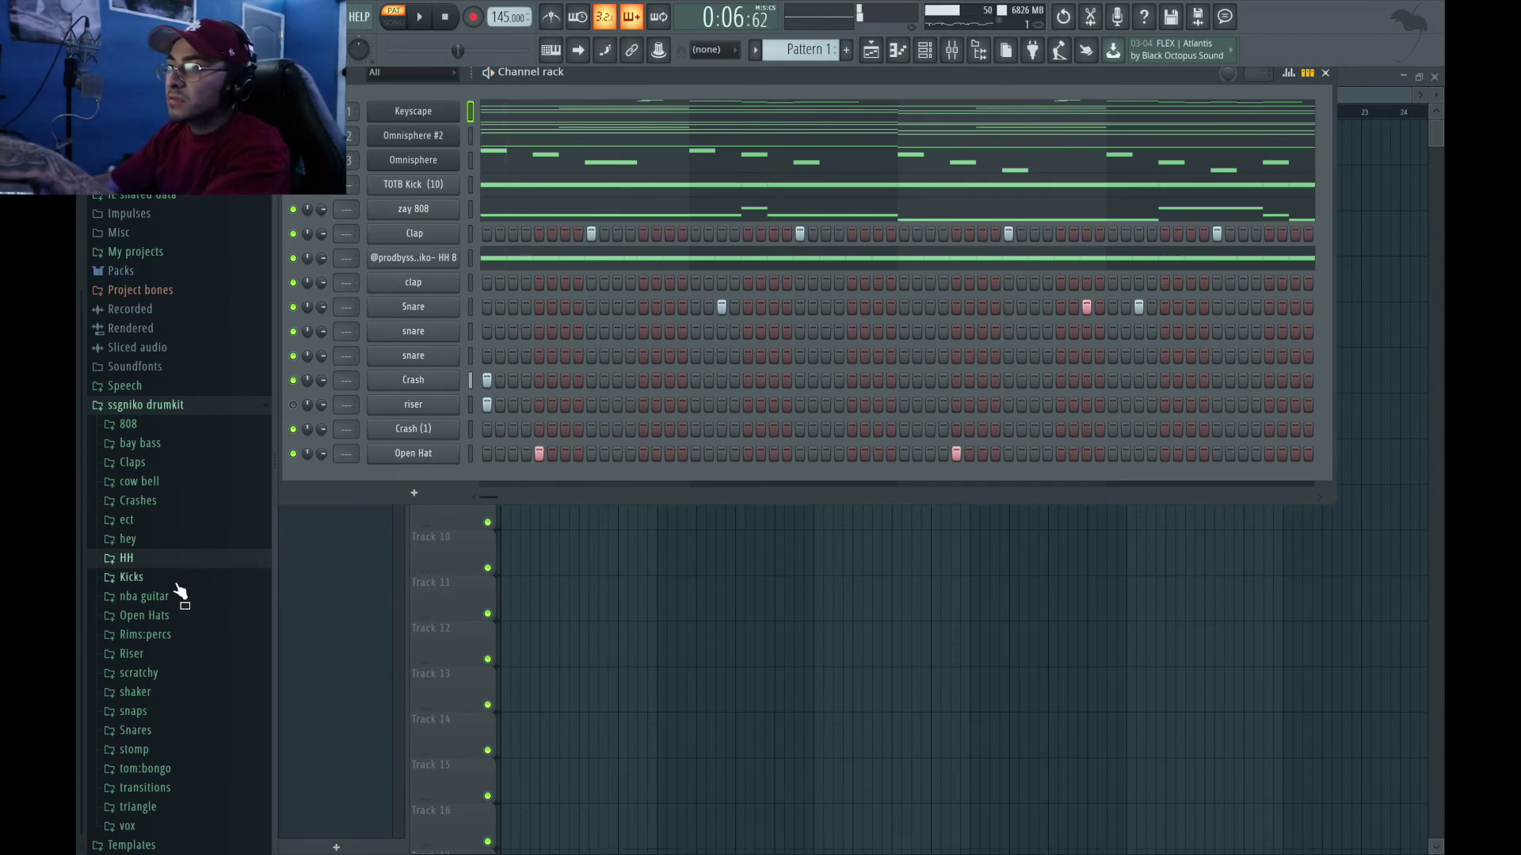
pyautogui.moveTo(182, 590); pyautogui.dragTo(446, 465)
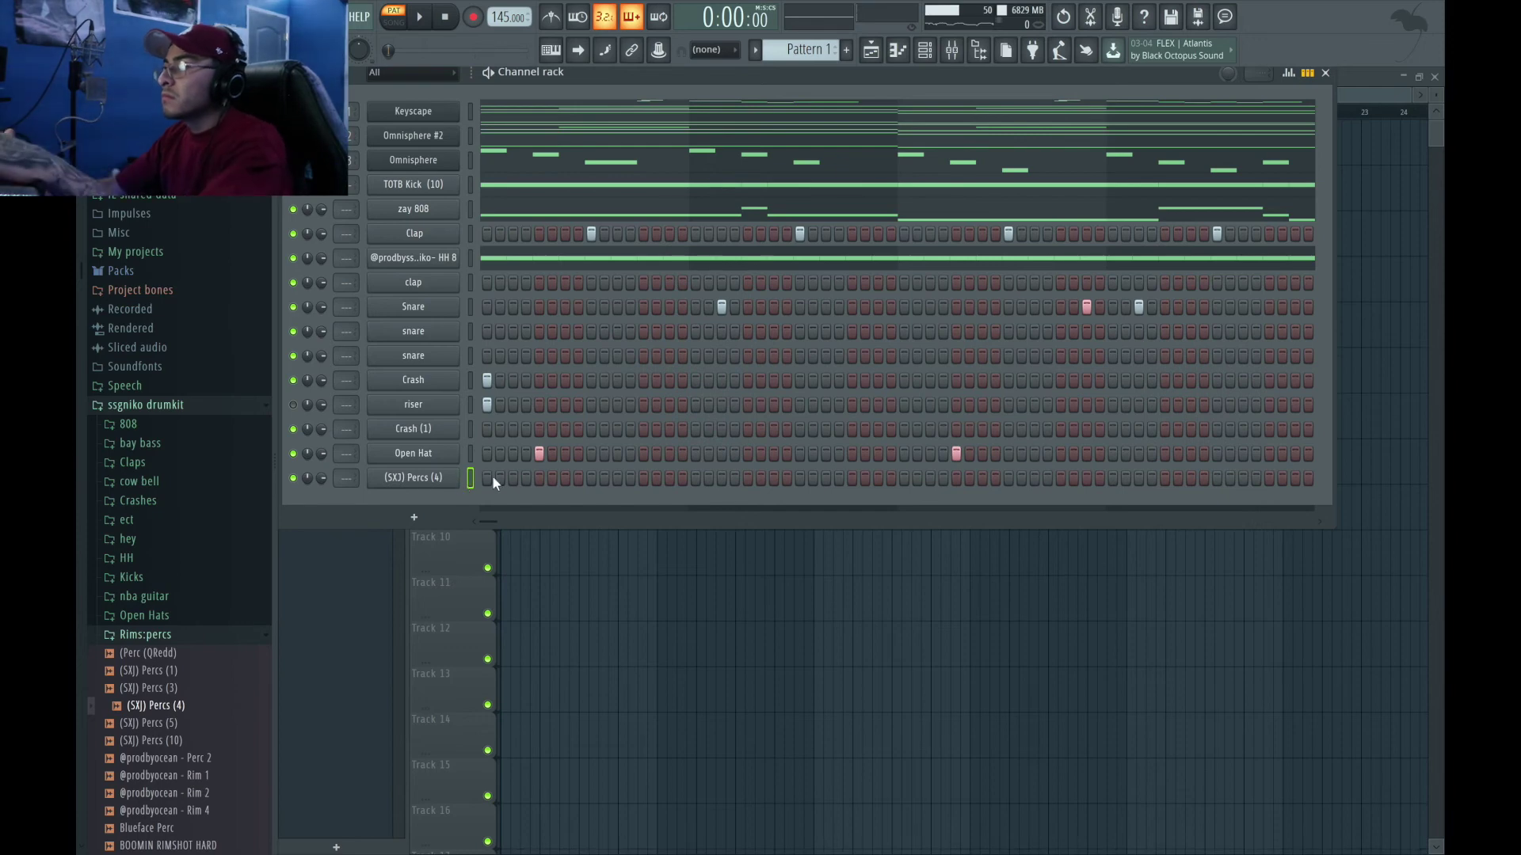
pyautogui.press('space')
pyautogui.click(669, 478)
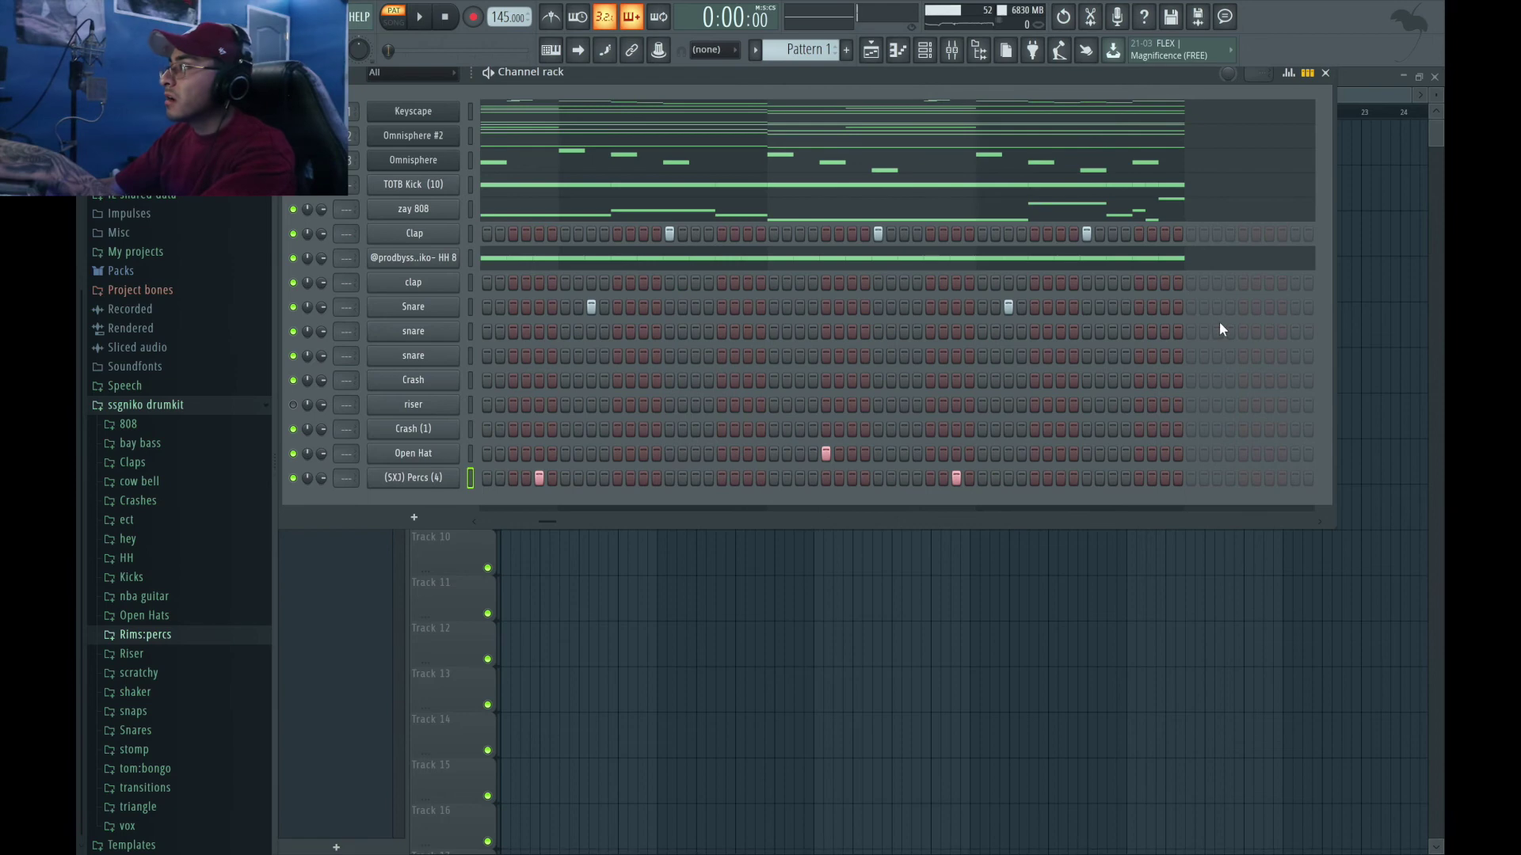
pyautogui.moveTo(1337, 308); pyautogui.dragTo(1180, 333)
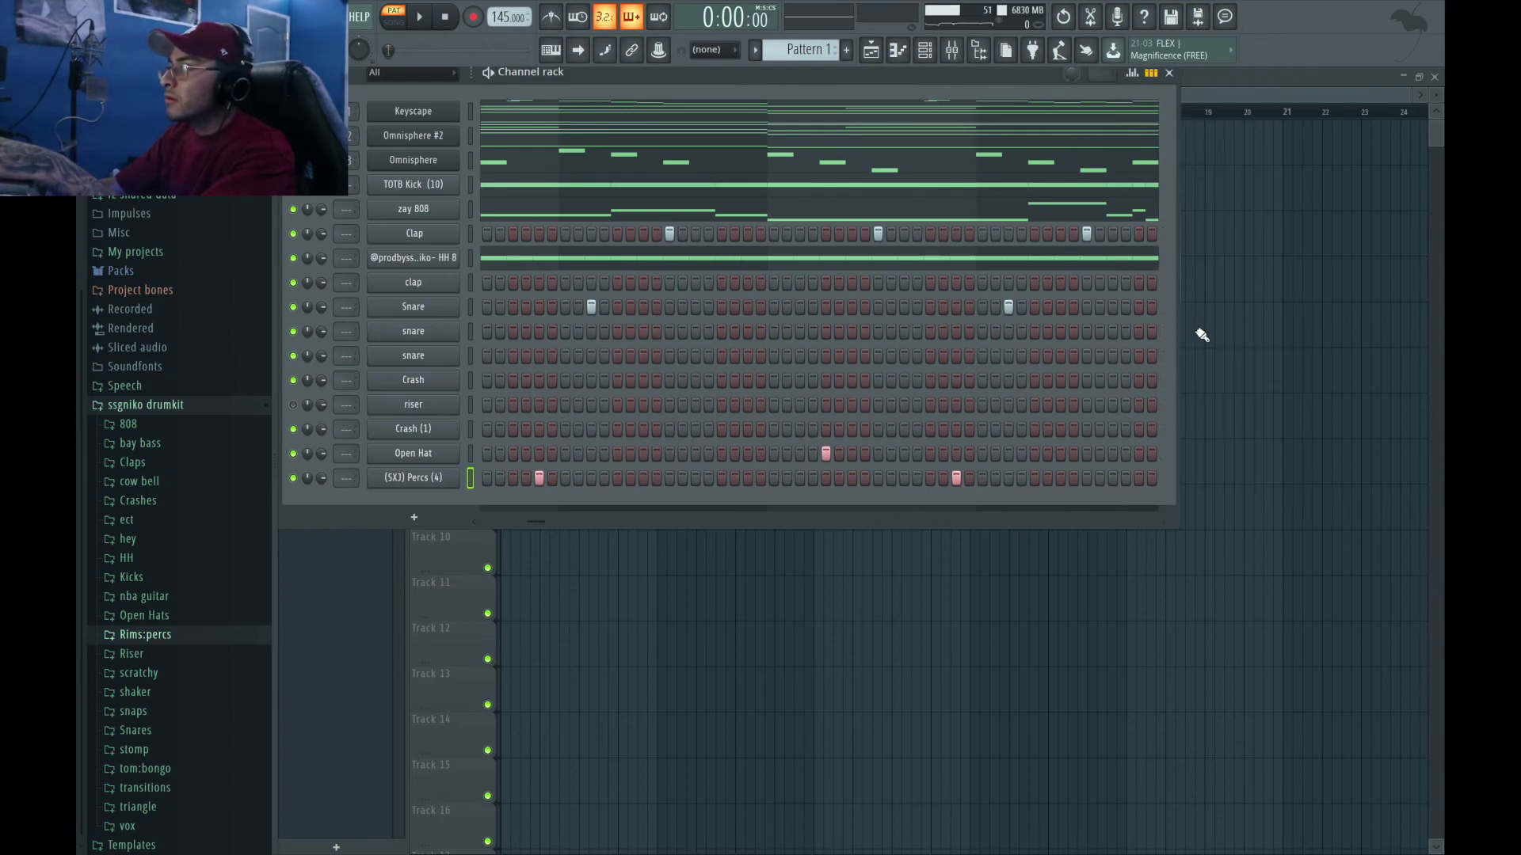
pyautogui.moveTo(533, 525); pyautogui.dragTo(418, 520)
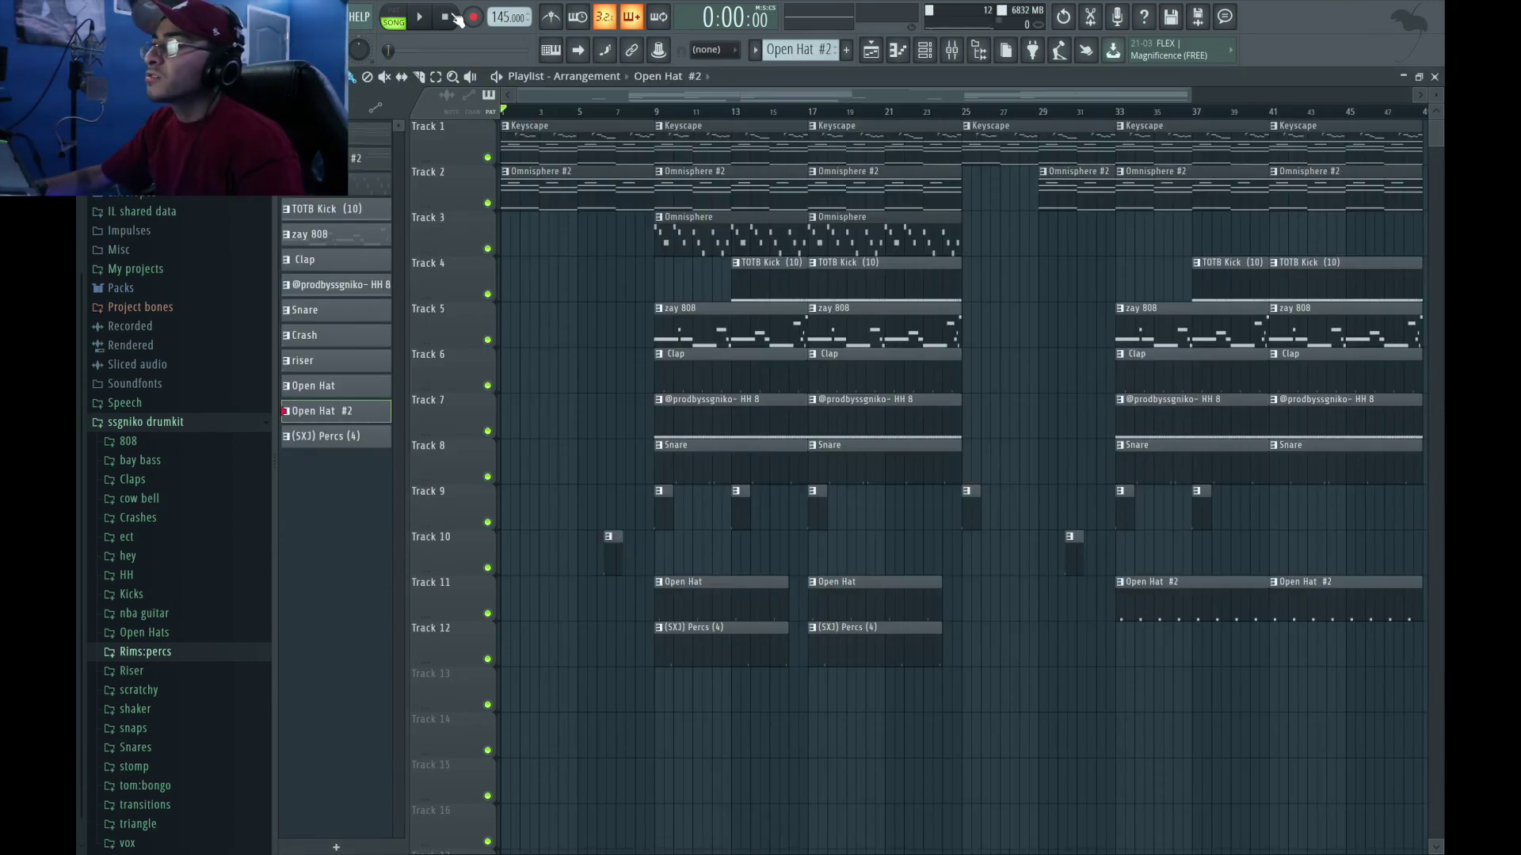
# Step: Play the song arrangement from the start to review it, and stop playback
pyautogui.click(418, 28)
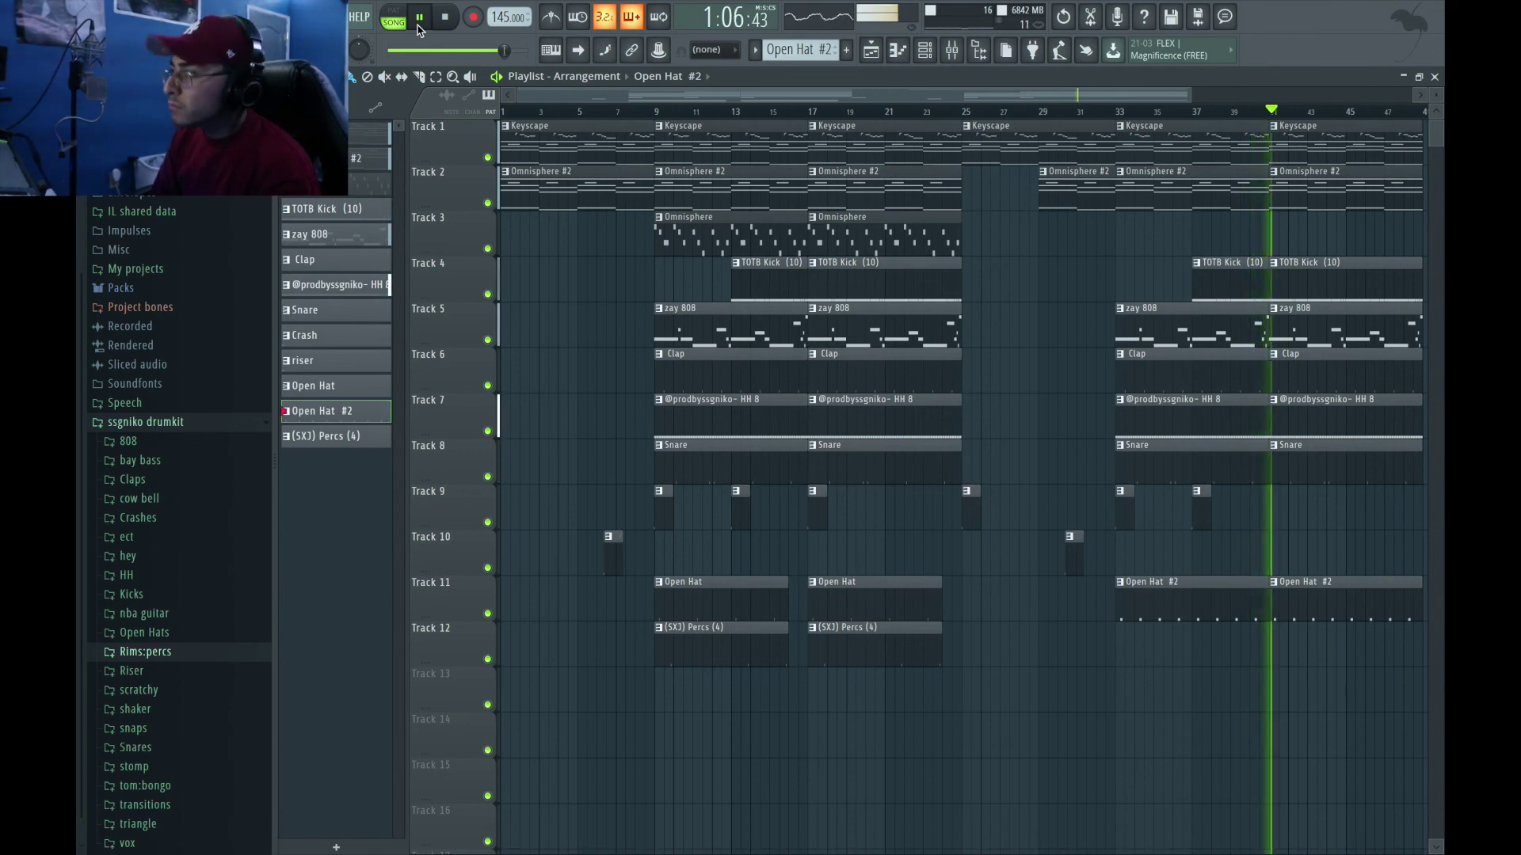
pyautogui.press('space')
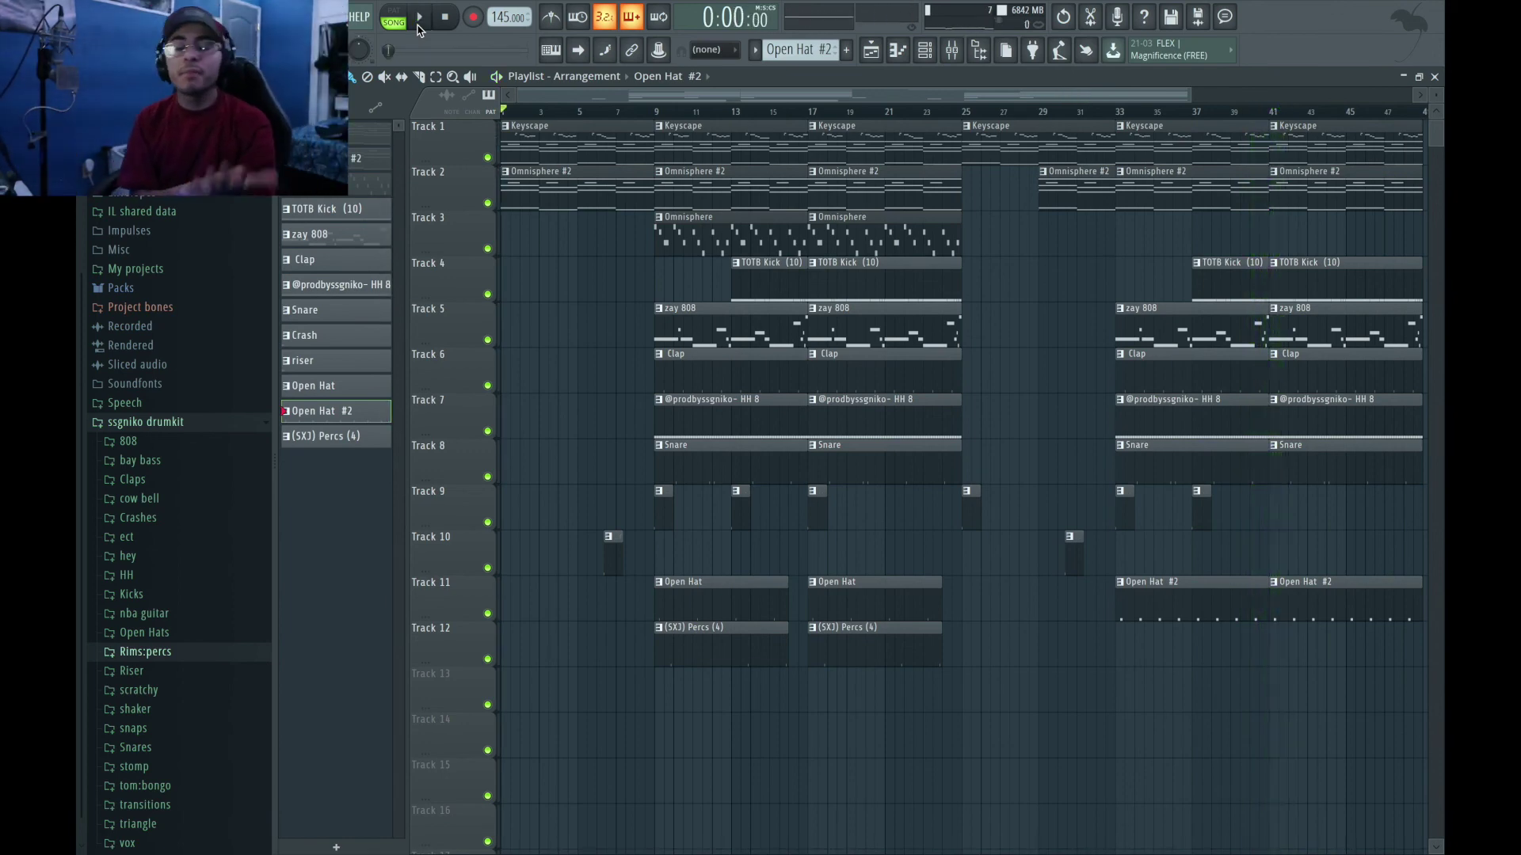